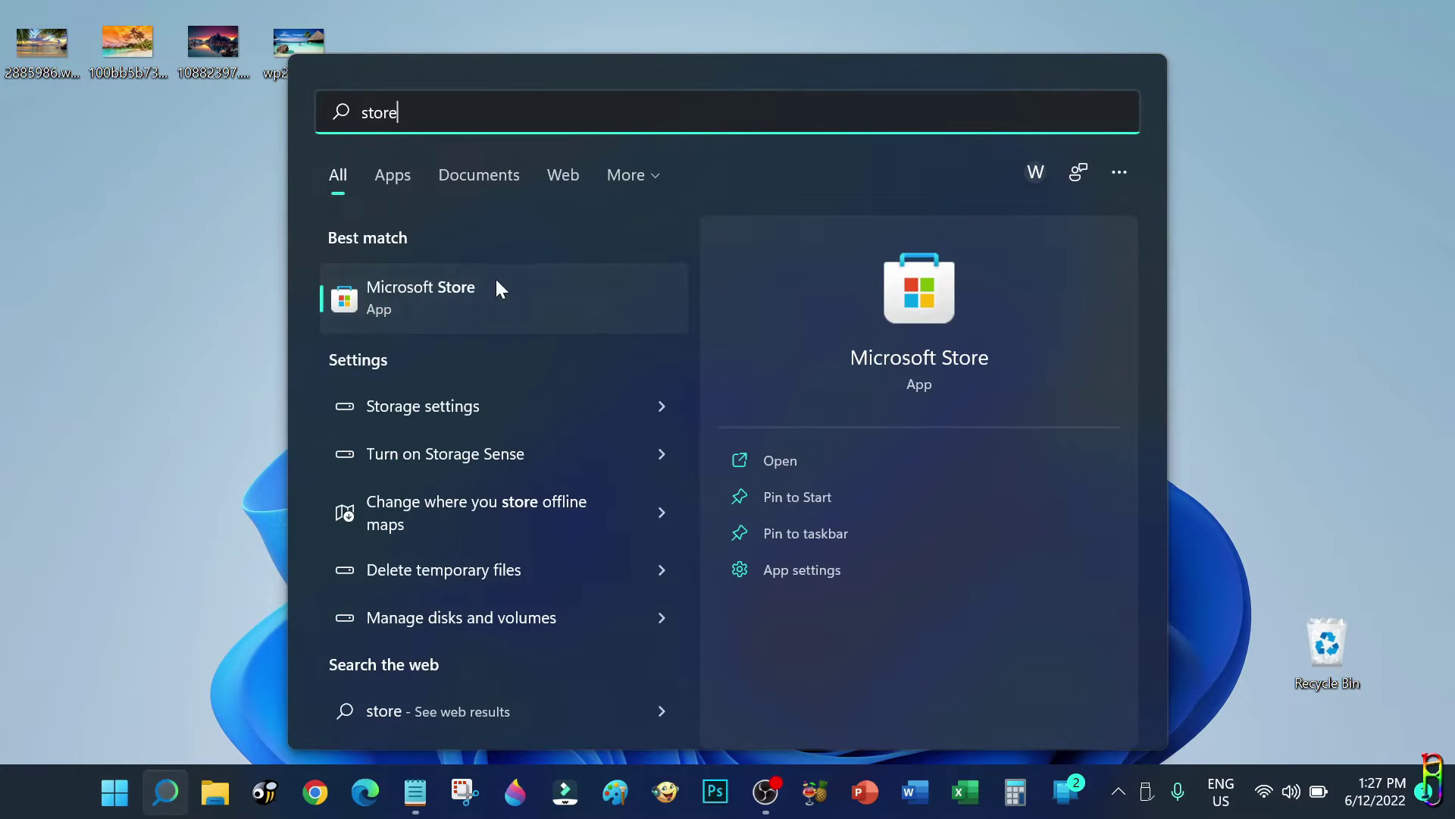
Step: Open Microsoft Store, search 'windynamic', and open the WinDynamicDesktop app page
{"action": "left_click", "coordinate": [470, 290]}
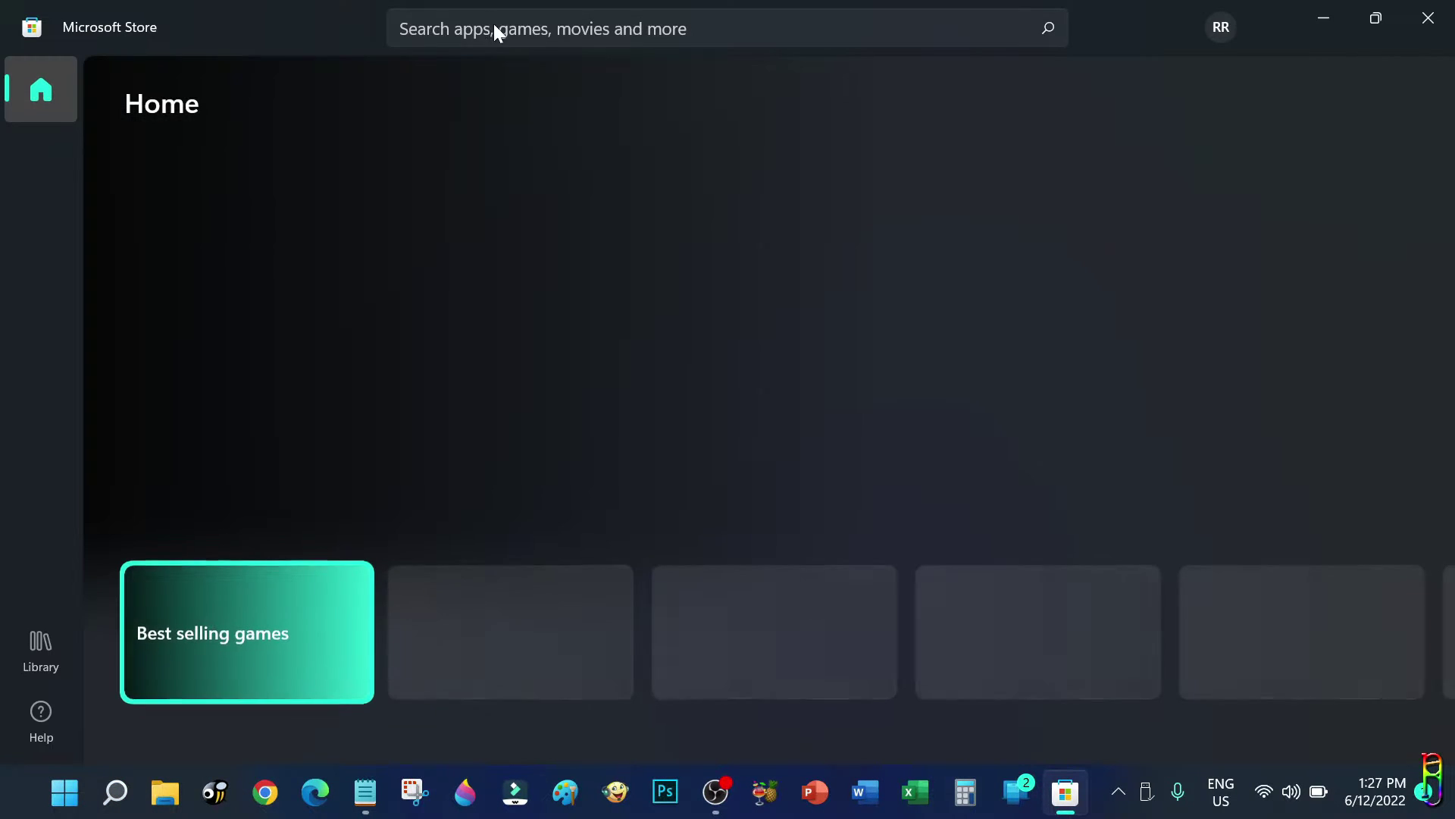
{"action": "left_click", "coordinate": [493, 27]}
{"action": "type", "text": "wind"}
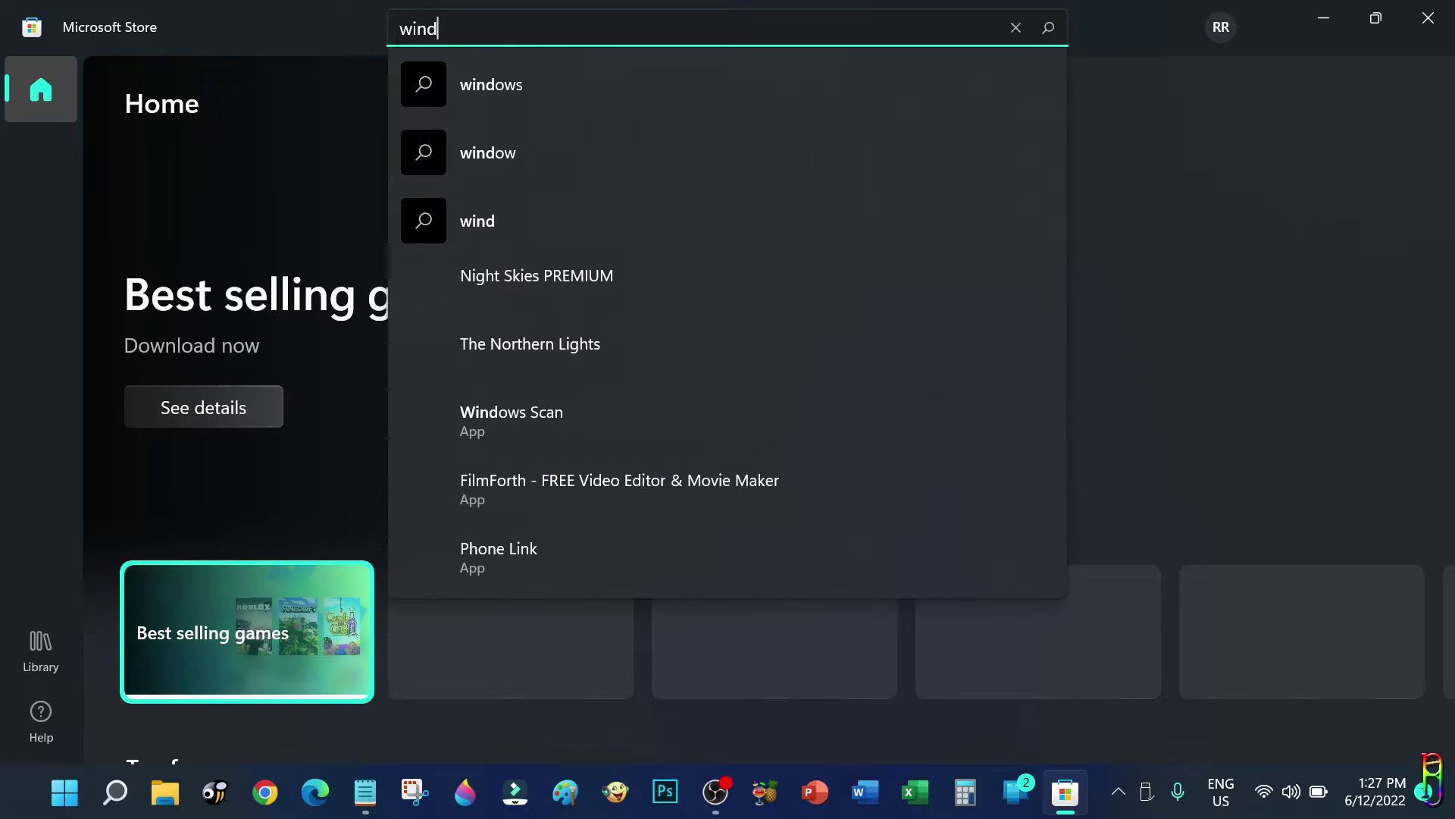
{"action": "type", "text": "ynamic"}
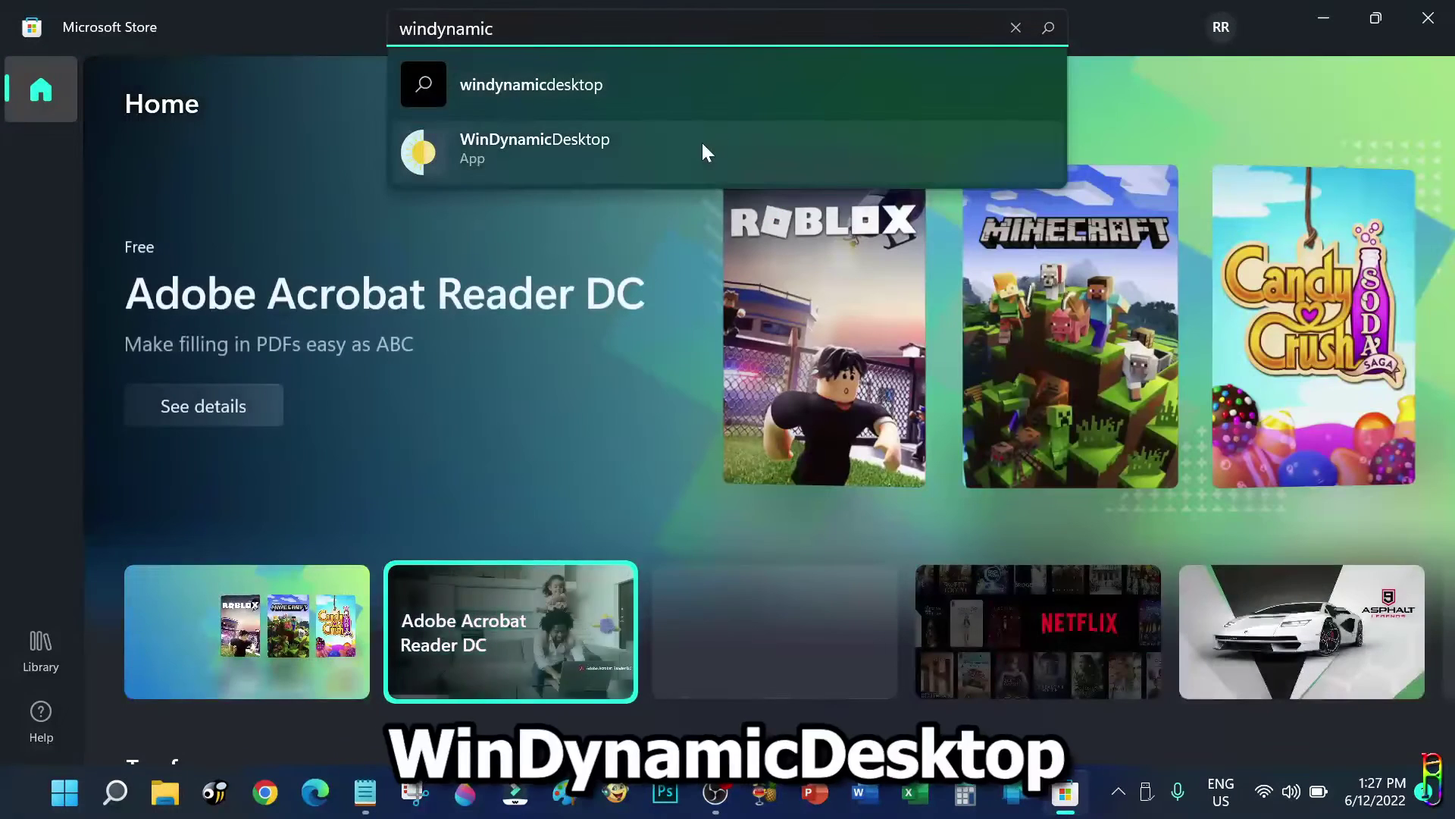
{"action": "left_click", "coordinate": [702, 142]}
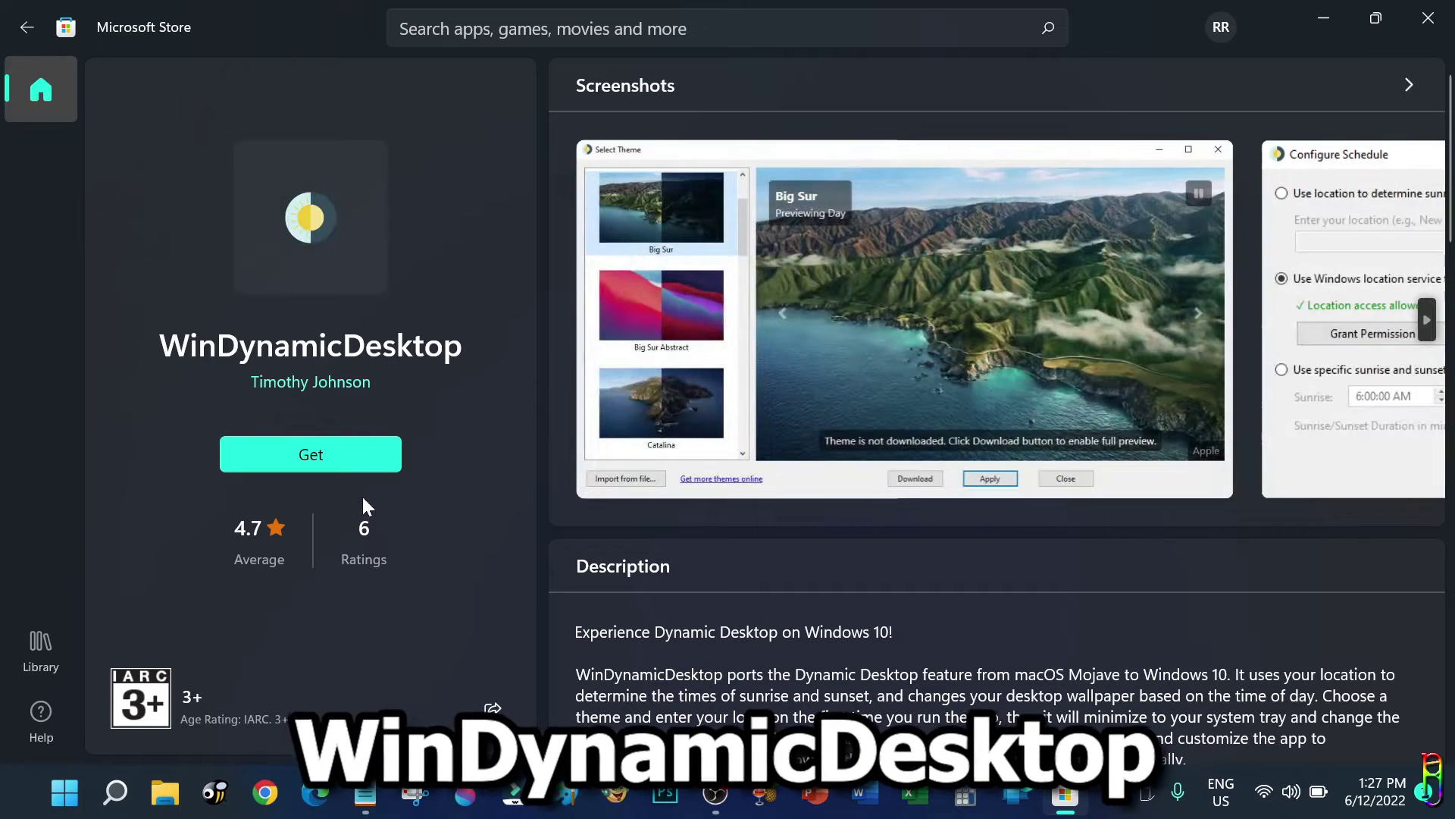
Step: Install WinDynamicDesktop and page forward through its screenshots while it downloads
{"action": "left_click", "coordinate": [348, 456]}
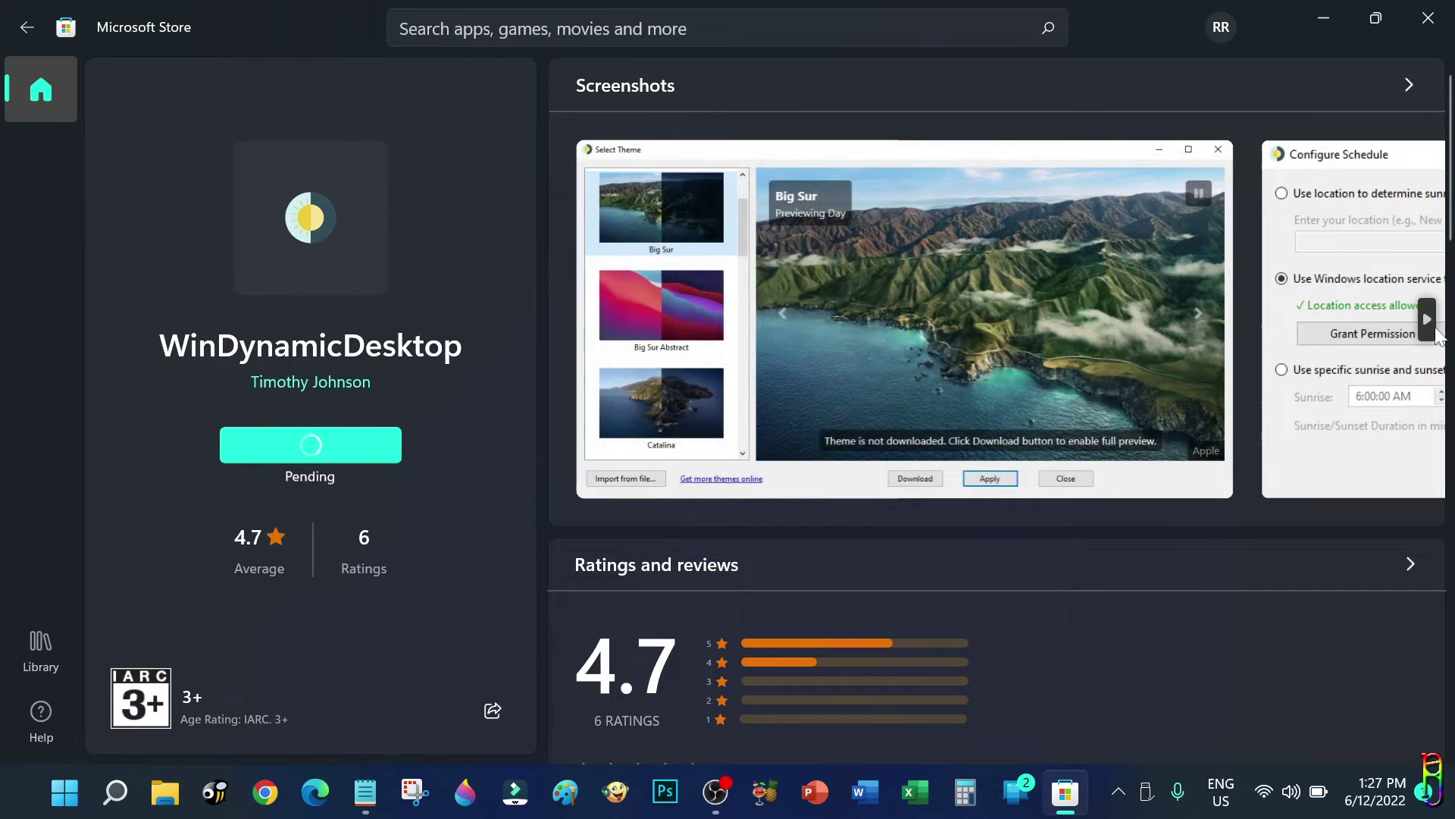
{"action": "left_click", "coordinate": [1429, 320]}
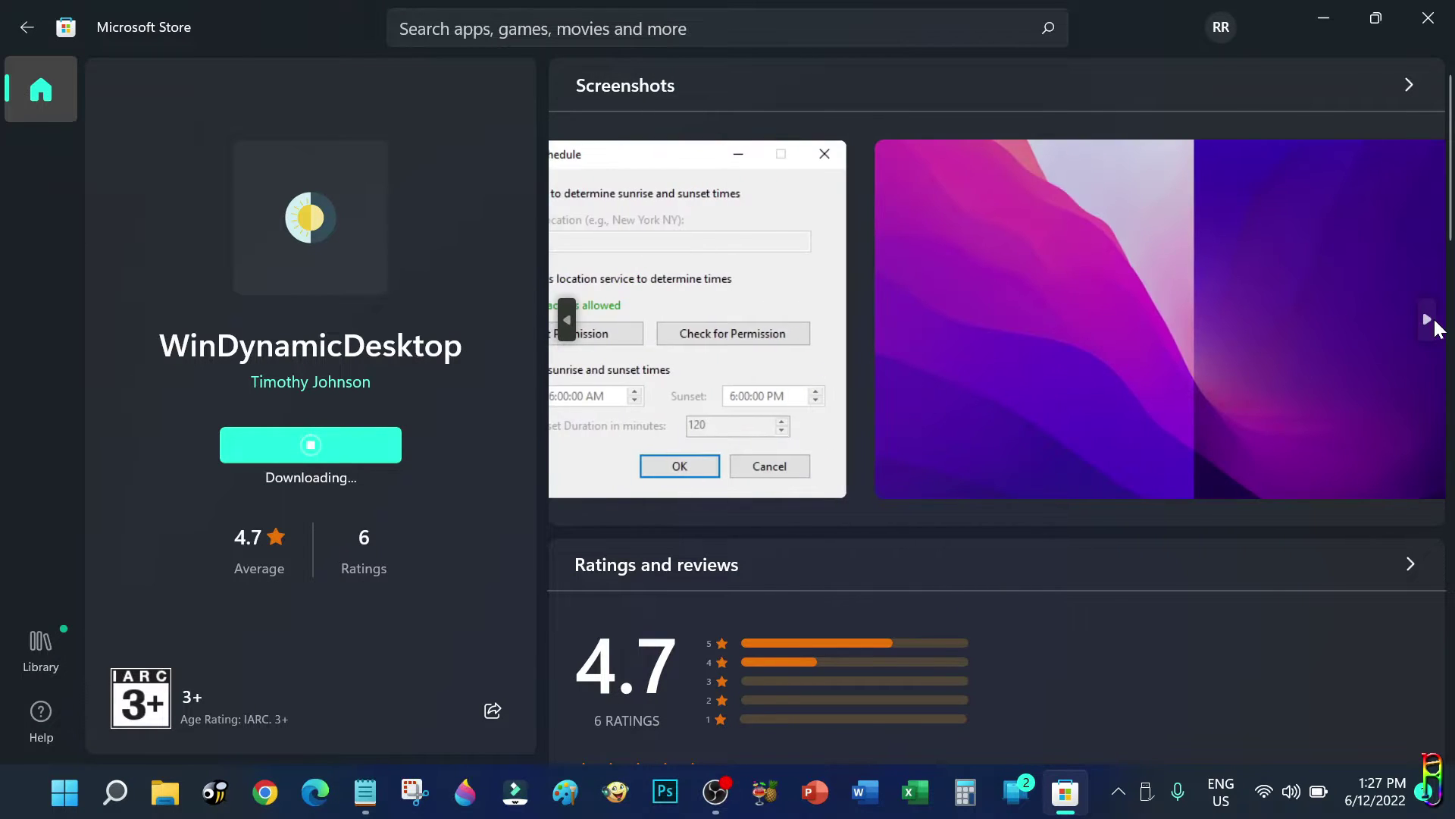
{"action": "left_click", "coordinate": [1428, 319]}
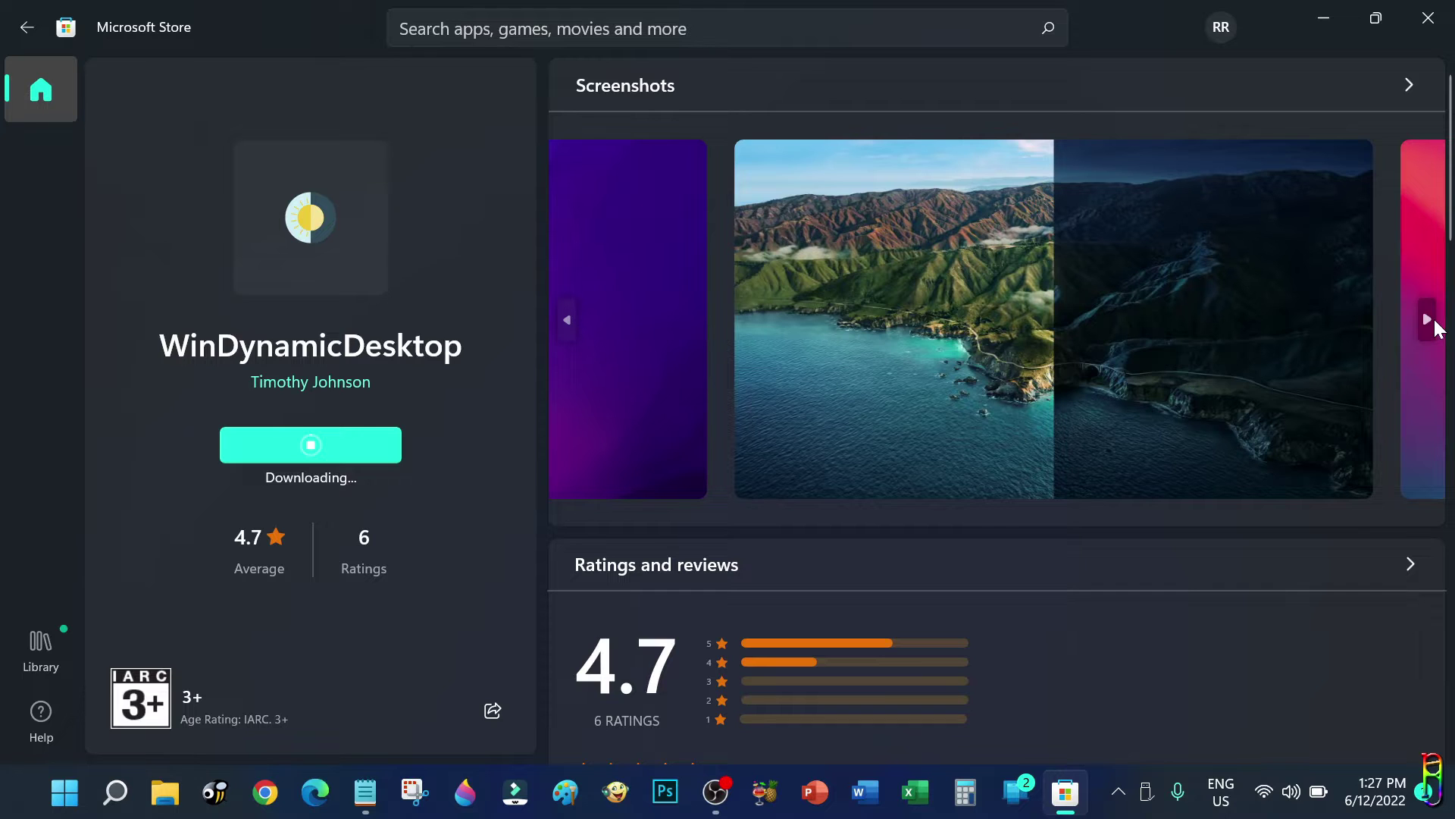
{"action": "left_click", "coordinate": [1429, 321]}
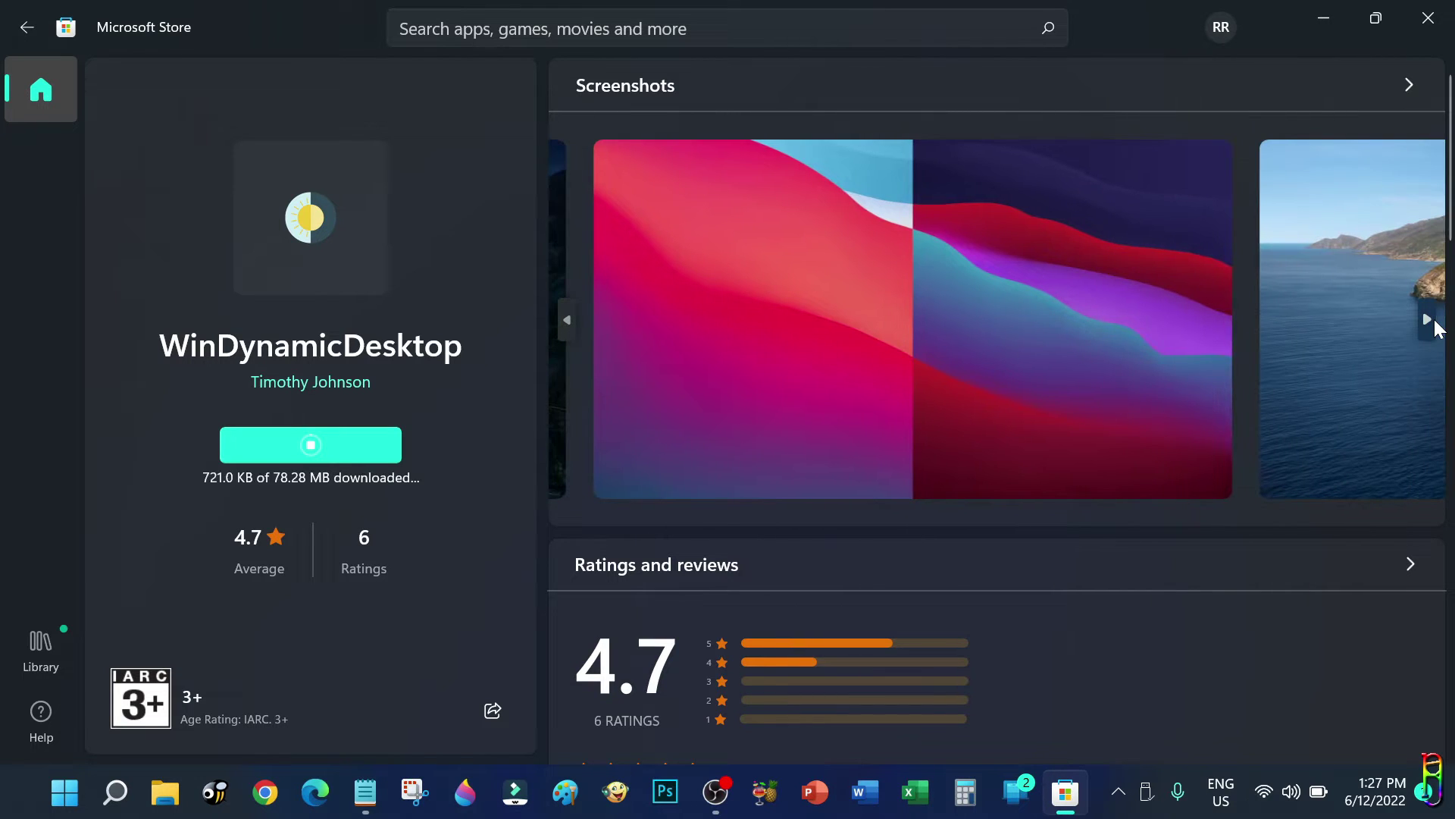
{"action": "left_click", "coordinate": [1429, 320]}
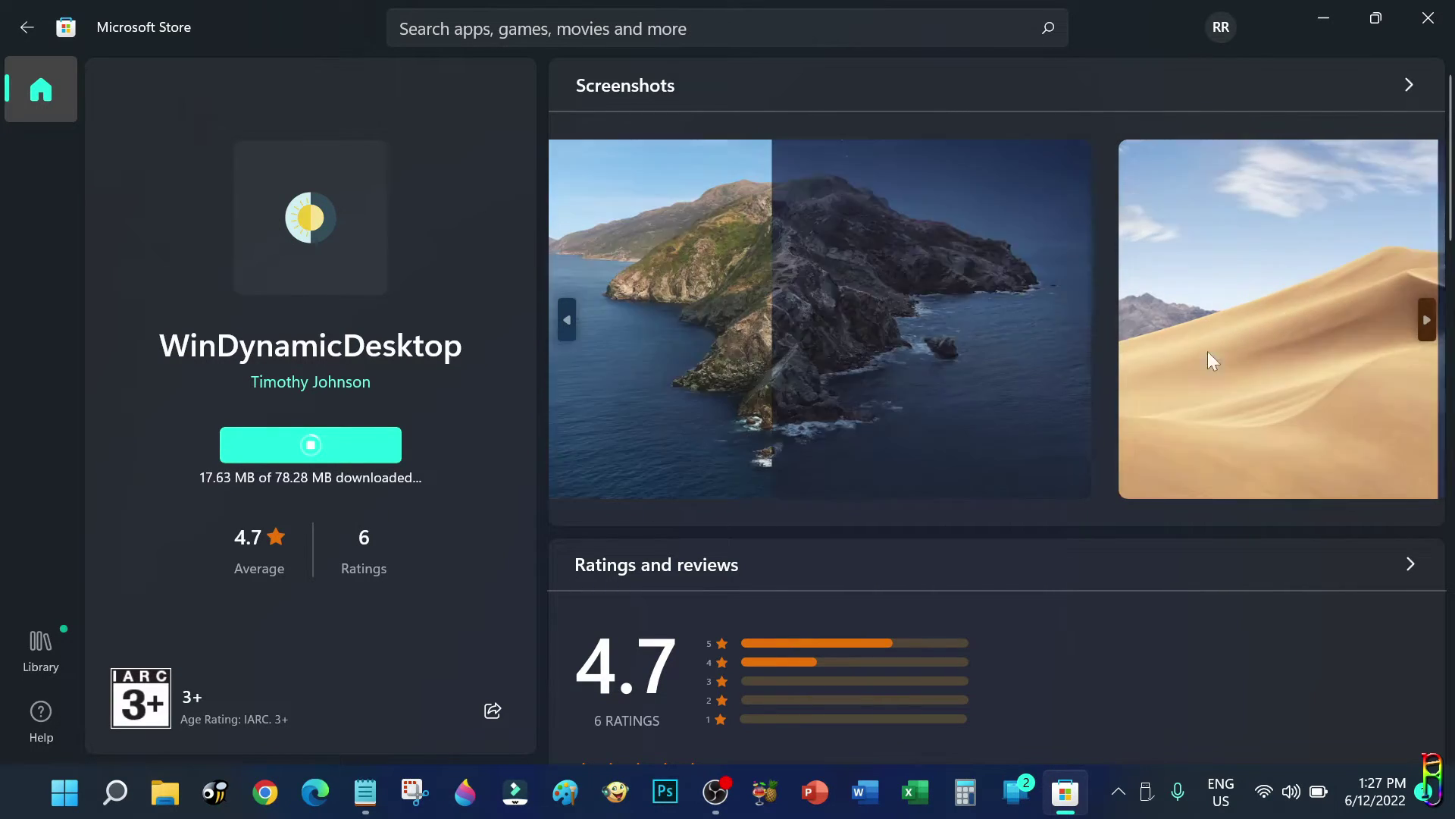
{"action": "left_click", "coordinate": [1428, 320]}
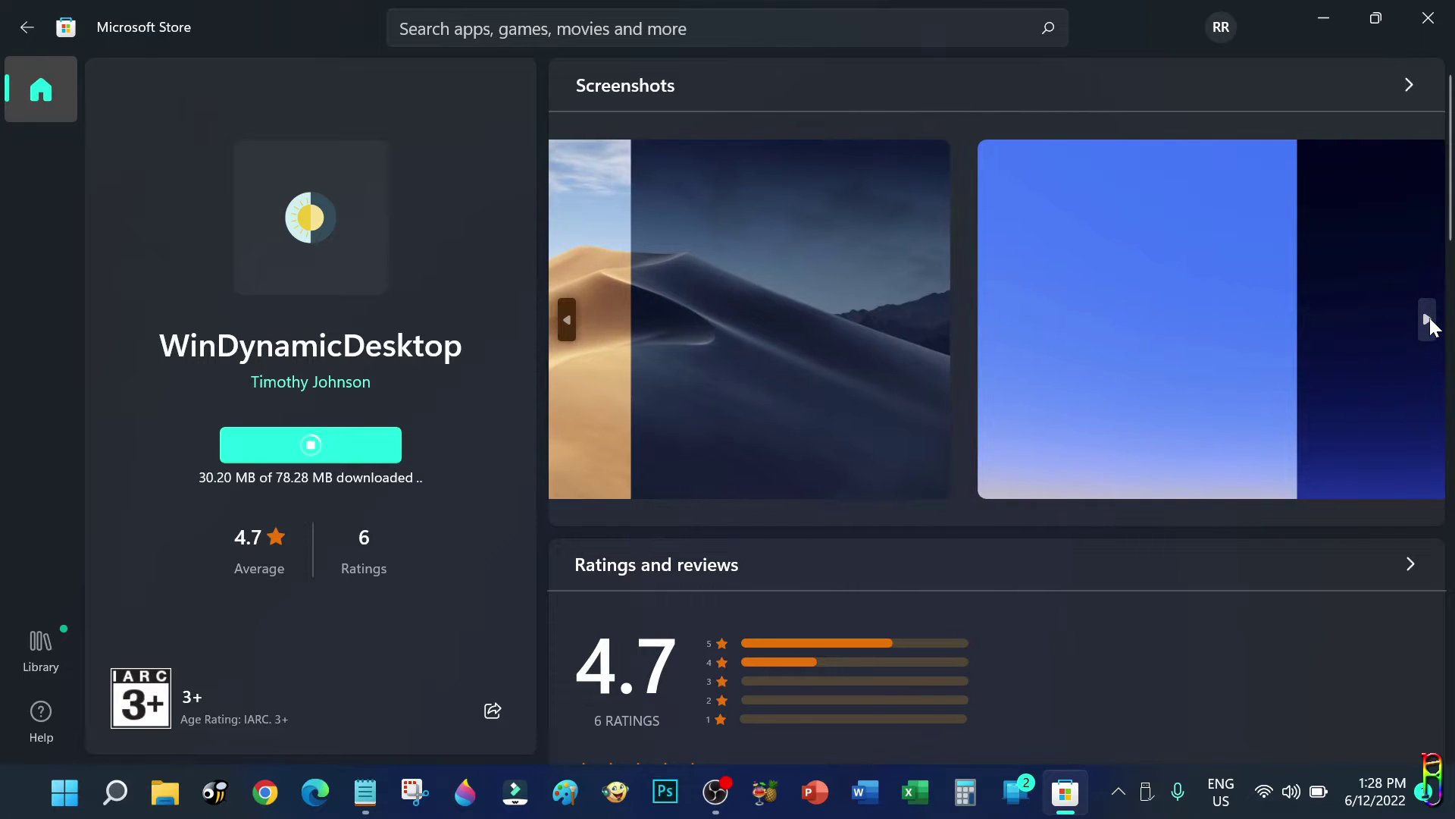
{"action": "scroll", "coordinate": [1430, 322], "scroll_direction": "down", "scroll_amount": 5}
{"action": "scroll", "coordinate": [1376, 357], "scroll_direction": "up", "scroll_amount": 5}
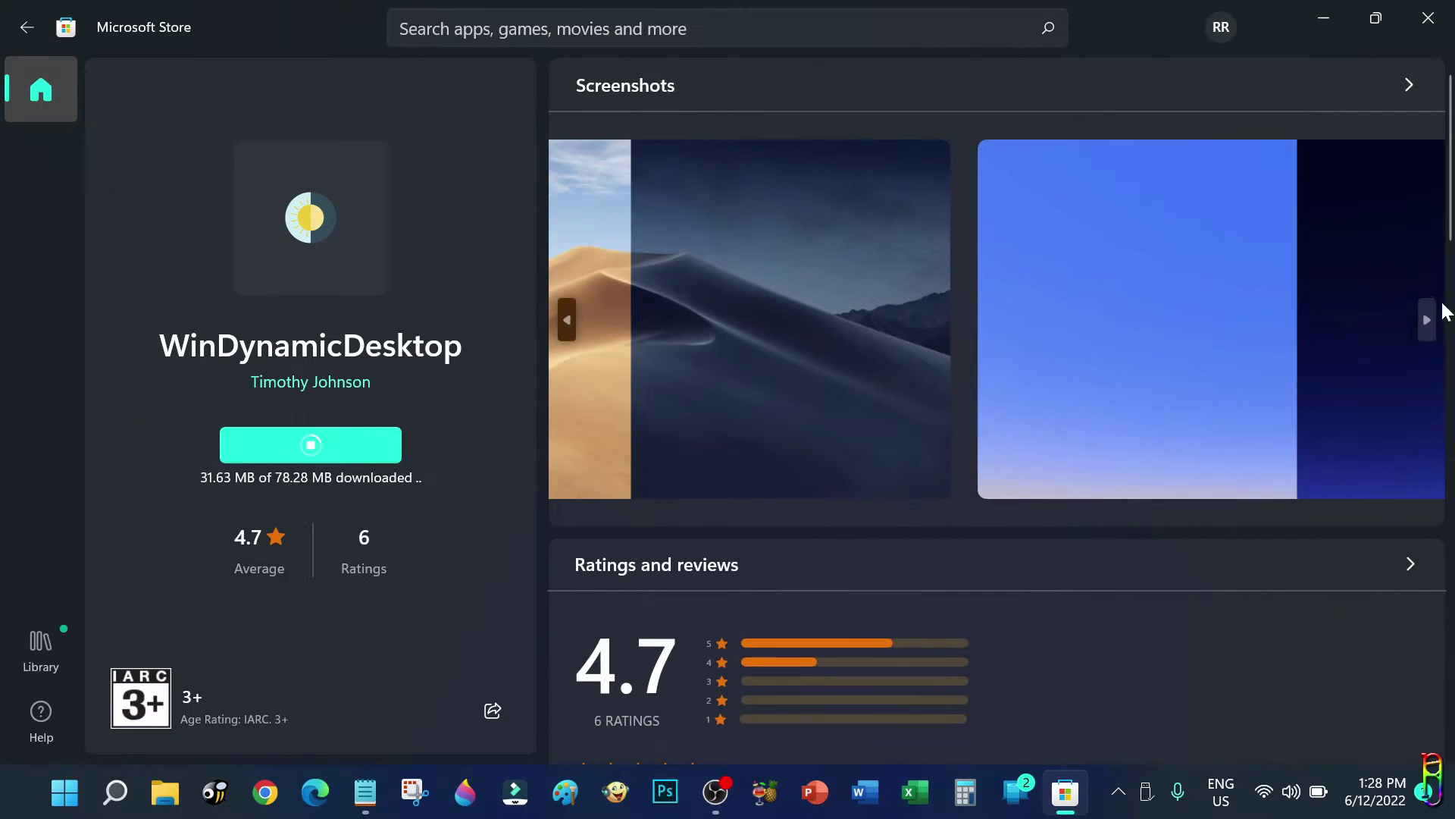
{"action": "left_click", "coordinate": [1429, 321]}
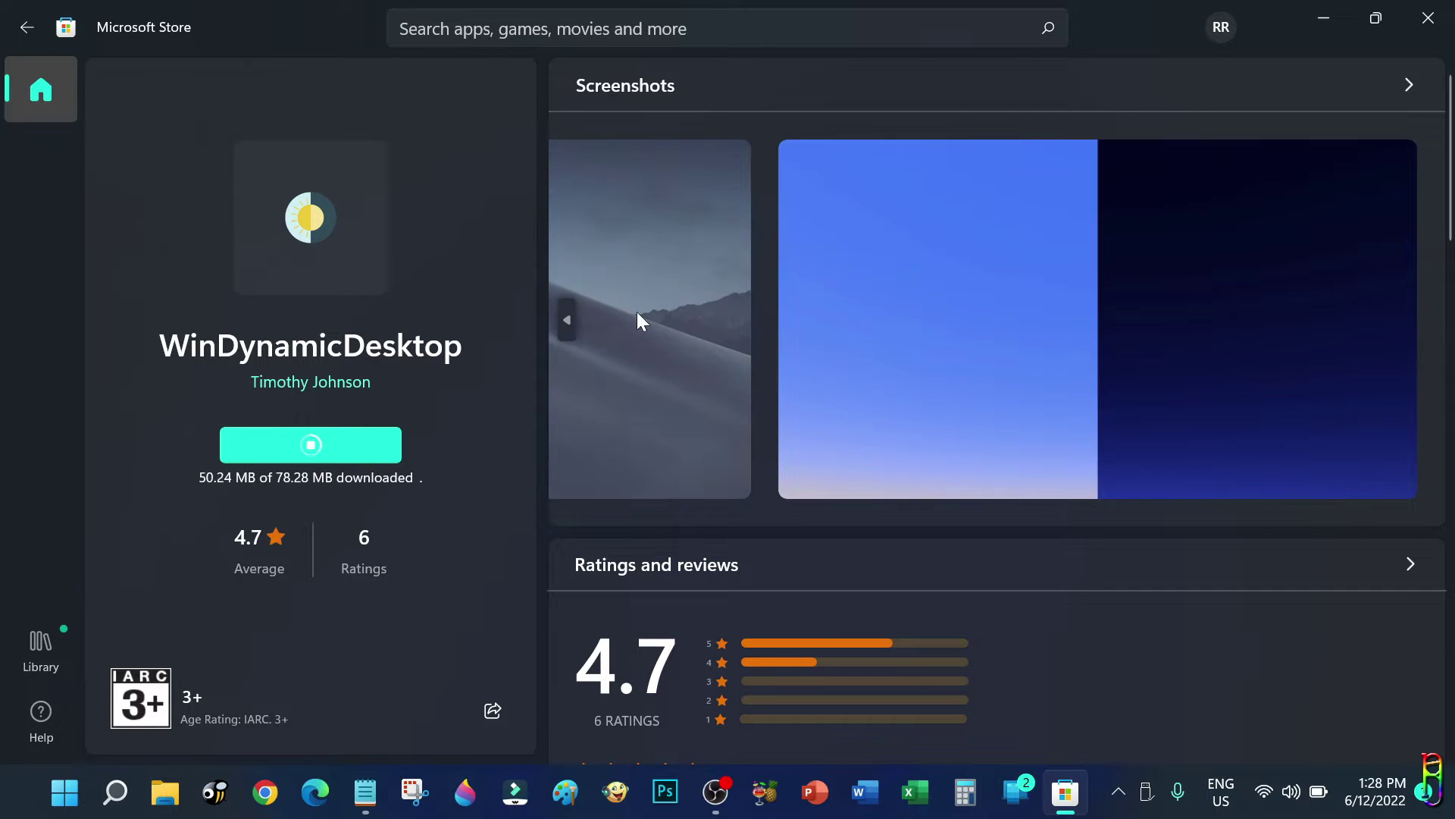
Step: Return to the first screenshot and launch the newly installed WinDynamicDesktop
{"action": "left_click", "coordinate": [565, 322]}
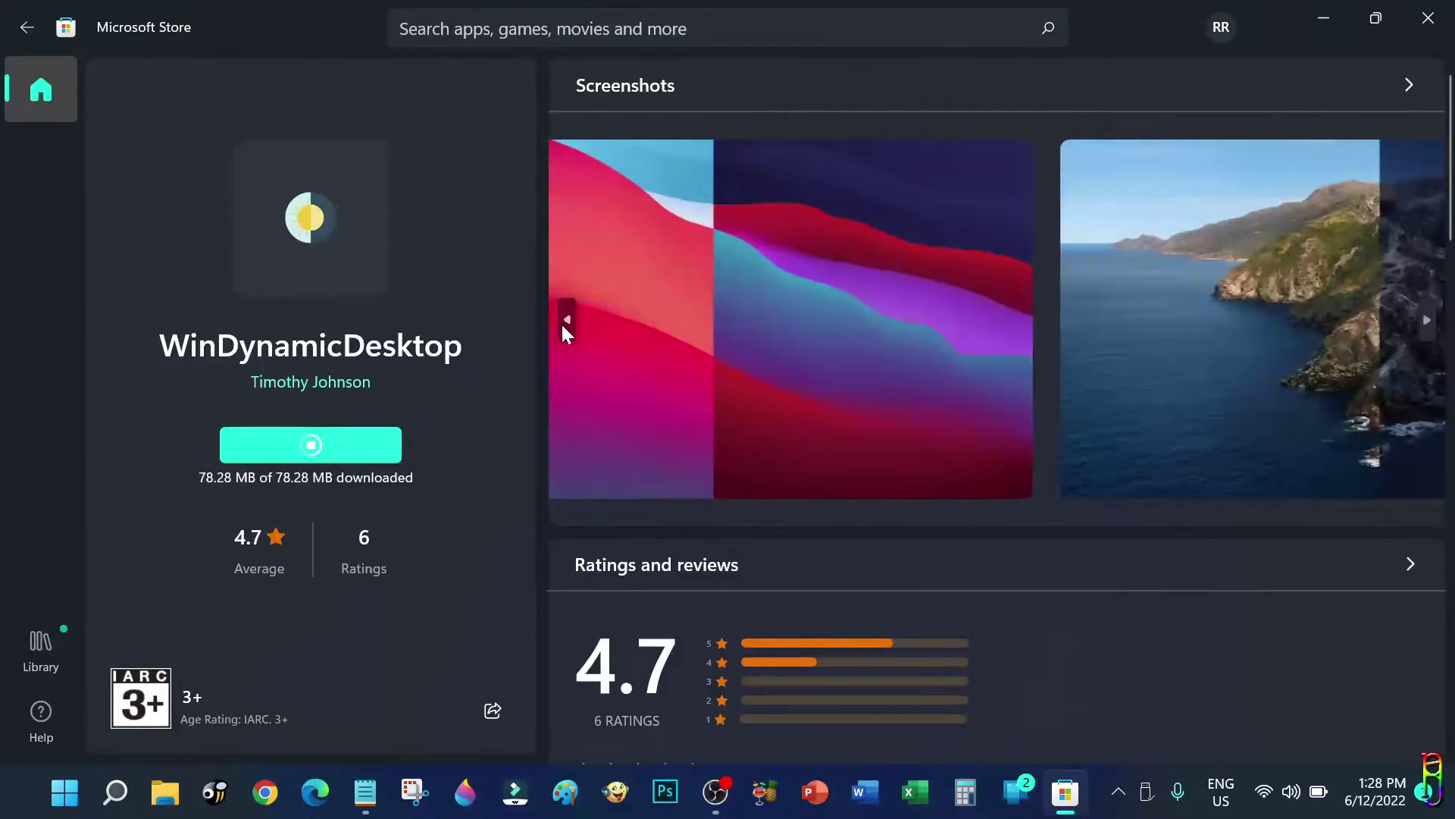
{"action": "left_click", "coordinate": [562, 322]}
{"action": "left_click", "coordinate": [562, 324]}
{"action": "left_click", "coordinate": [562, 324]}
{"action": "left_click", "coordinate": [561, 325]}
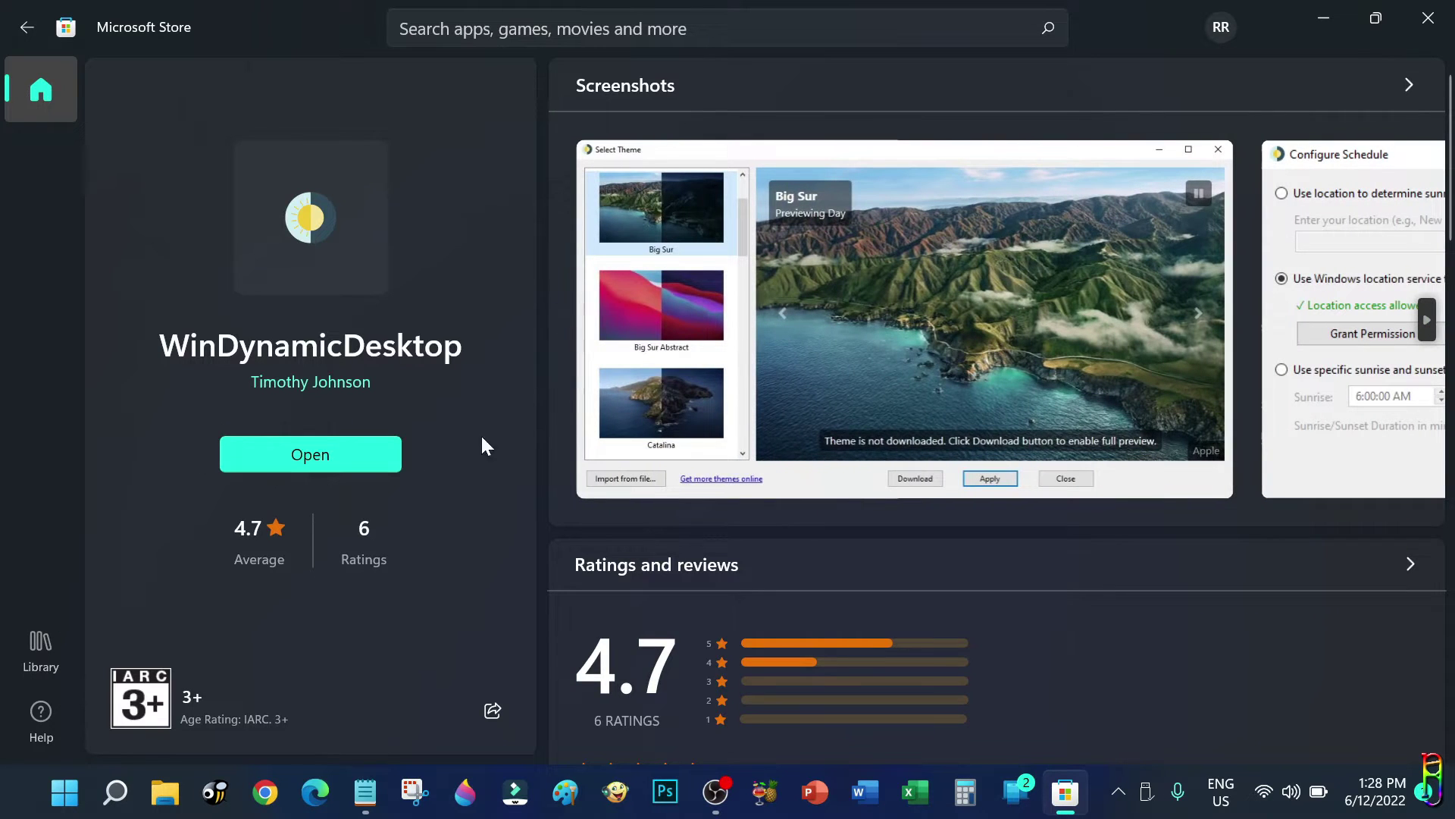
{"action": "left_click", "coordinate": [321, 453]}
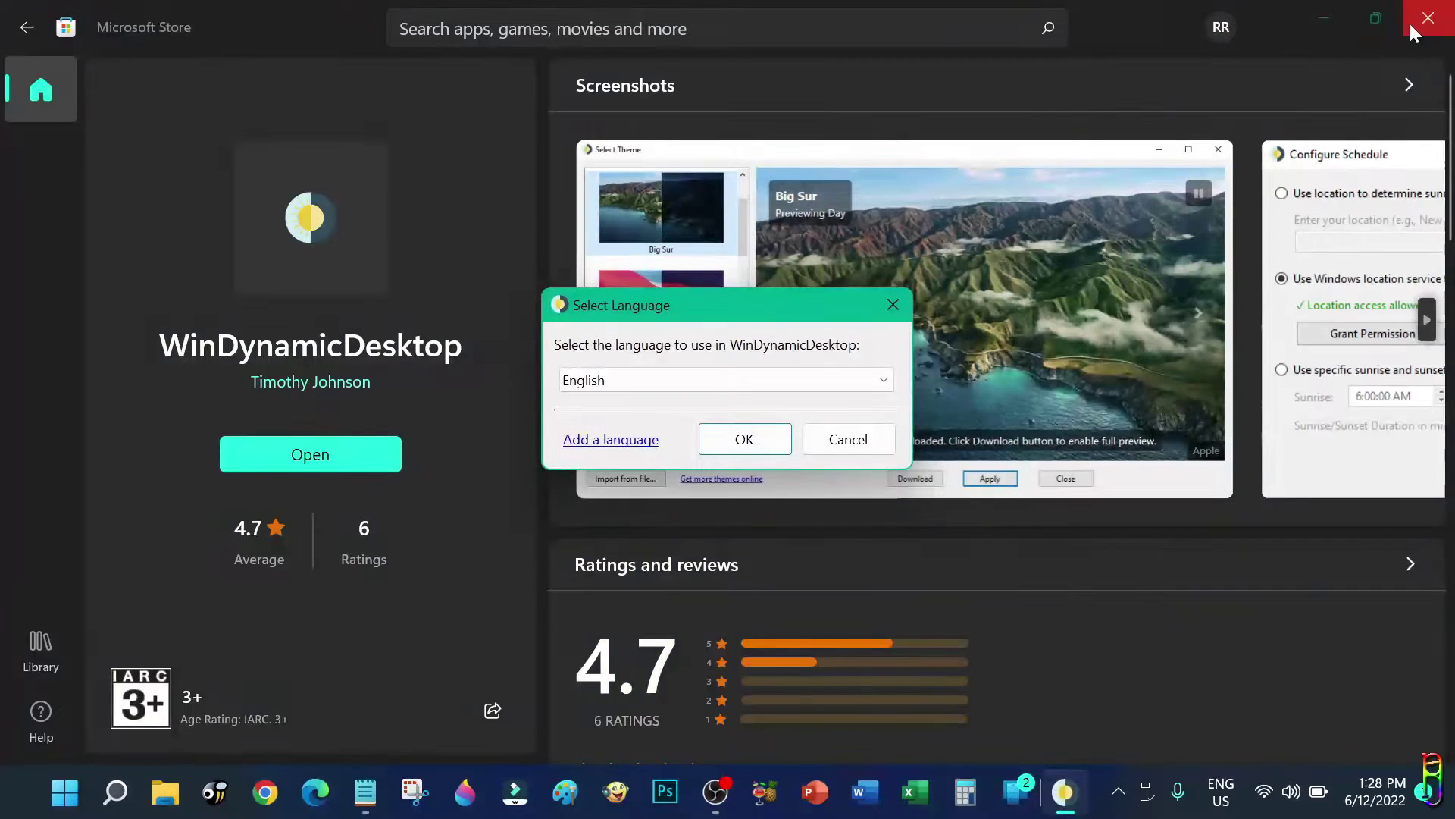
Step: Close Microsoft Store and confirm English as the app language
{"action": "left_click", "coordinate": [1412, 33]}
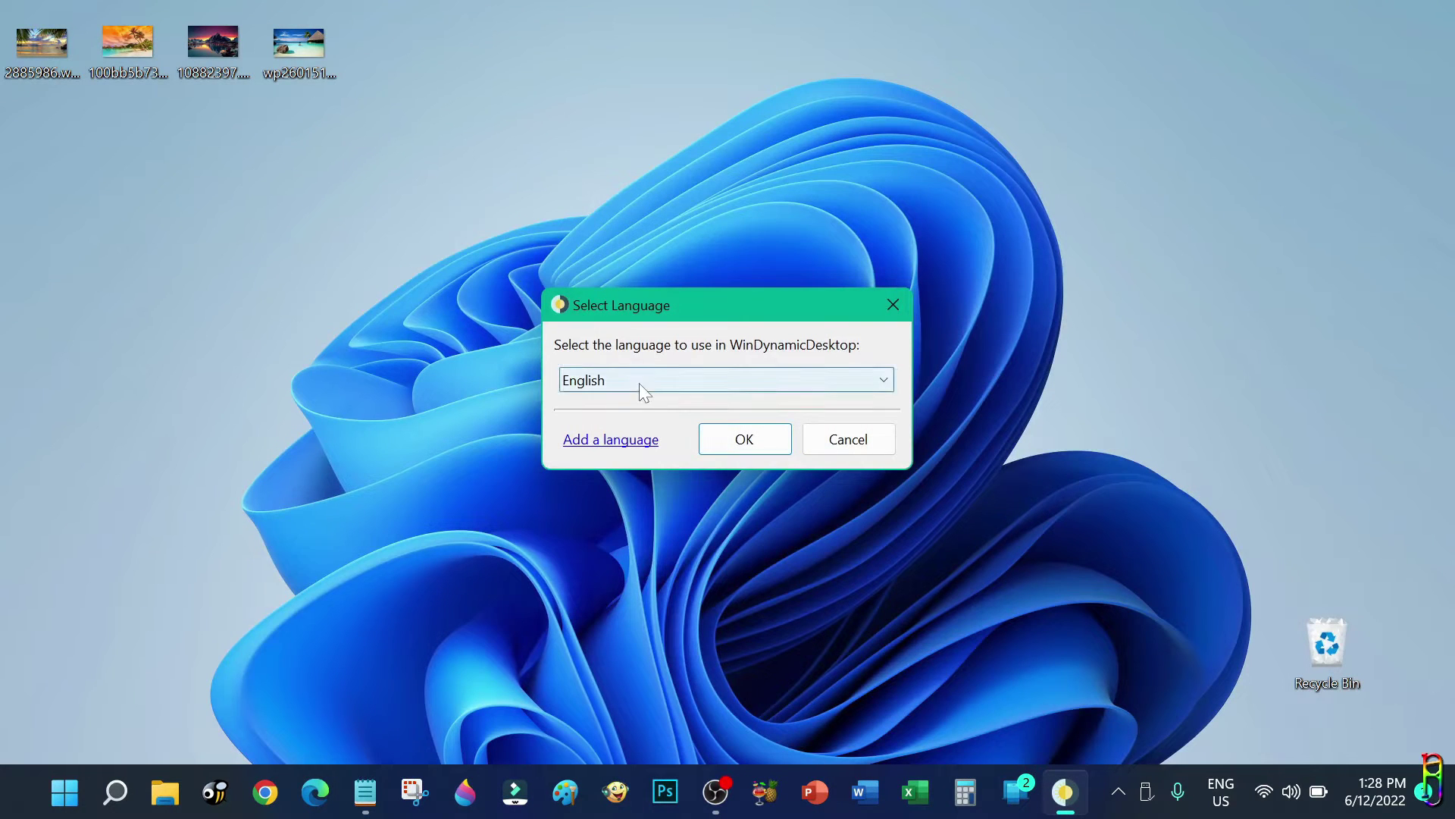
{"action": "left_click", "coordinate": [639, 384]}
{"action": "left_click", "coordinate": [1248, 335]}
{"action": "left_click", "coordinate": [743, 443]}
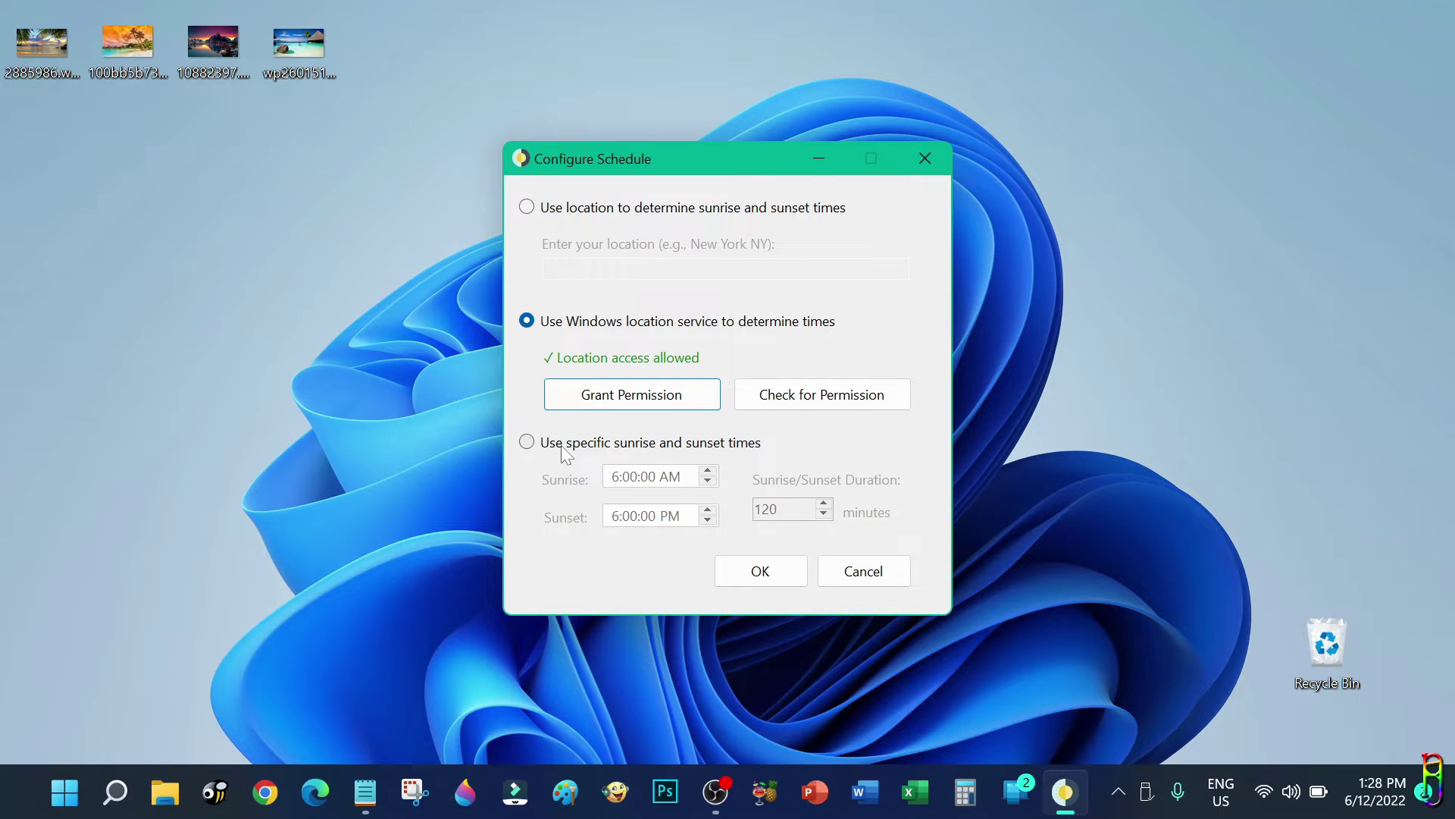
Step: Set the schedule to specific sunrise 6:00 AM and sunset 6:00 PM times
{"action": "left_click", "coordinate": [528, 443]}
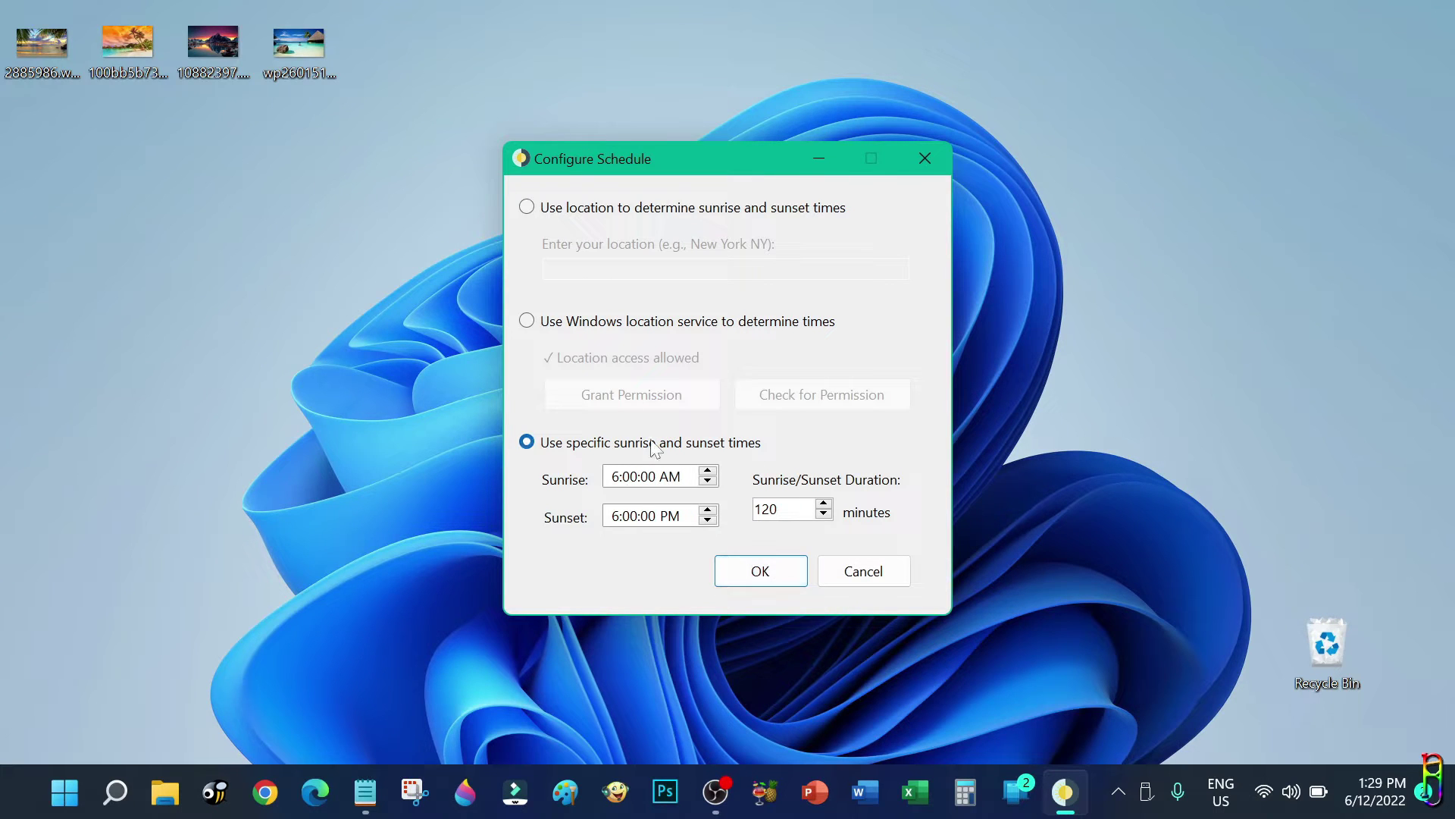
{"action": "left_click", "coordinate": [583, 323]}
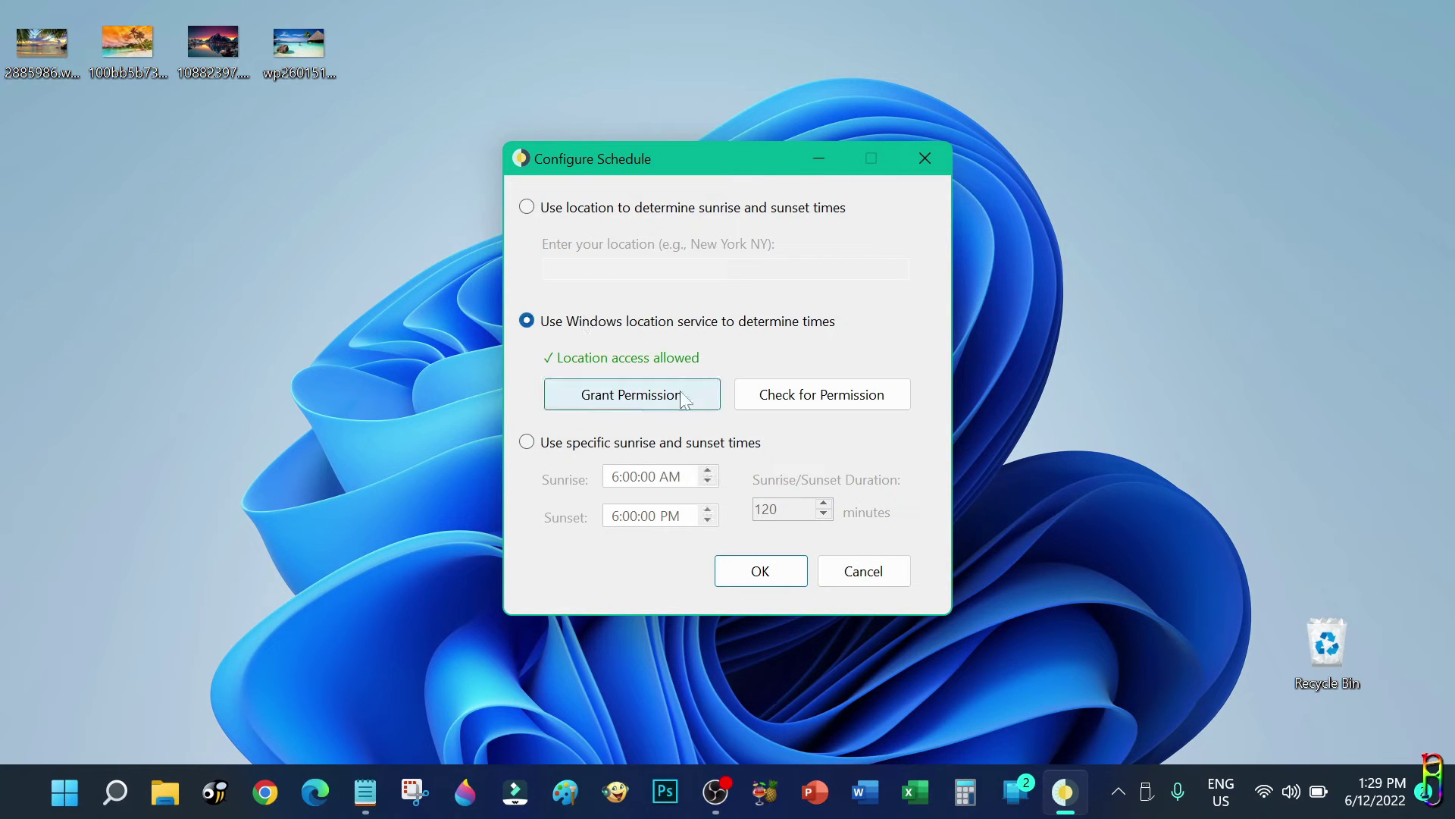
{"action": "left_click", "coordinate": [788, 395]}
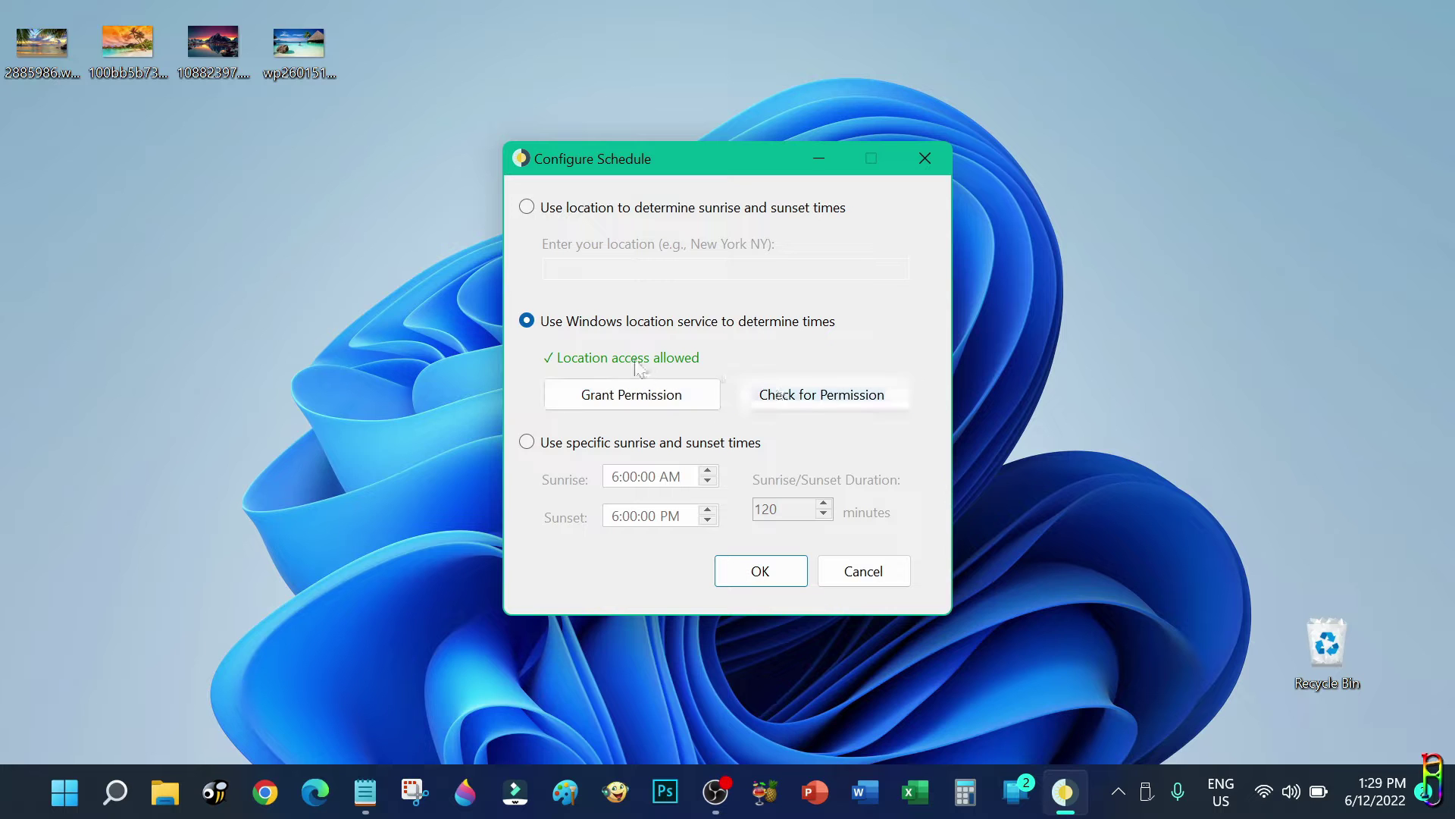
{"action": "left_click", "coordinate": [559, 442]}
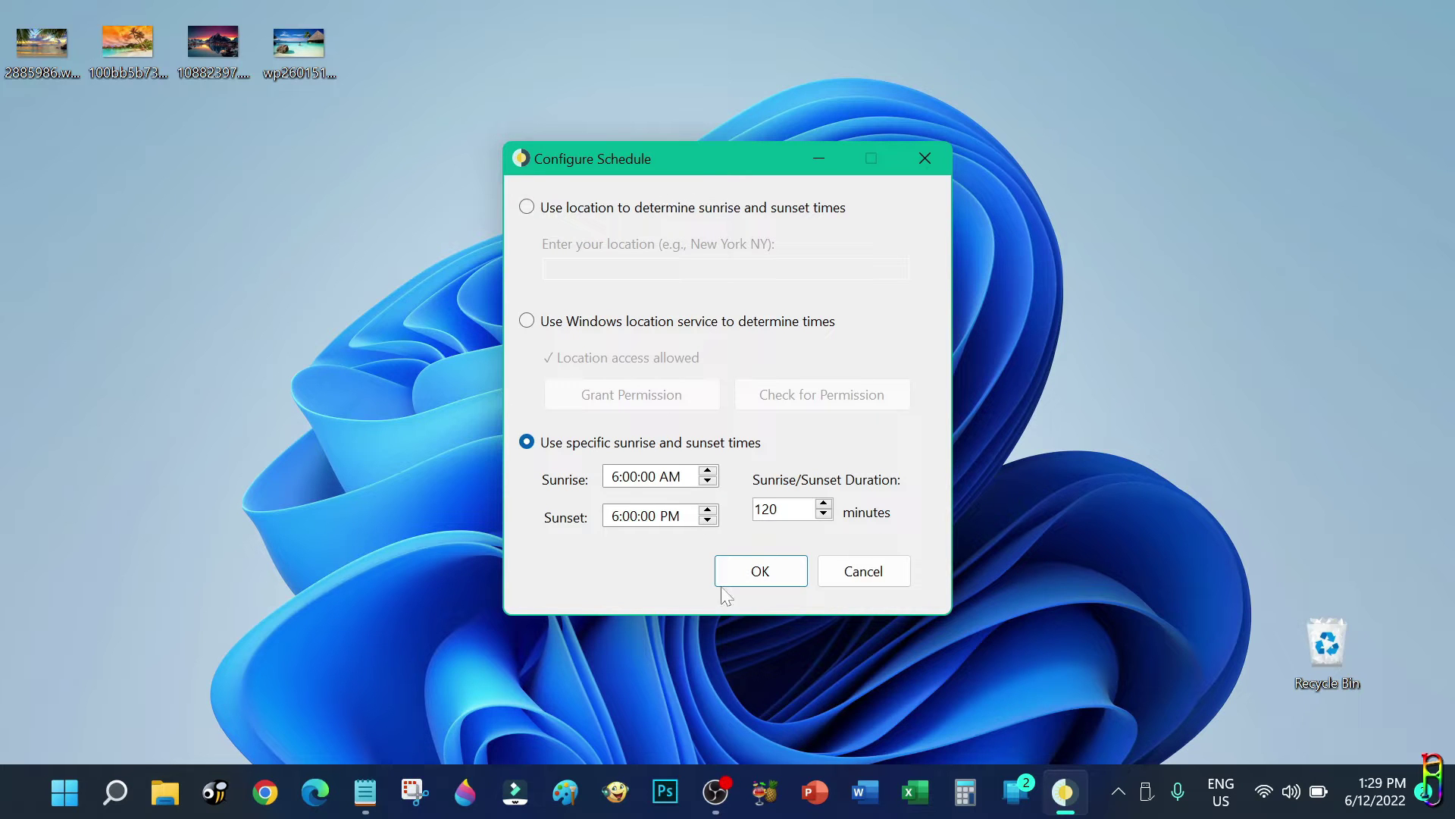
{"action": "left_click", "coordinate": [759, 575]}
{"action": "left_click", "coordinate": [758, 577]}
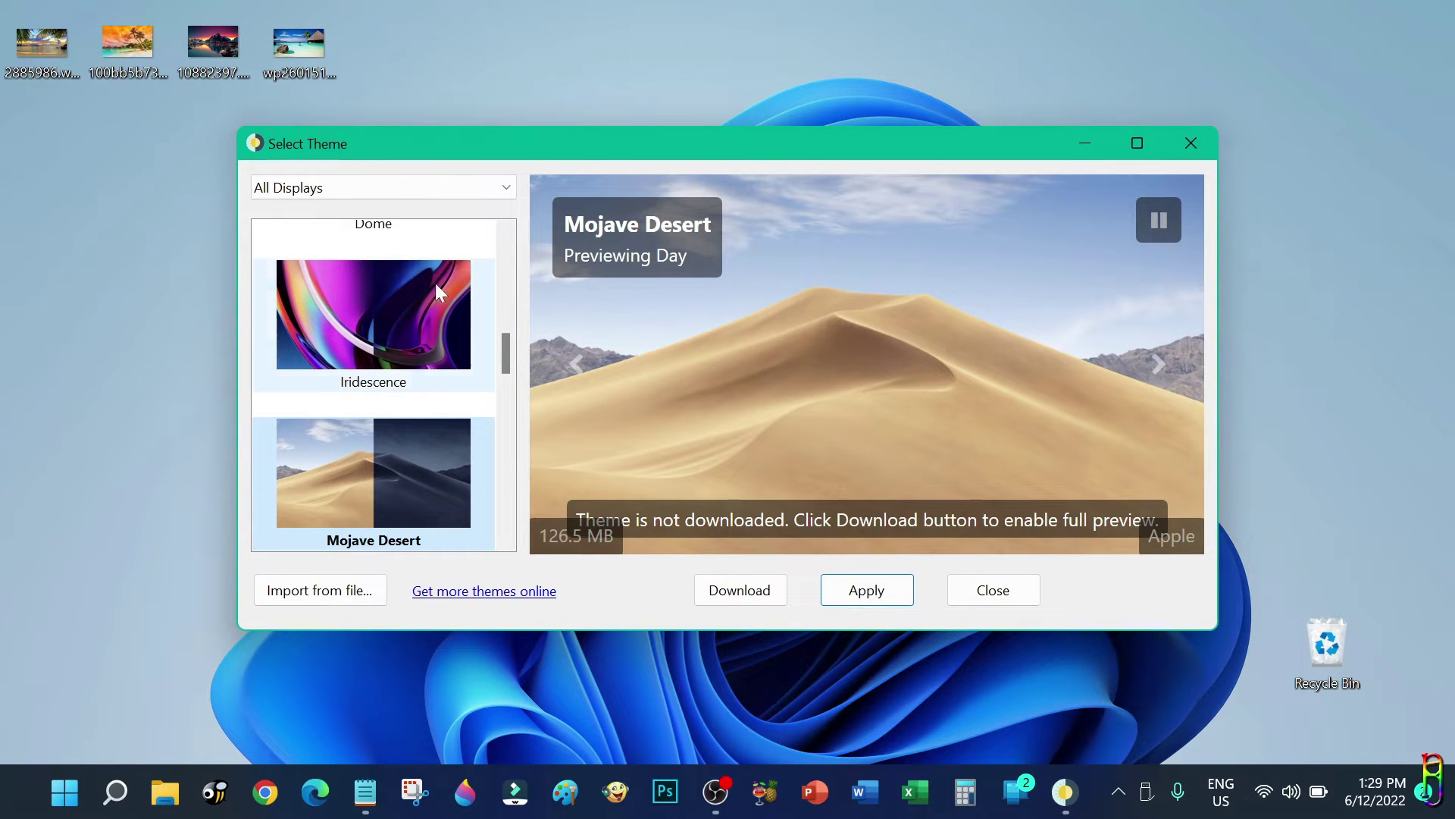
Step: Preview the Iridescence and None themes, then download the Big Sur theme
{"action": "left_click", "coordinate": [420, 321]}
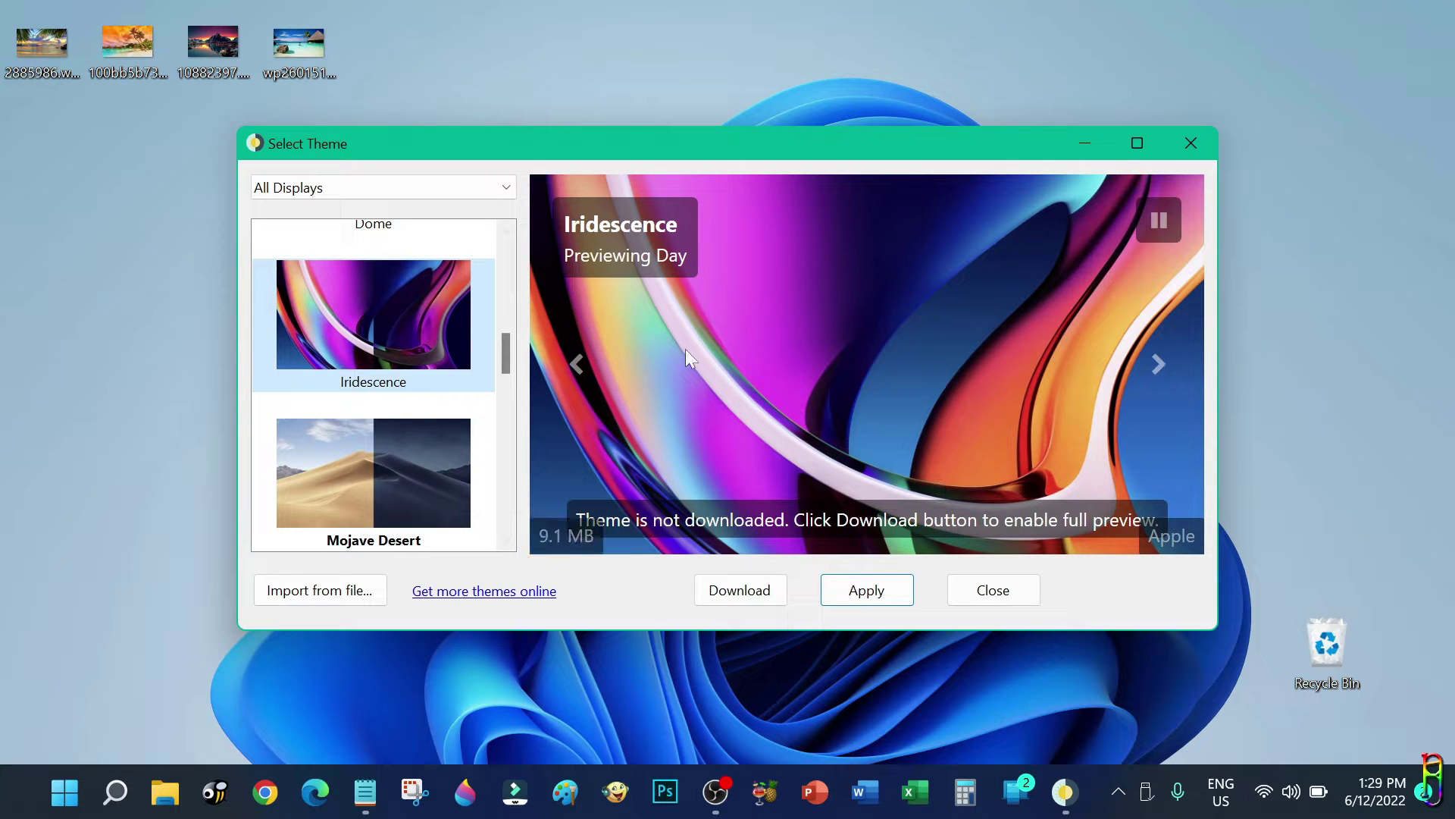
{"action": "left_click_drag", "start_coordinate": [504, 355], "coordinate": [497, 248]}
{"action": "left_click", "coordinate": [426, 299]}
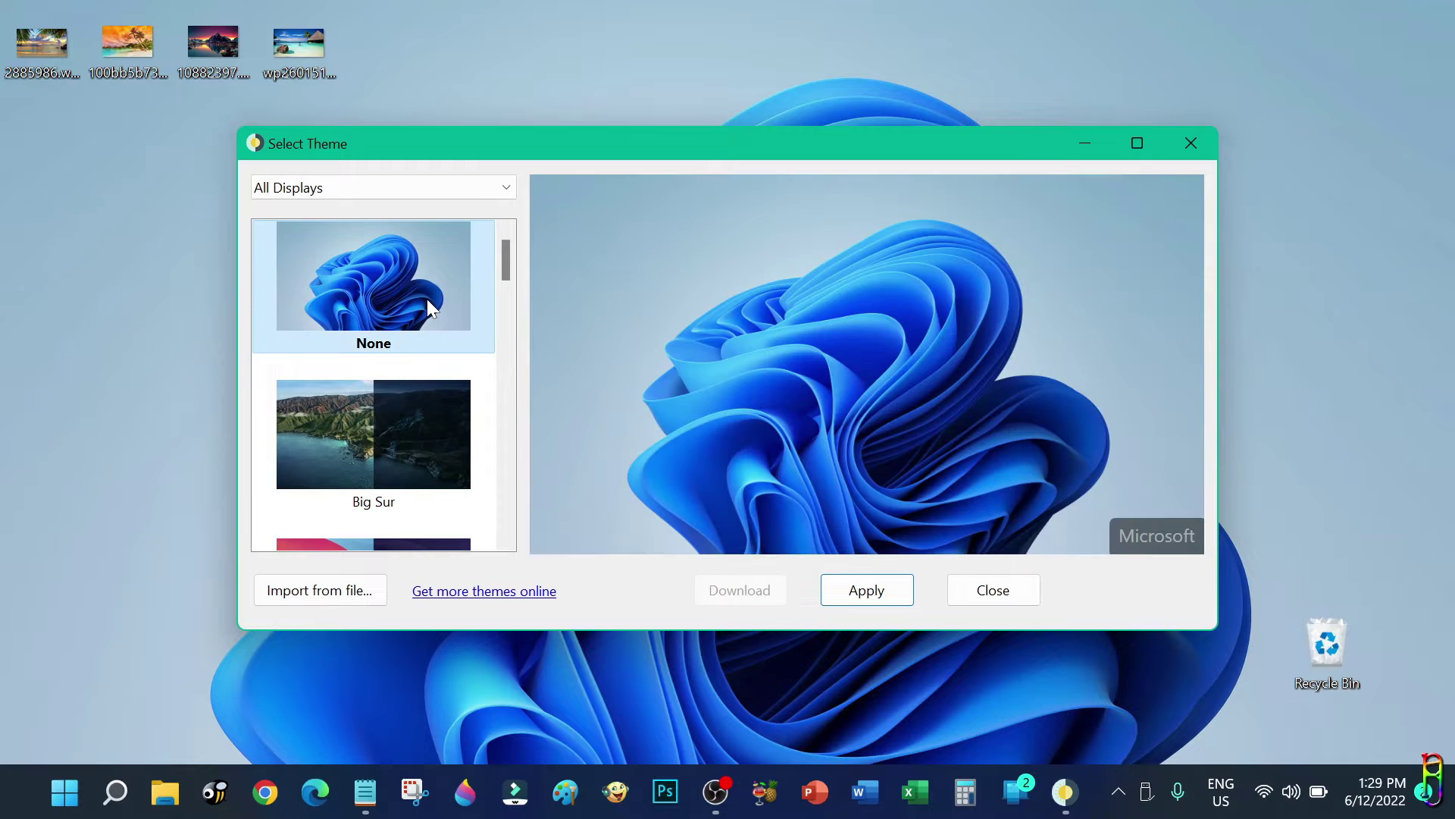
{"action": "left_click", "coordinate": [386, 412]}
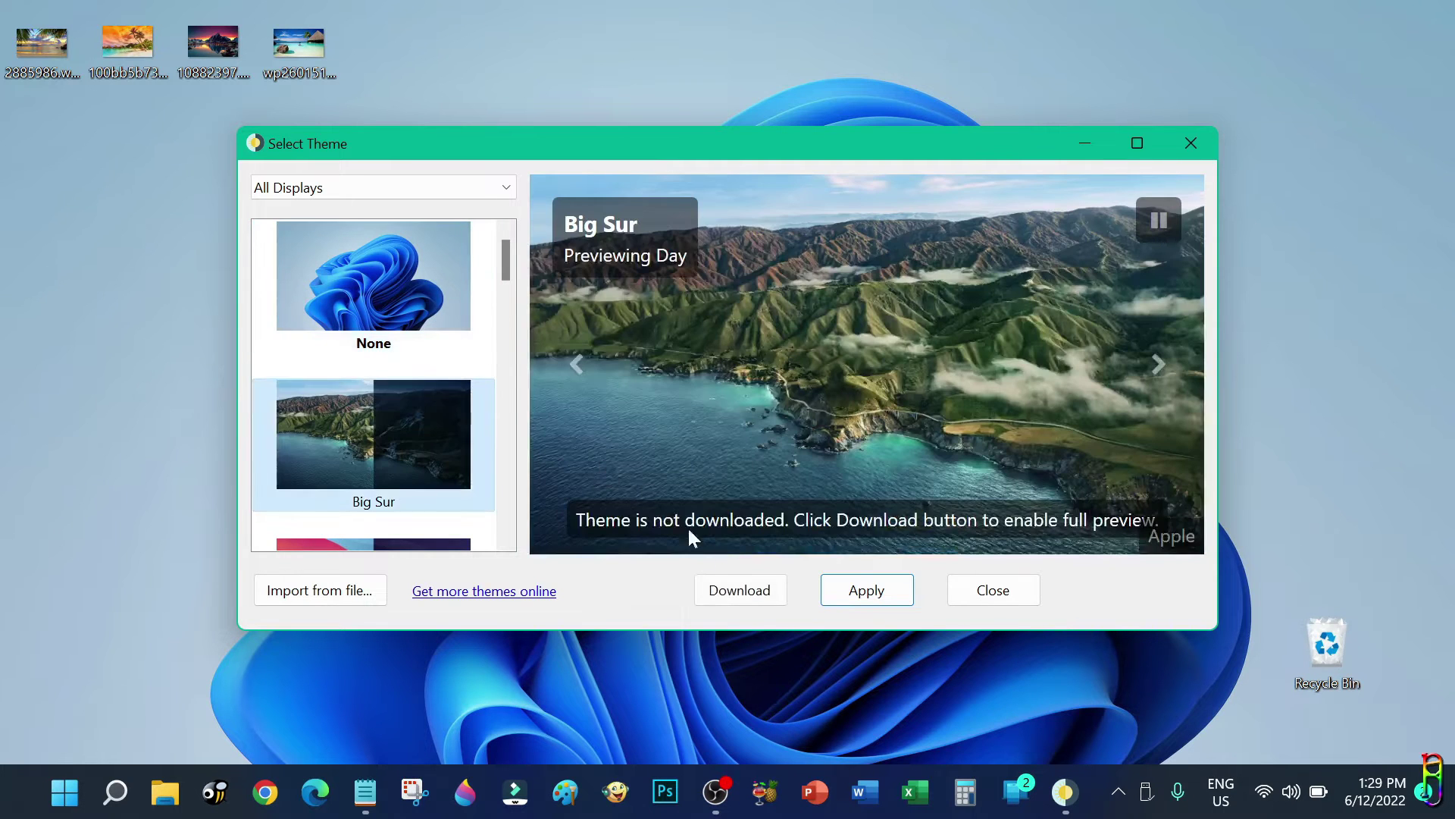
{"action": "left_click", "coordinate": [724, 589]}
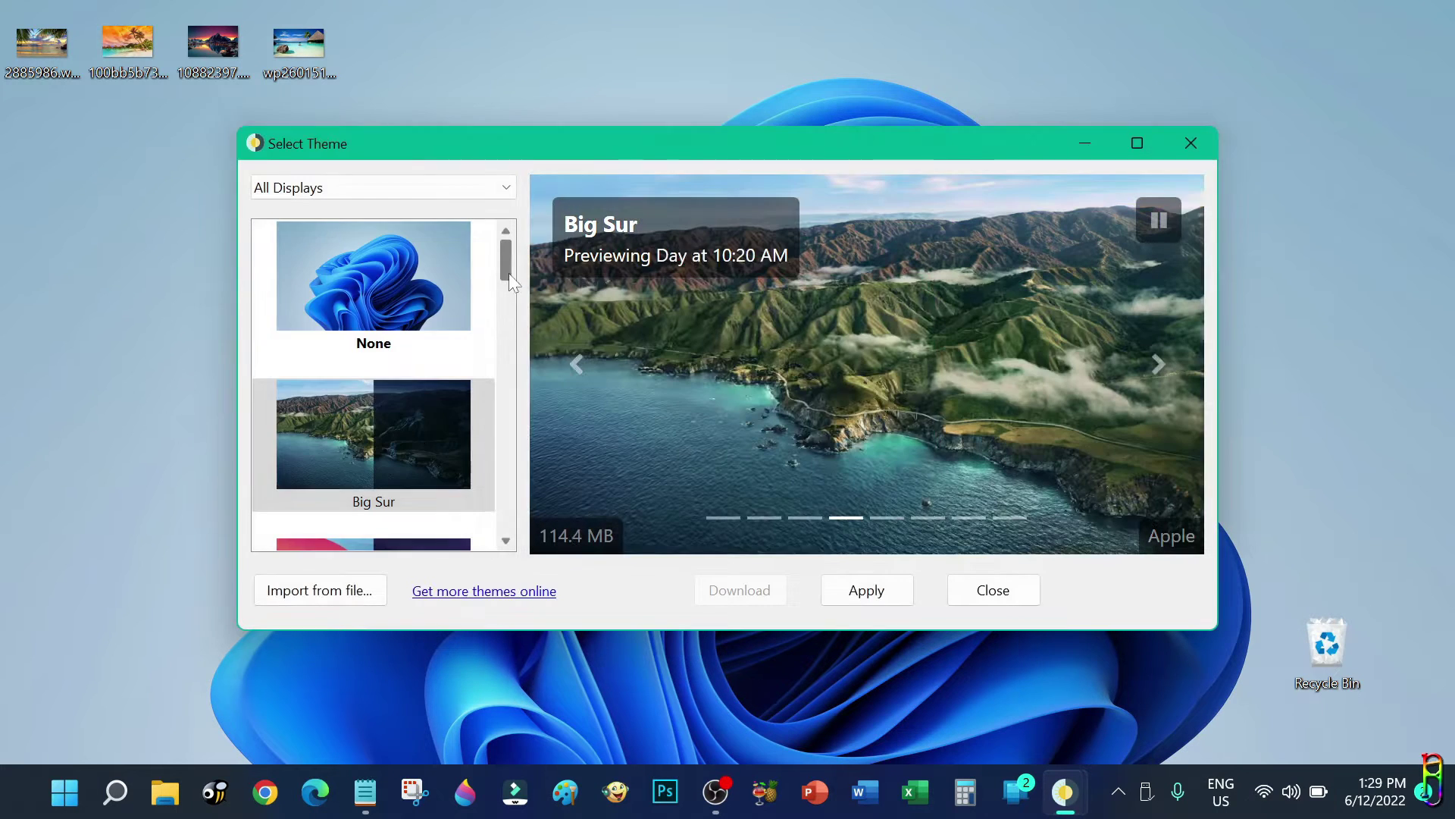
Step: Download the Dome theme, apply it as wallpaper, and close Select Theme
{"action": "left_click_drag", "start_coordinate": [508, 266], "coordinate": [499, 329]}
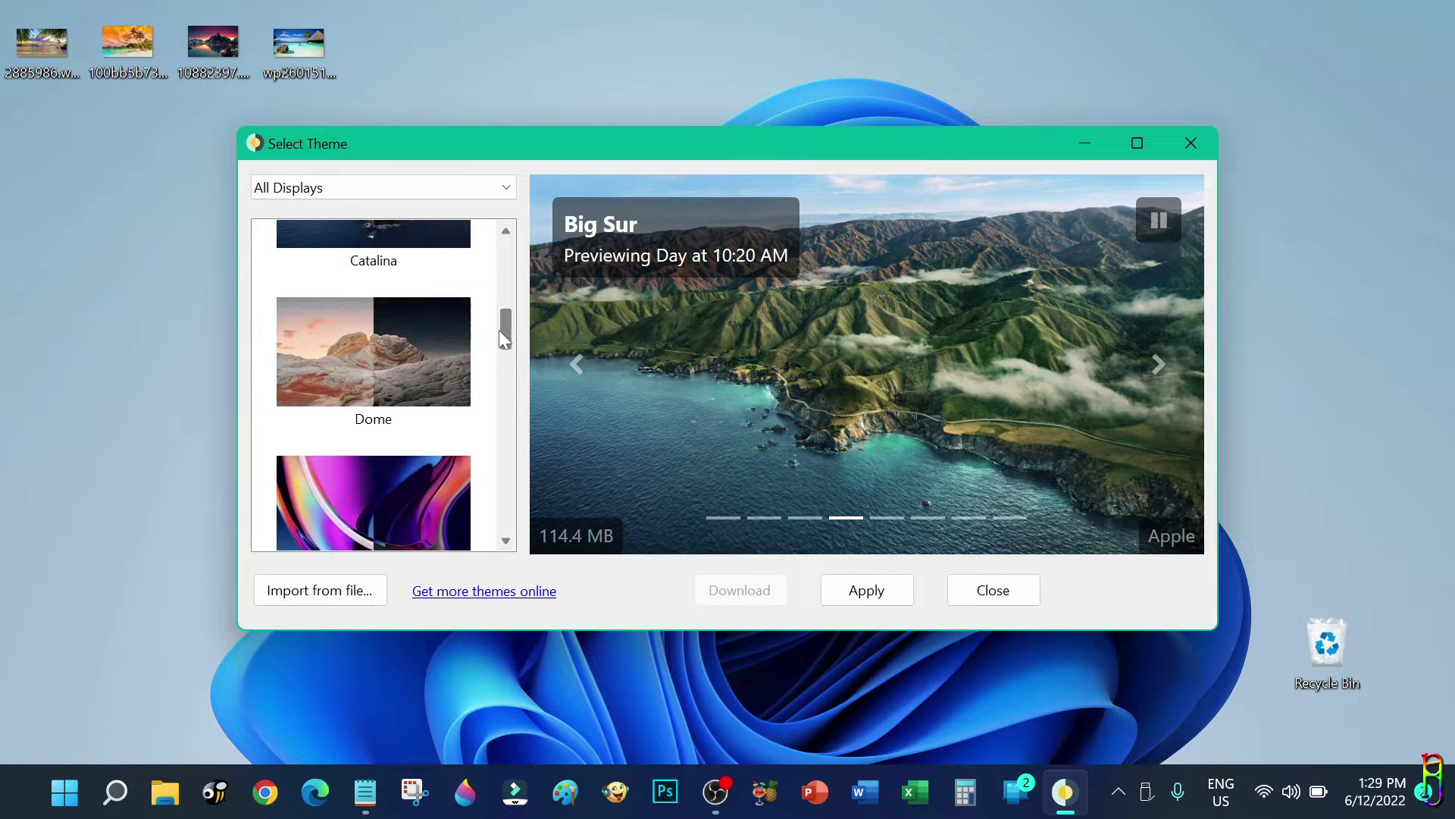
{"action": "left_click", "coordinate": [390, 352]}
{"action": "left_click", "coordinate": [731, 589]}
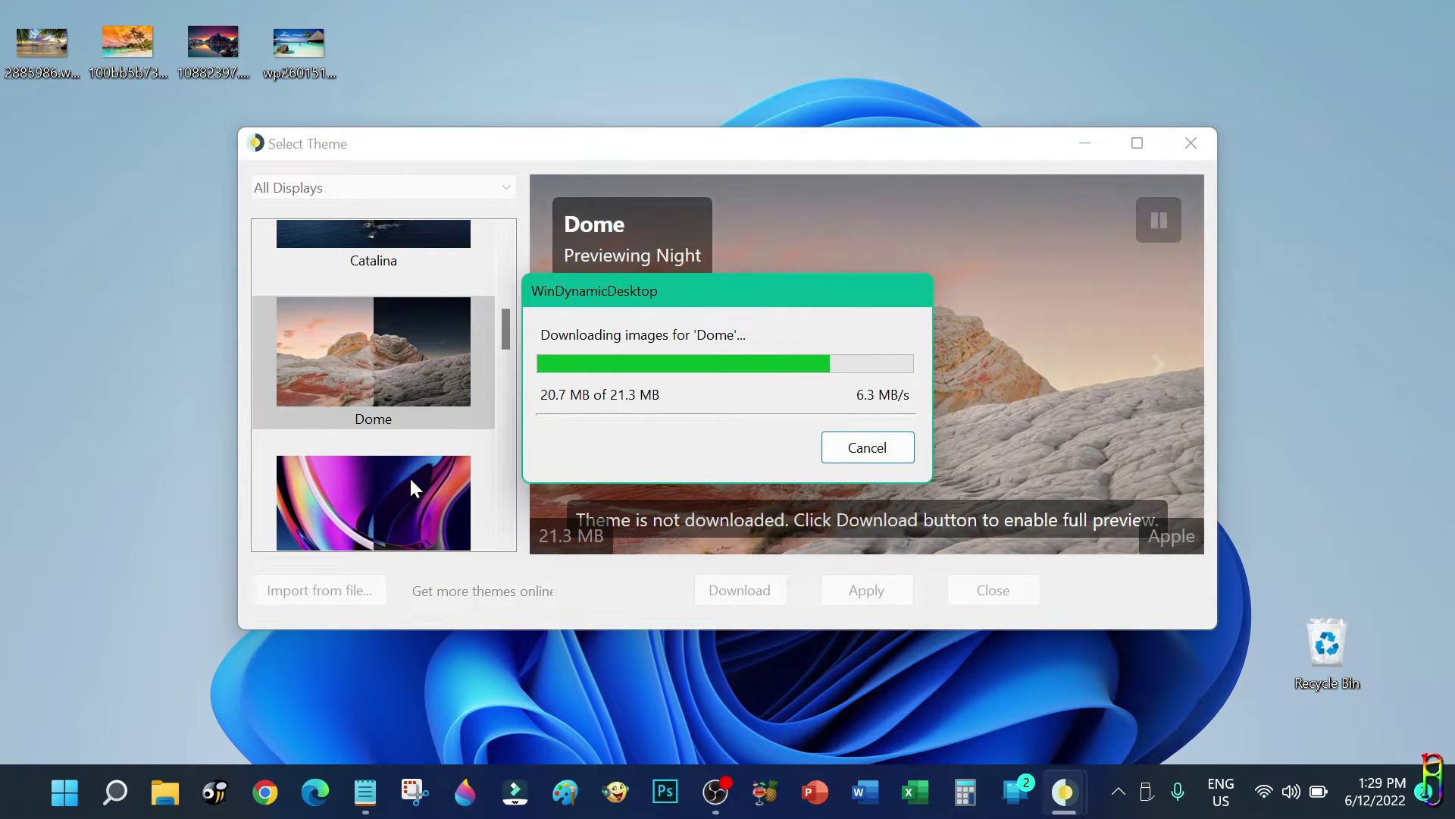
{"action": "left_click", "coordinate": [858, 591]}
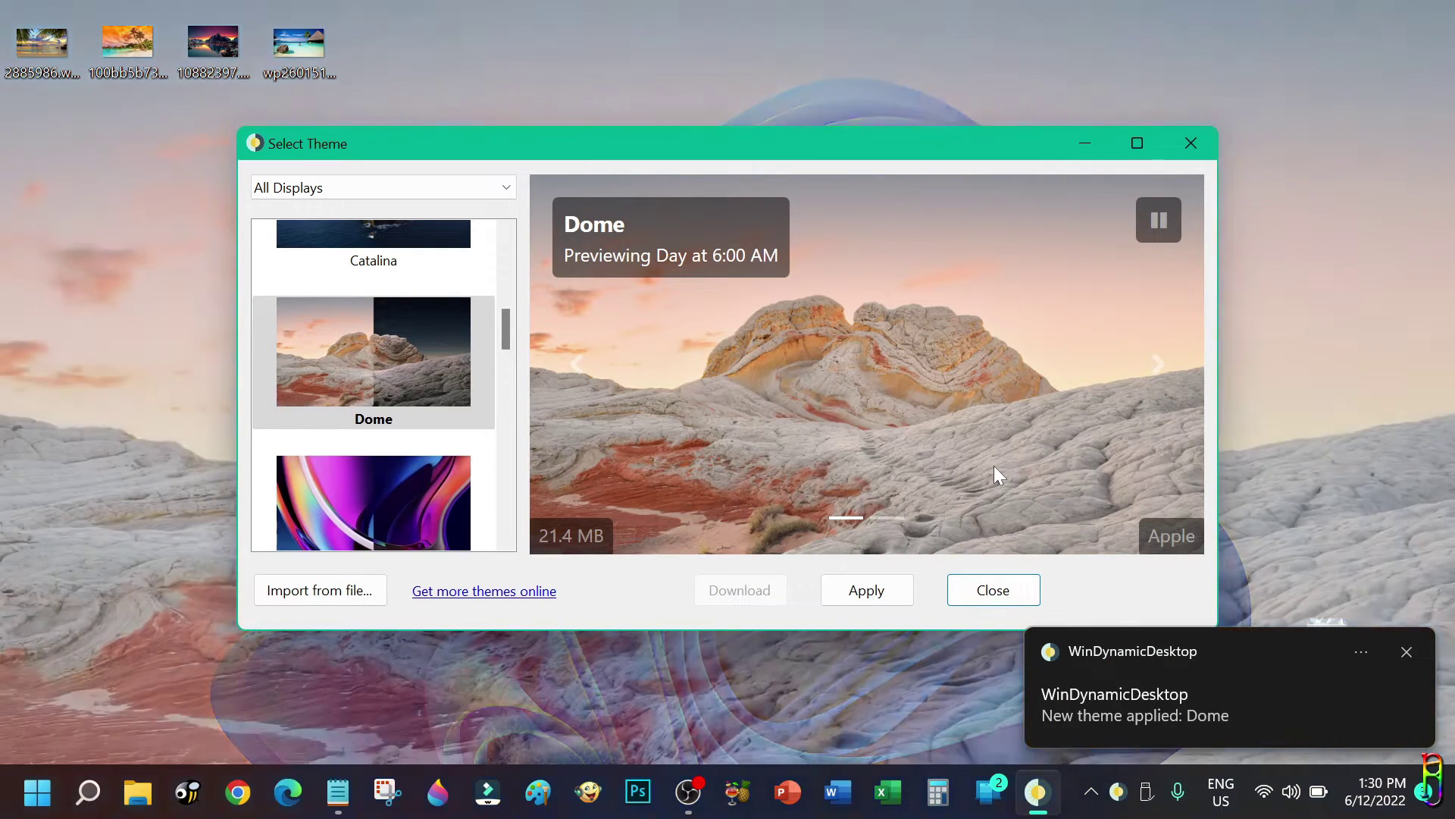
{"action": "left_click", "coordinate": [1191, 143]}
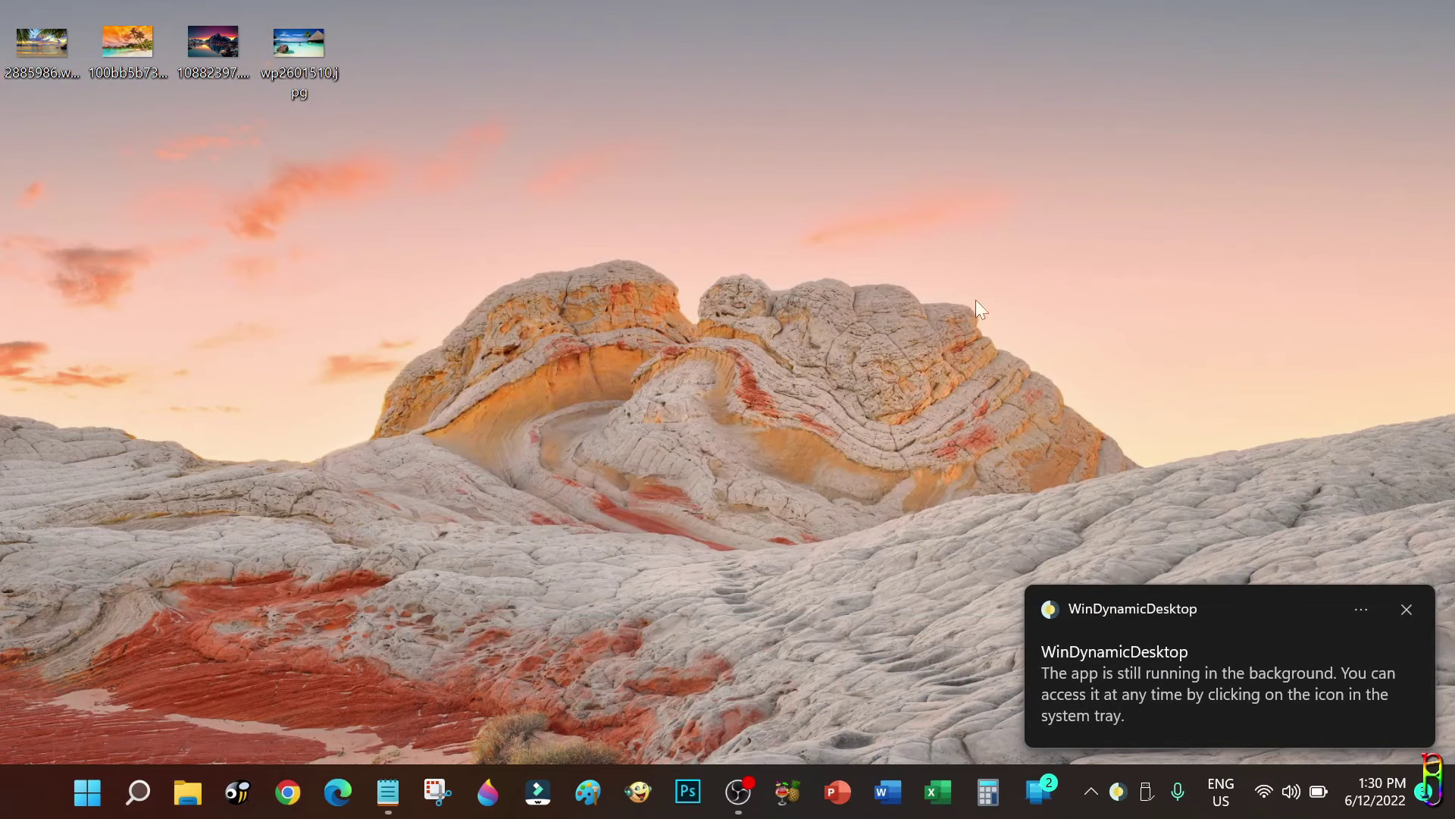
Step: Open date and time settings beside the desktop and turn off automatic time
{"action": "right_click", "coordinate": [1405, 775]}
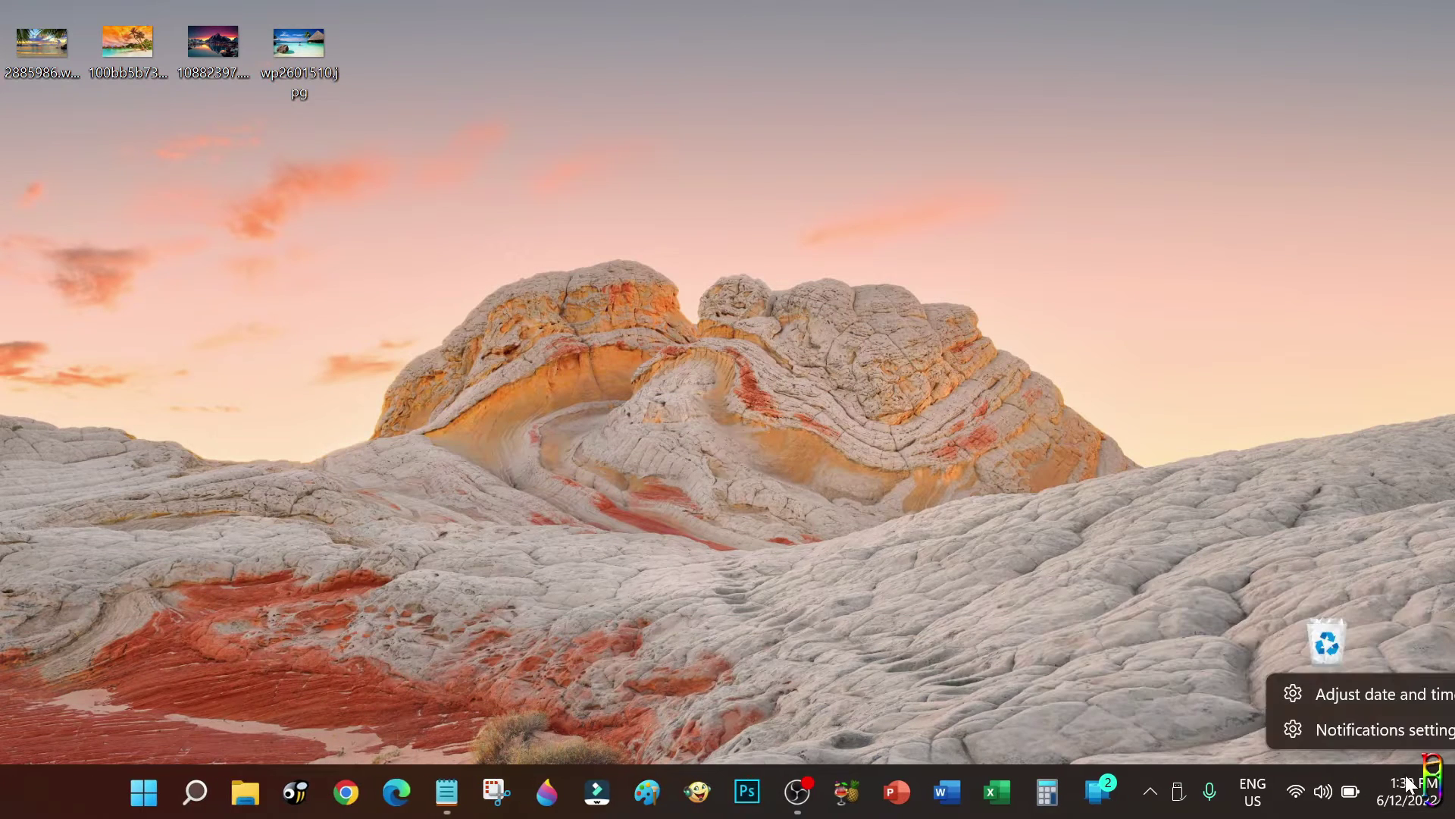
{"action": "left_click", "coordinate": [1378, 701]}
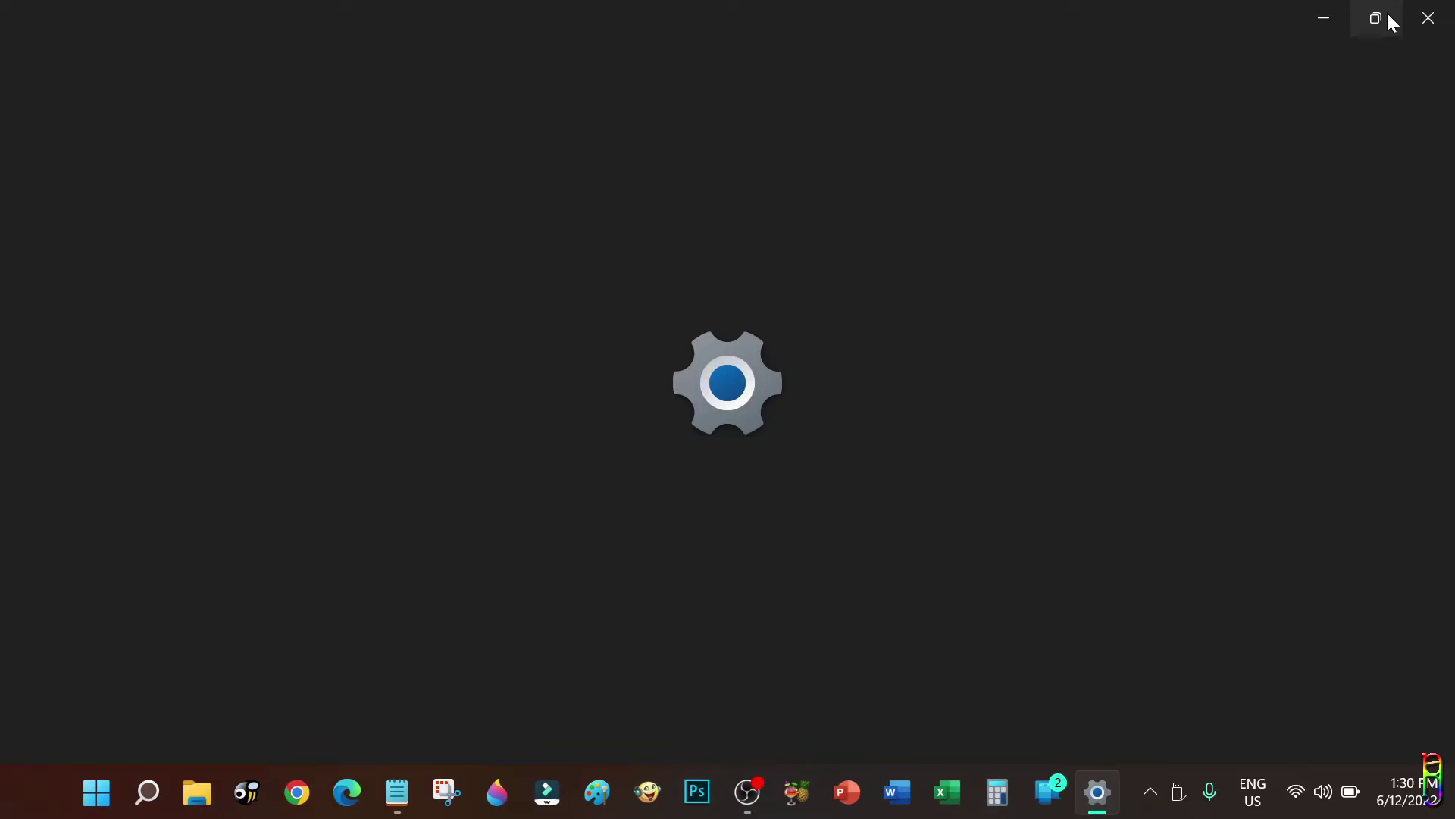
{"action": "left_click", "coordinate": [1376, 18]}
{"action": "left_click_drag", "start_coordinate": [526, 67], "coordinate": [1009, 31]}
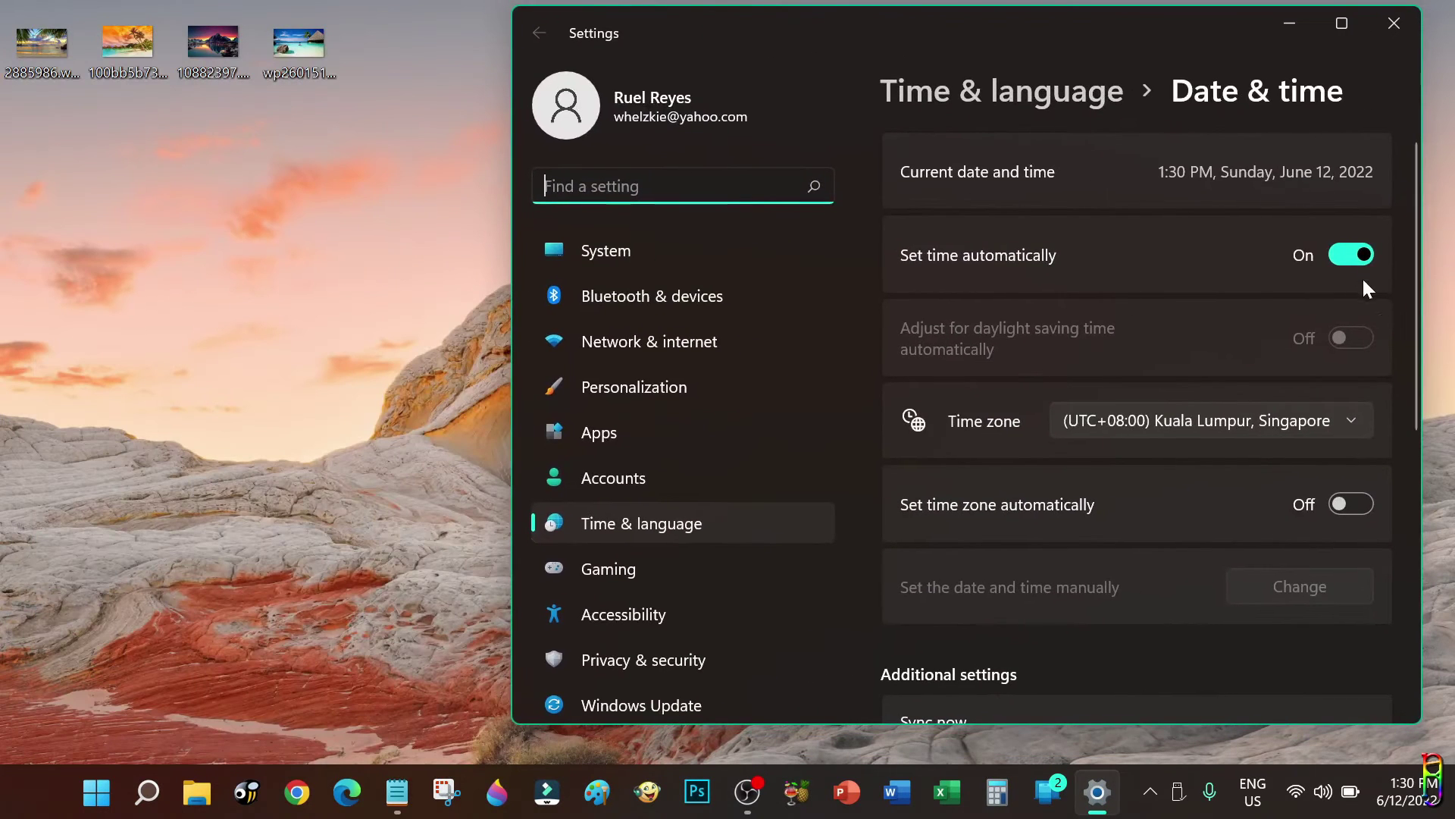
{"action": "left_click", "coordinate": [1360, 254]}
{"action": "scroll", "coordinate": [1154, 344], "scroll_direction": "down", "scroll_amount": 3}
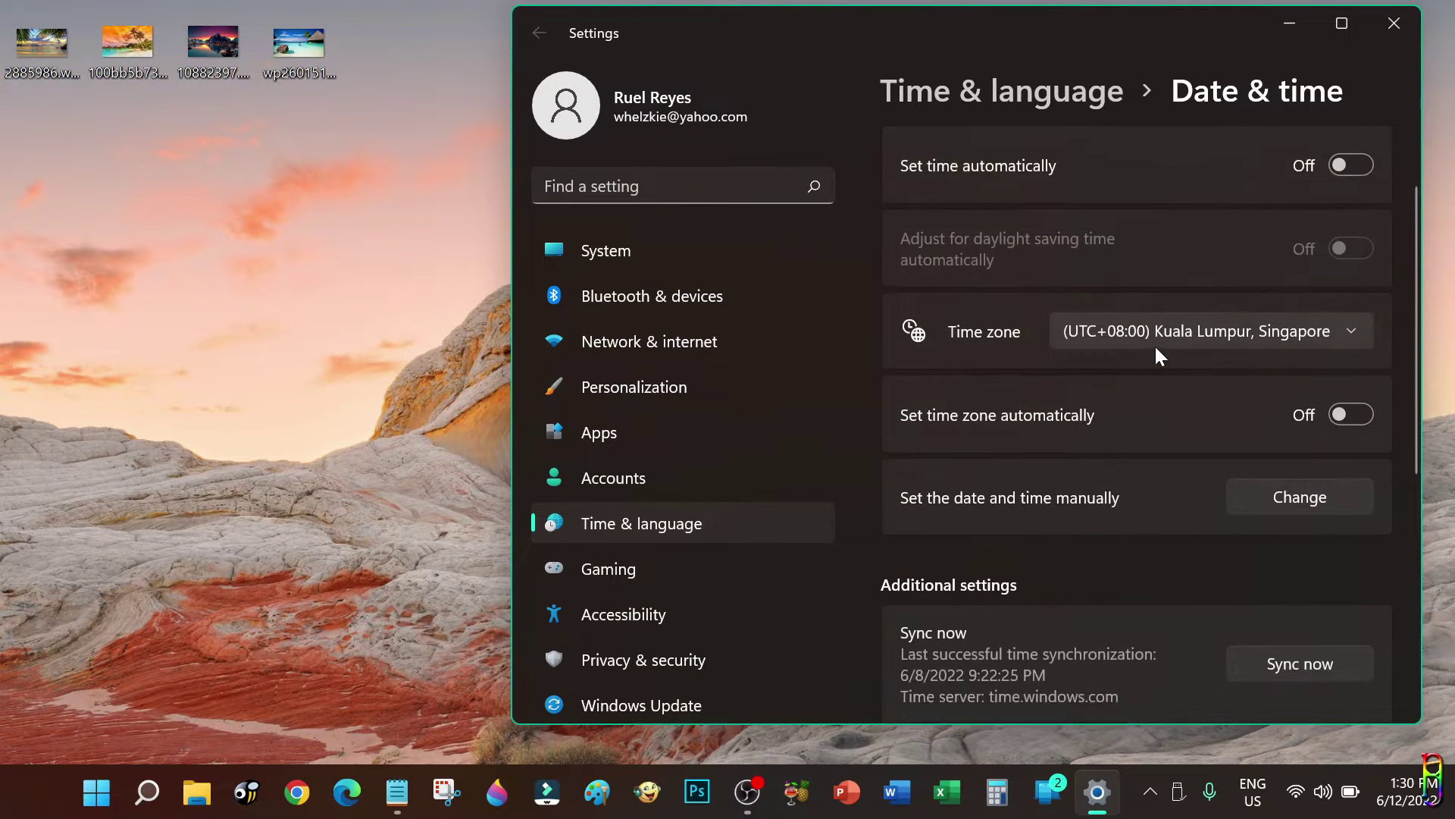
Step: Set the clock manually to 6:30 PM to view the night wallpaper
{"action": "left_click", "coordinate": [1326, 320]}
{"action": "left_click", "coordinate": [764, 318]}
{"action": "left_click", "coordinate": [761, 317]}
{"action": "left_click", "coordinate": [690, 419]}
{"action": "left_click_drag", "start_coordinate": [700, 355], "coordinate": [705, 385]}
{"action": "left_click", "coordinate": [665, 386]}
{"action": "left_click", "coordinate": [1166, 506]}
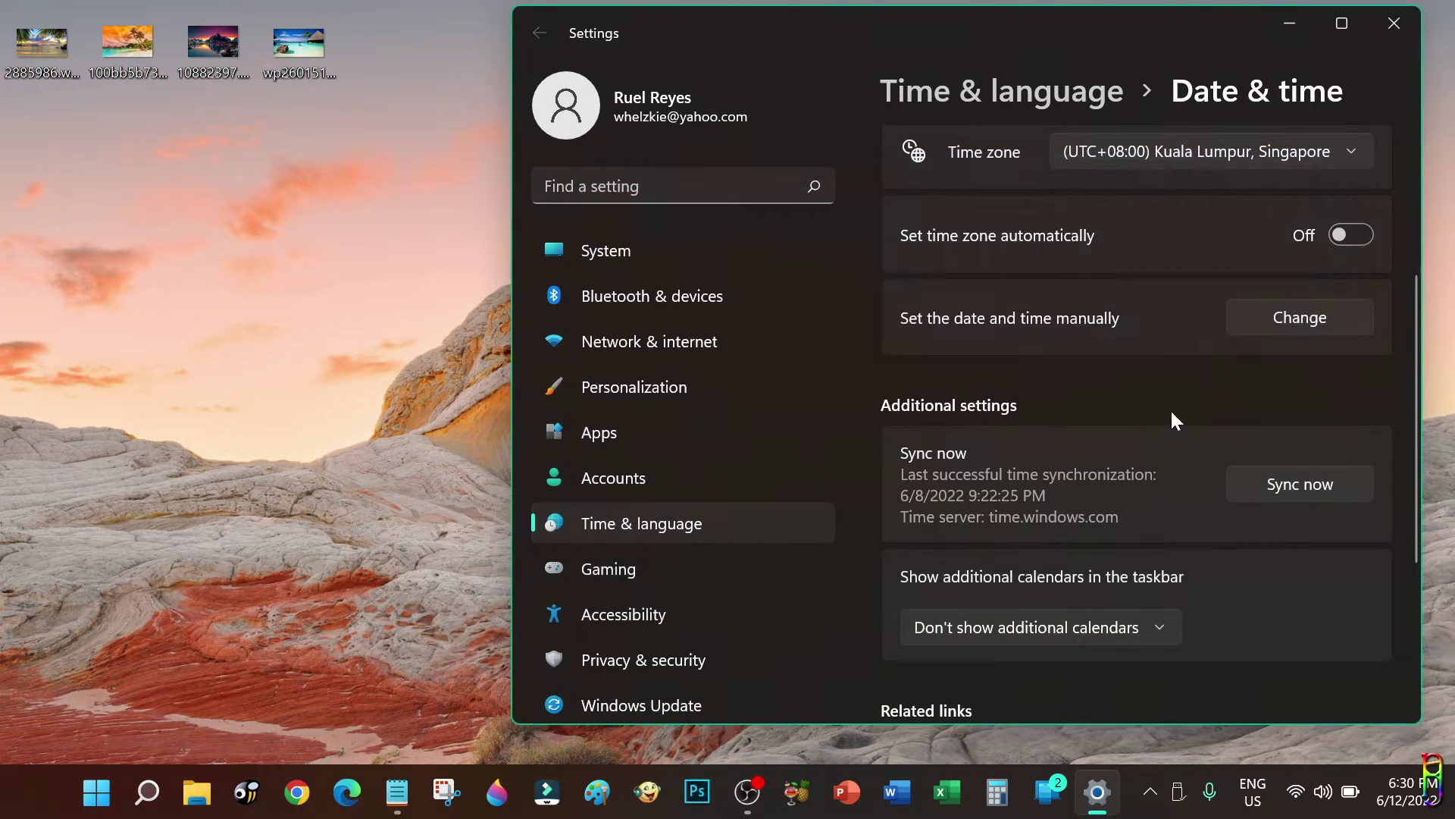
{"action": "left_click", "coordinate": [1289, 23]}
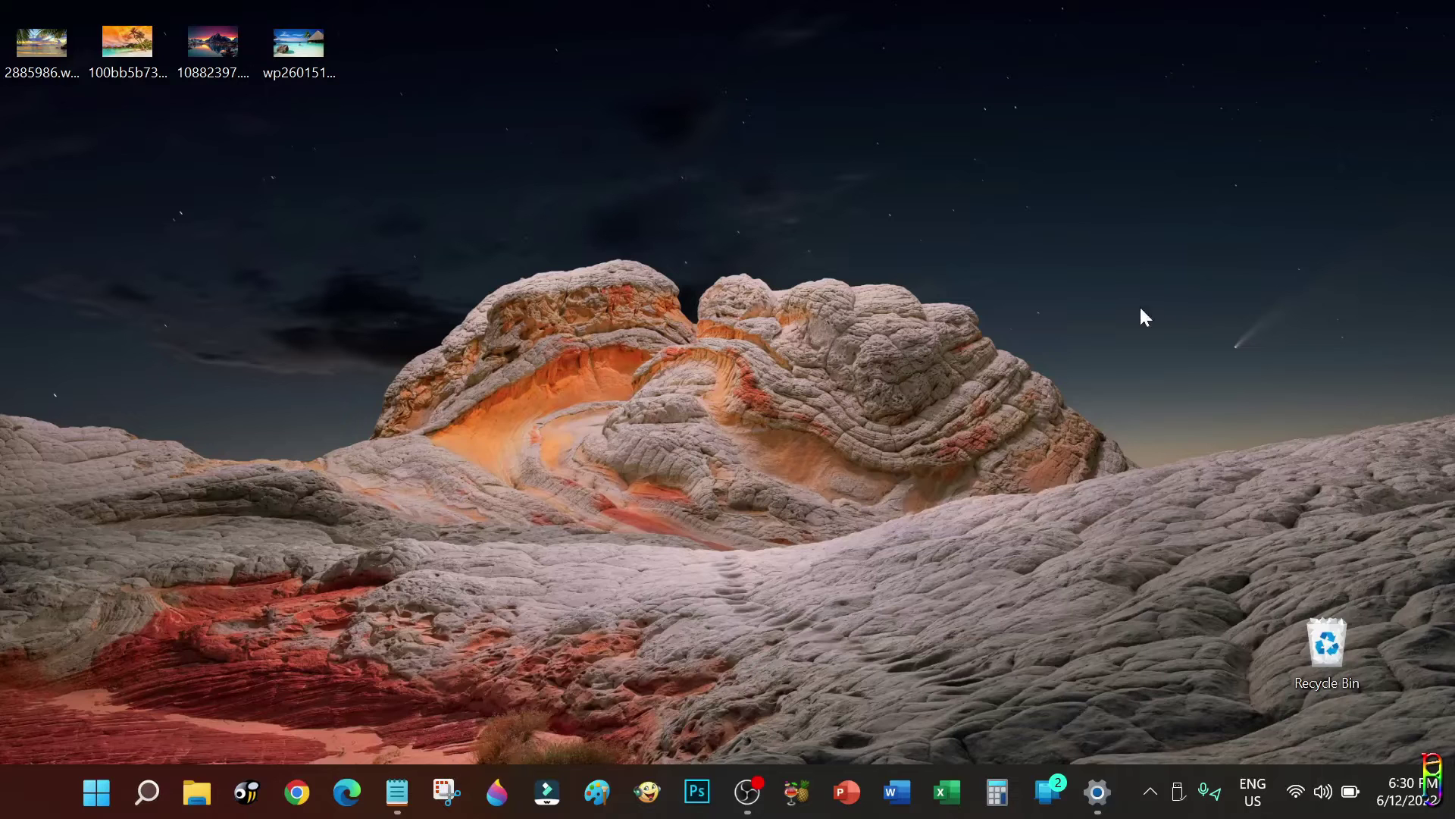
Step: Change the time to 6:00 AM and show the desktop's morning wallpaper
{"action": "right_click", "coordinate": [1401, 798]}
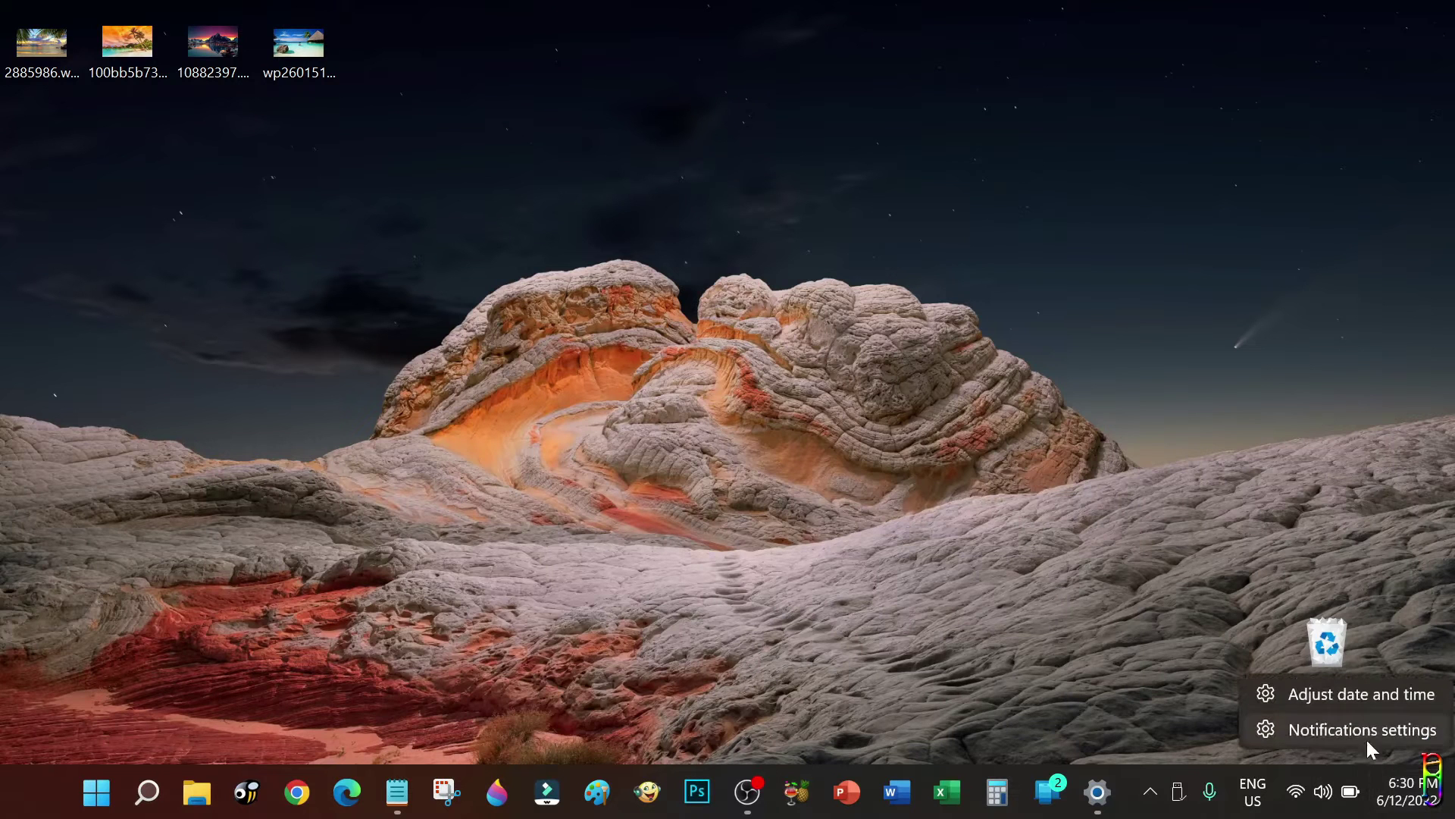
{"action": "left_click", "coordinate": [1334, 692]}
{"action": "scroll", "coordinate": [1135, 500], "scroll_direction": "down", "scroll_amount": 2}
{"action": "scroll", "coordinate": [1136, 513], "scroll_direction": "down", "scroll_amount": 1}
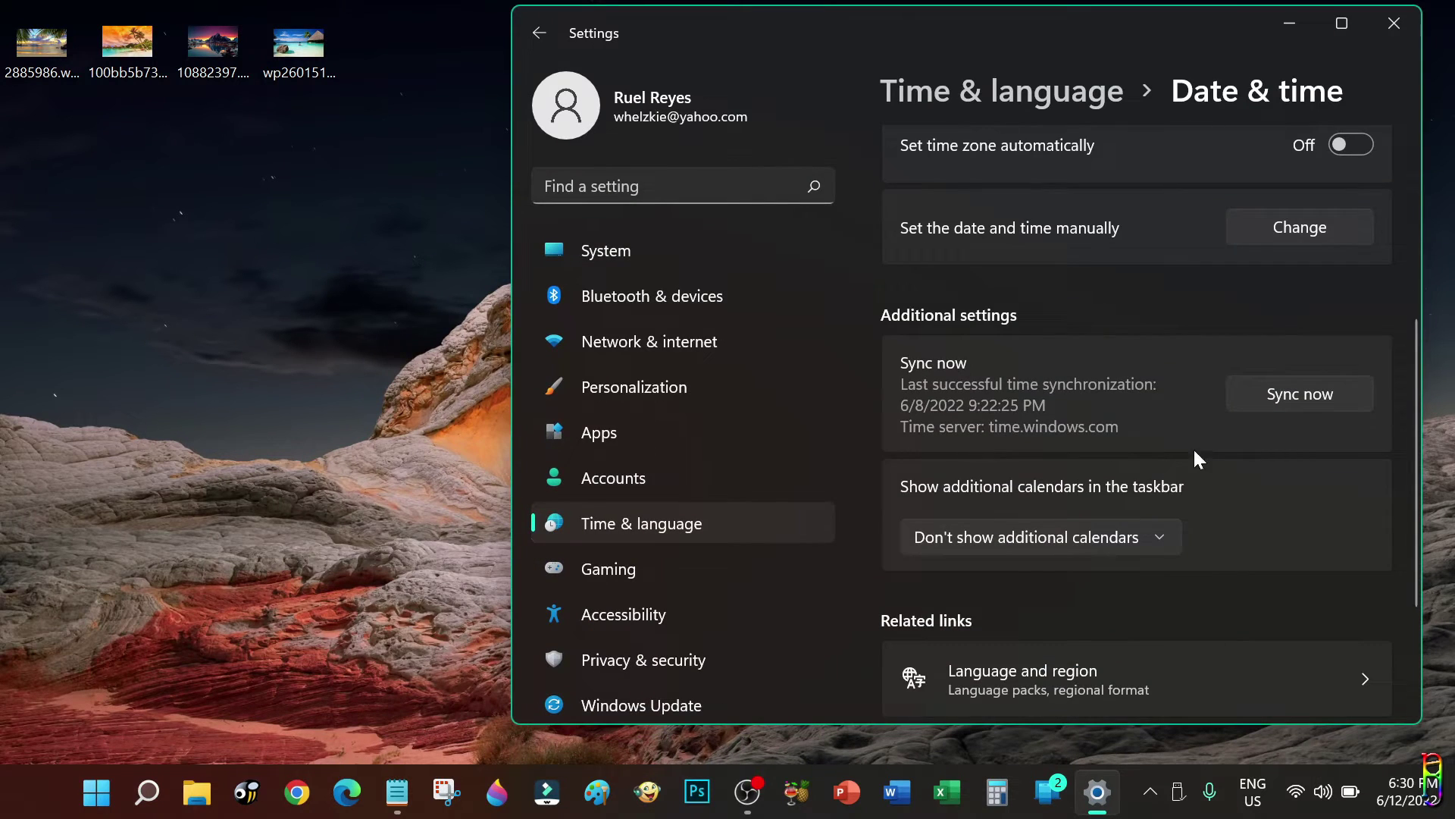
{"action": "scroll", "coordinate": [1194, 452], "scroll_direction": "up", "scroll_amount": 2}
{"action": "left_click", "coordinate": [1312, 409]}
{"action": "left_click", "coordinate": [781, 413]}
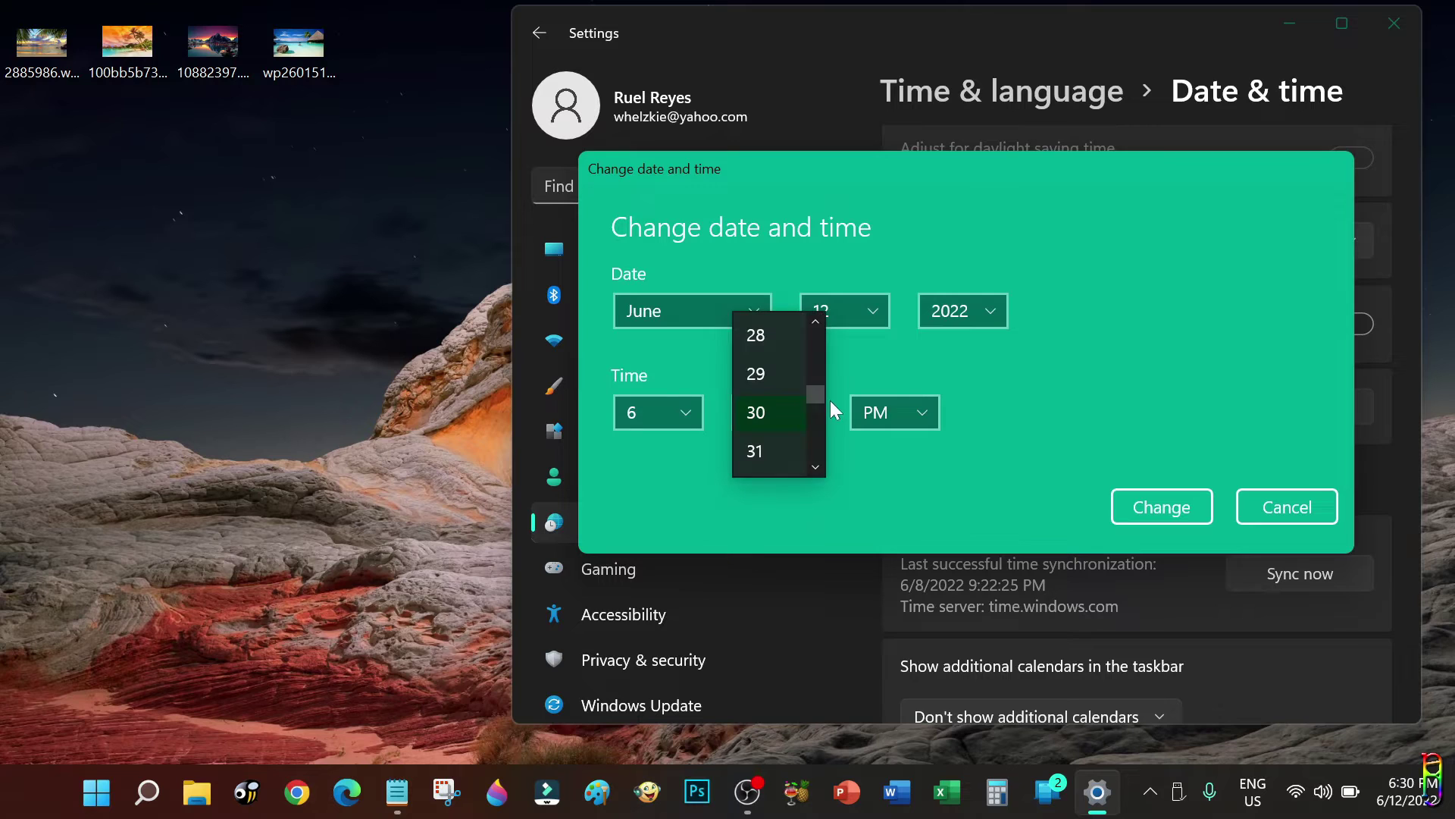
{"action": "left_click_drag", "start_coordinate": [815, 394], "coordinate": [818, 340]}
{"action": "left_click", "coordinate": [755, 335]}
{"action": "left_click", "coordinate": [892, 414]}
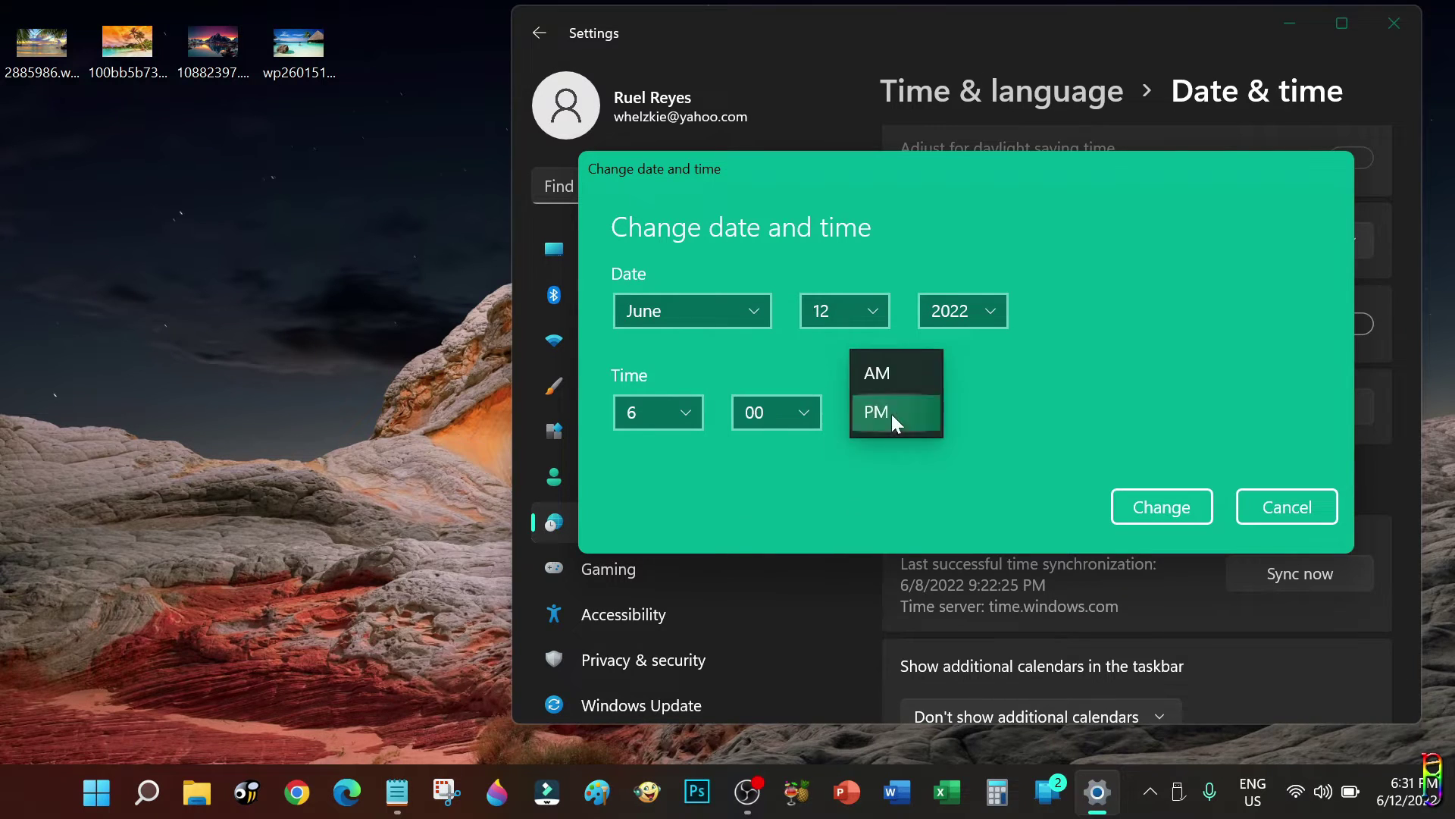
{"action": "left_click", "coordinate": [877, 376]}
{"action": "left_click", "coordinate": [1162, 507]}
{"action": "key", "text": "super+d"}
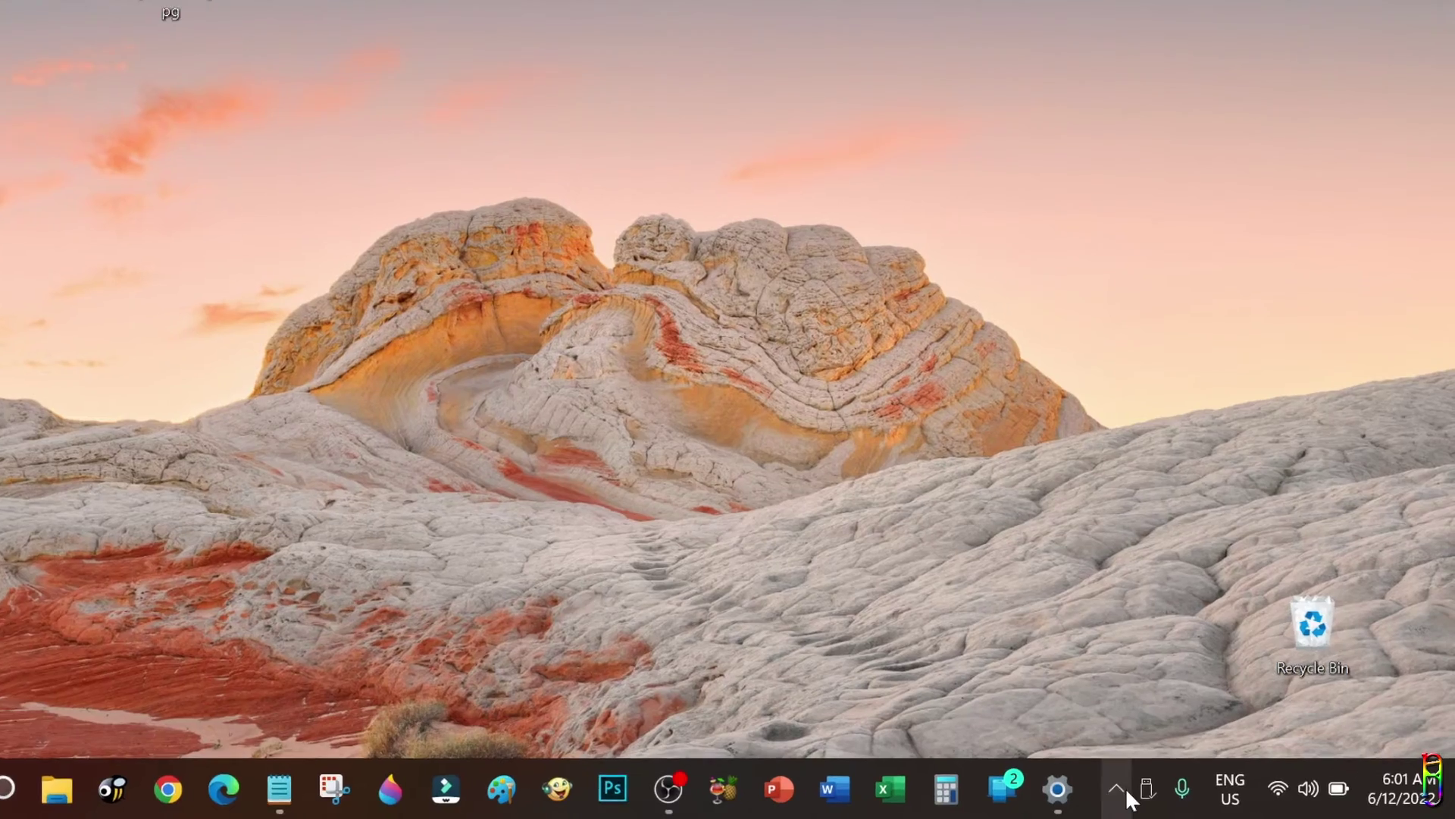
Step: From the tray icon's Select Theme window, apply Big Sur and close the window
{"action": "left_click", "coordinate": [1150, 791]}
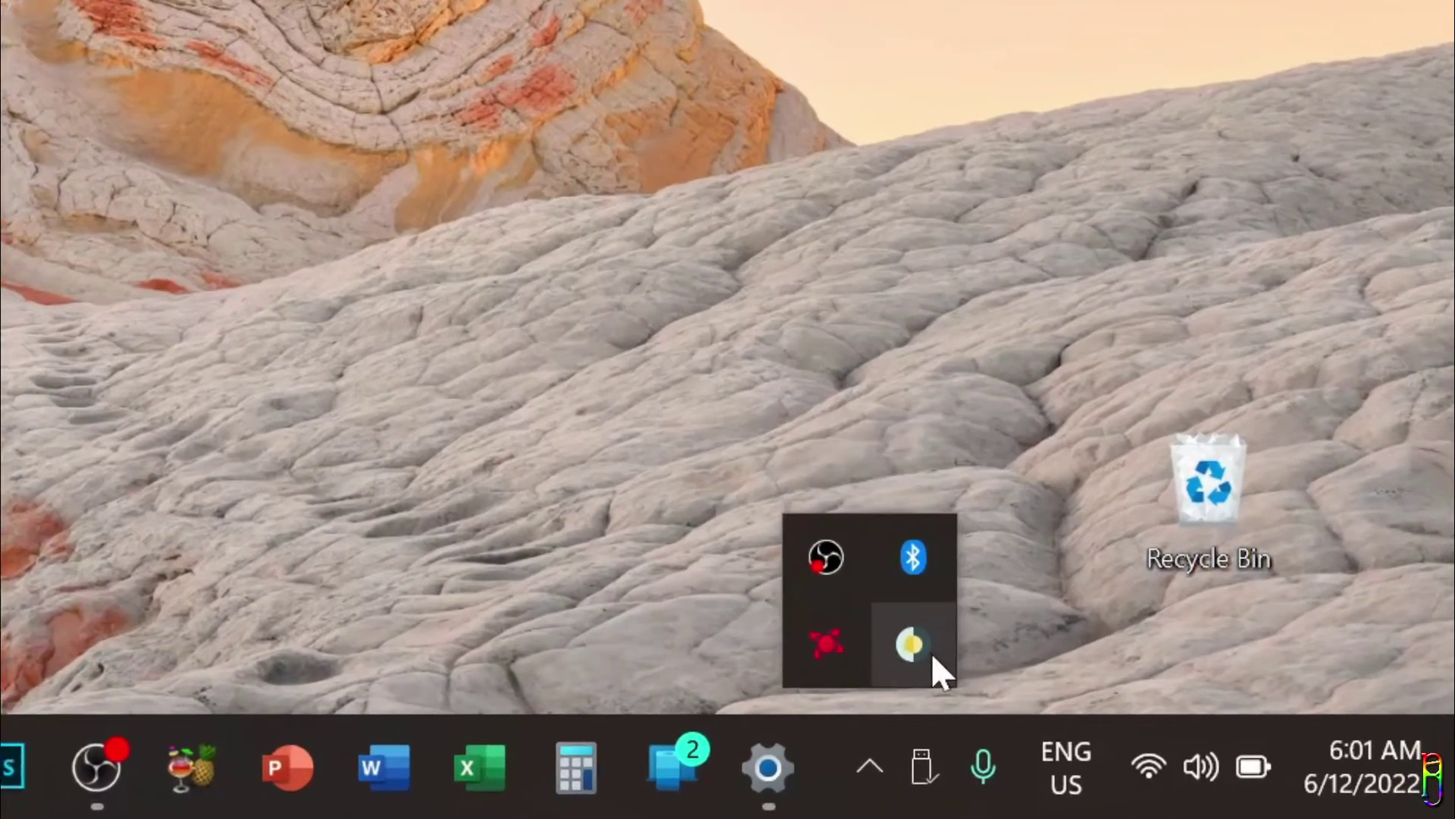
{"action": "right_click", "coordinate": [931, 652]}
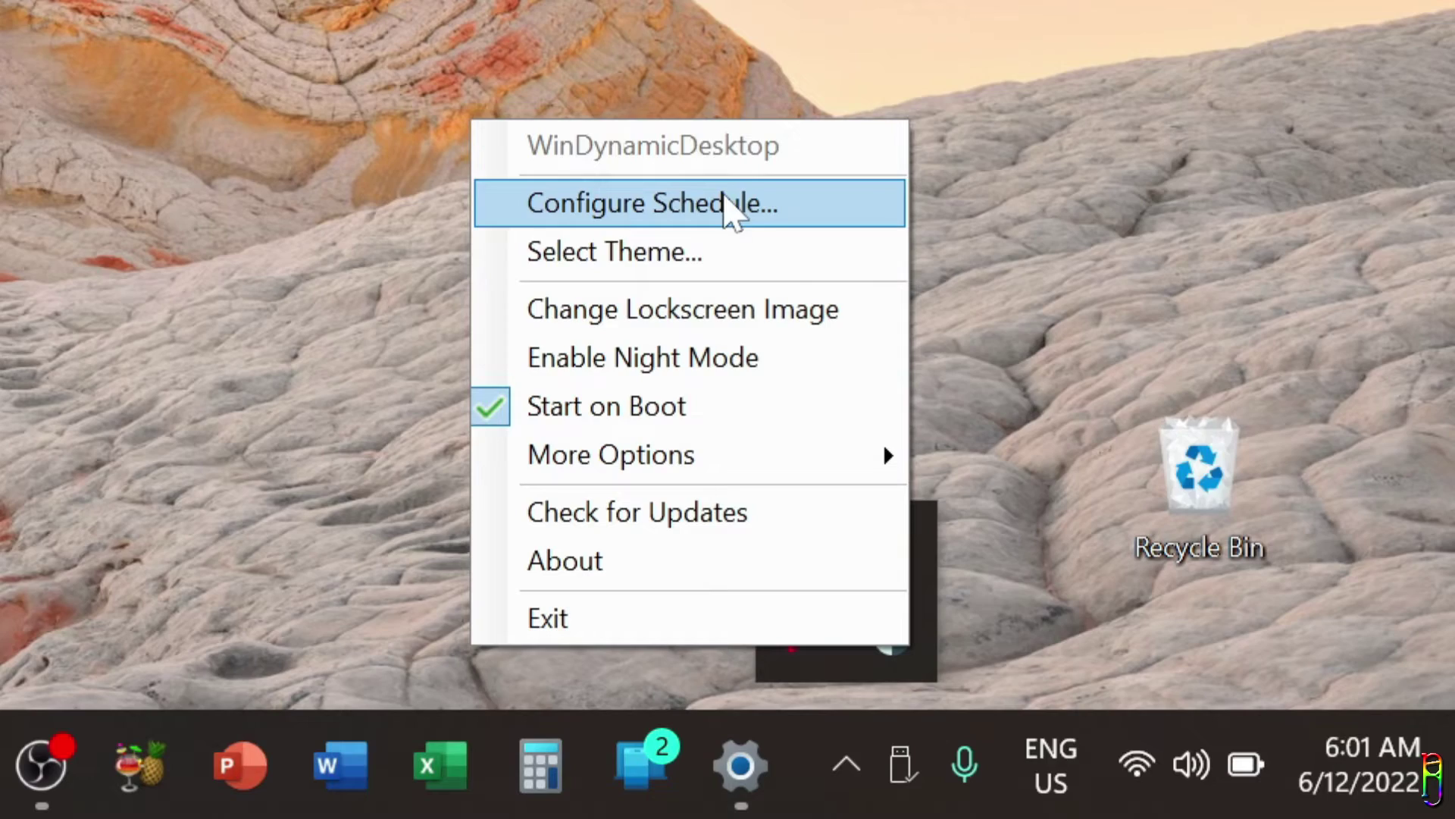
{"action": "left_click", "coordinate": [789, 258]}
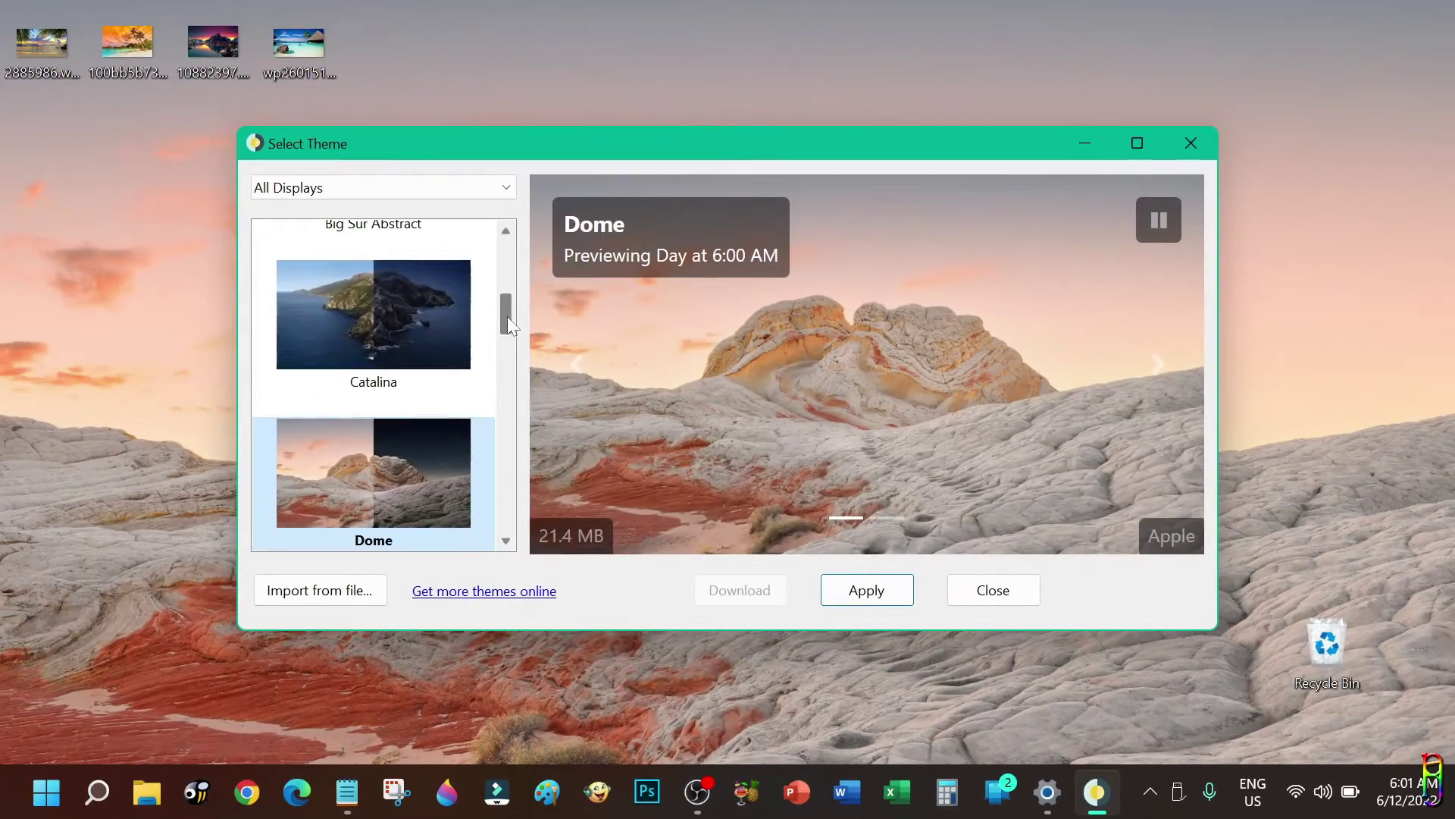
{"action": "left_click_drag", "start_coordinate": [507, 316], "coordinate": [512, 254]}
{"action": "left_click", "coordinate": [413, 449]}
{"action": "left_click", "coordinate": [867, 589]}
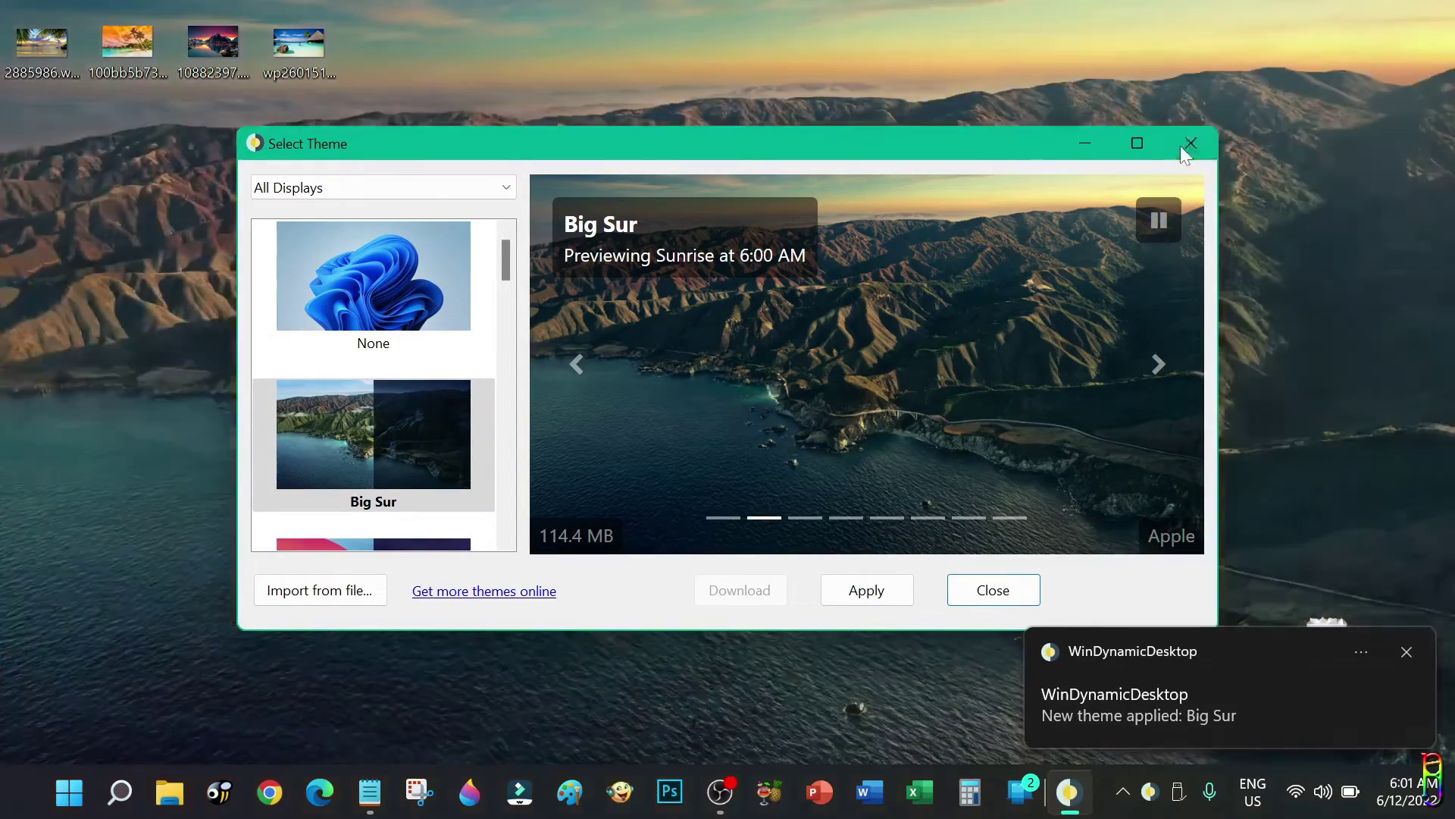
{"action": "left_click", "coordinate": [1182, 145]}
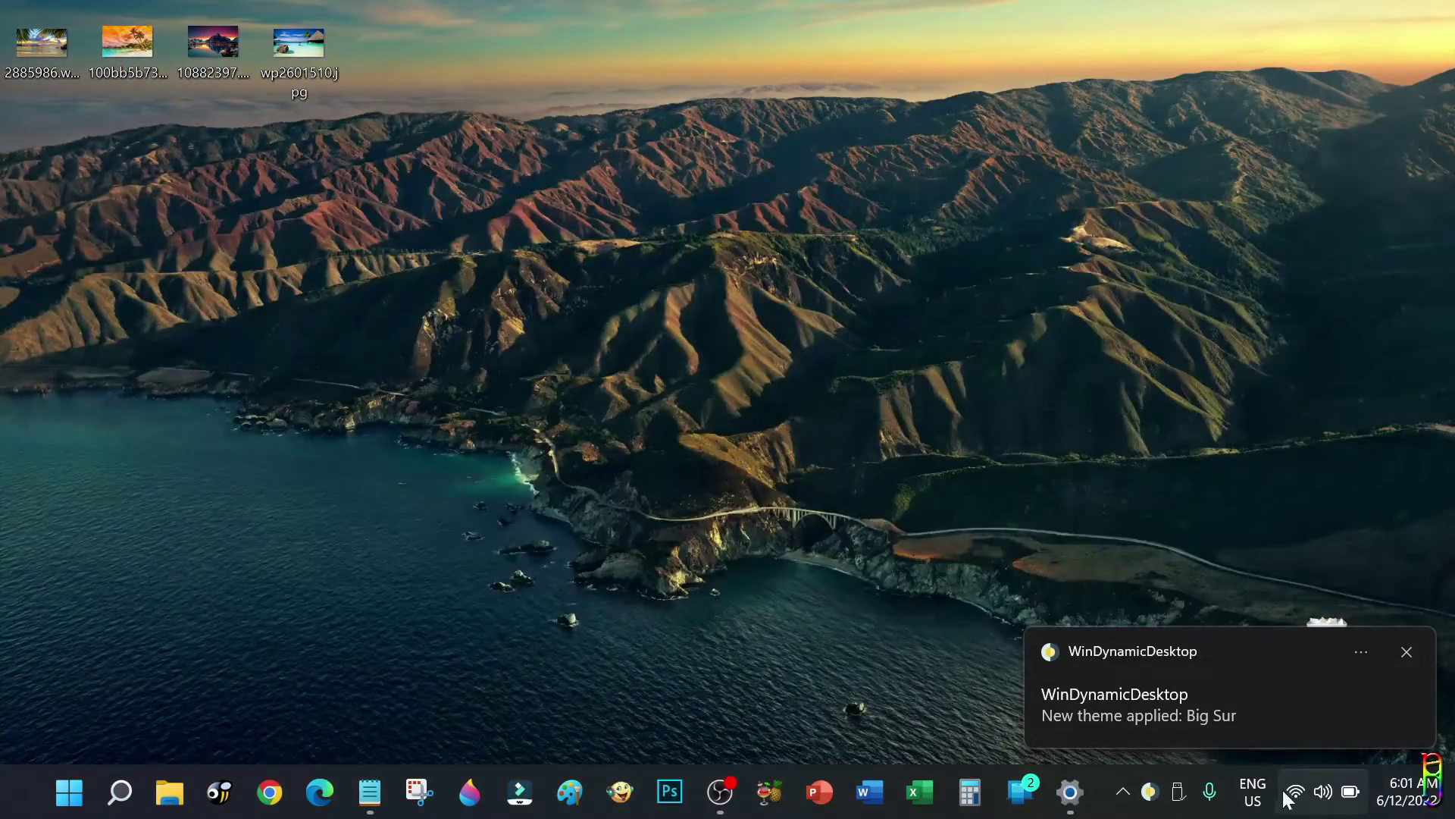
Step: Switch the clock from AM to PM to preview Big Sur's evening image
{"action": "left_click", "coordinate": [1407, 651]}
{"action": "right_click", "coordinate": [1408, 792]}
{"action": "left_click", "coordinate": [1365, 692]}
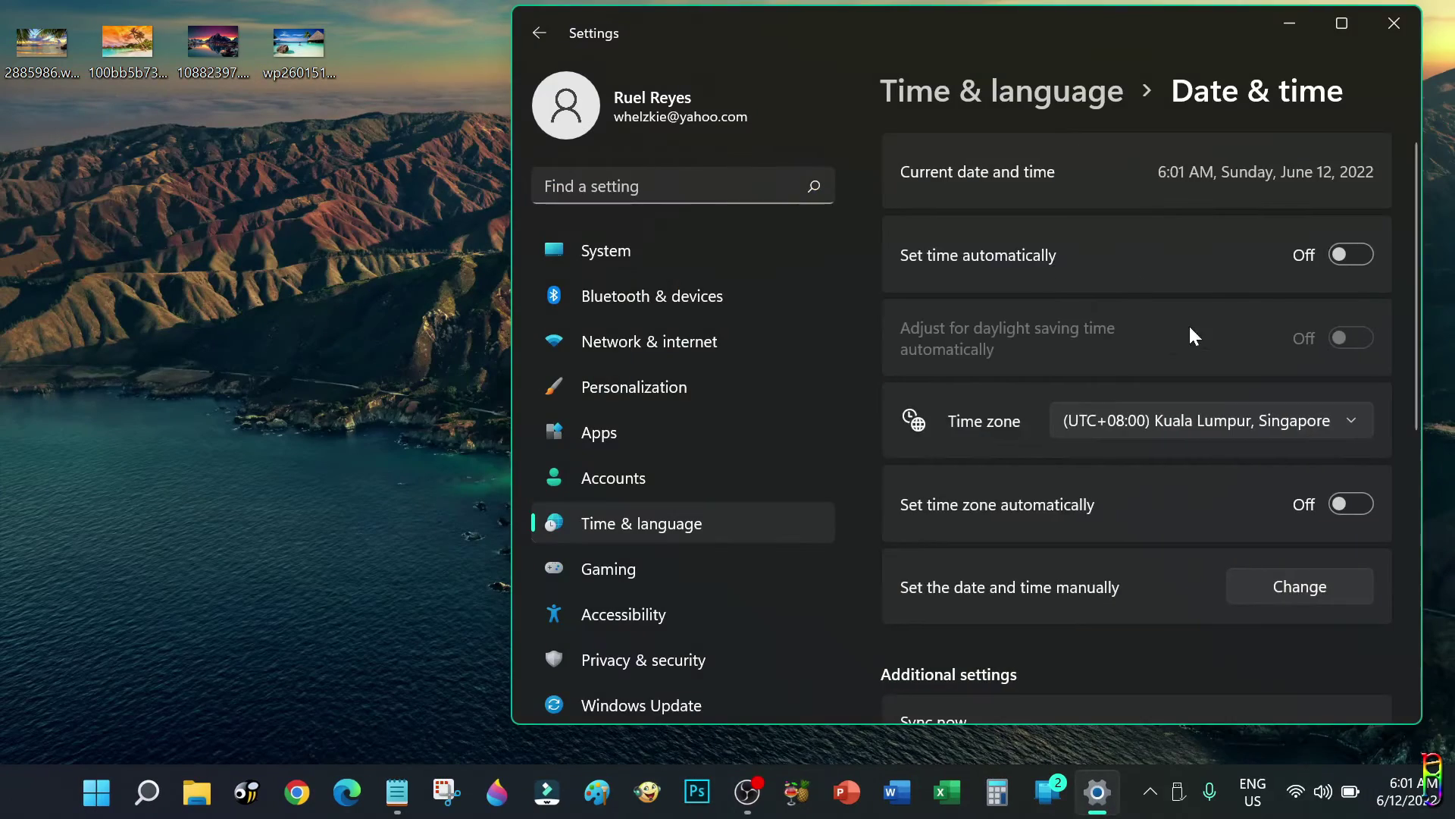
{"action": "left_click", "coordinate": [1300, 586]}
{"action": "left_click", "coordinate": [906, 410]}
{"action": "left_click", "coordinate": [872, 464]}
{"action": "left_click", "coordinate": [1159, 505]}
{"action": "left_click", "coordinate": [1290, 23]}
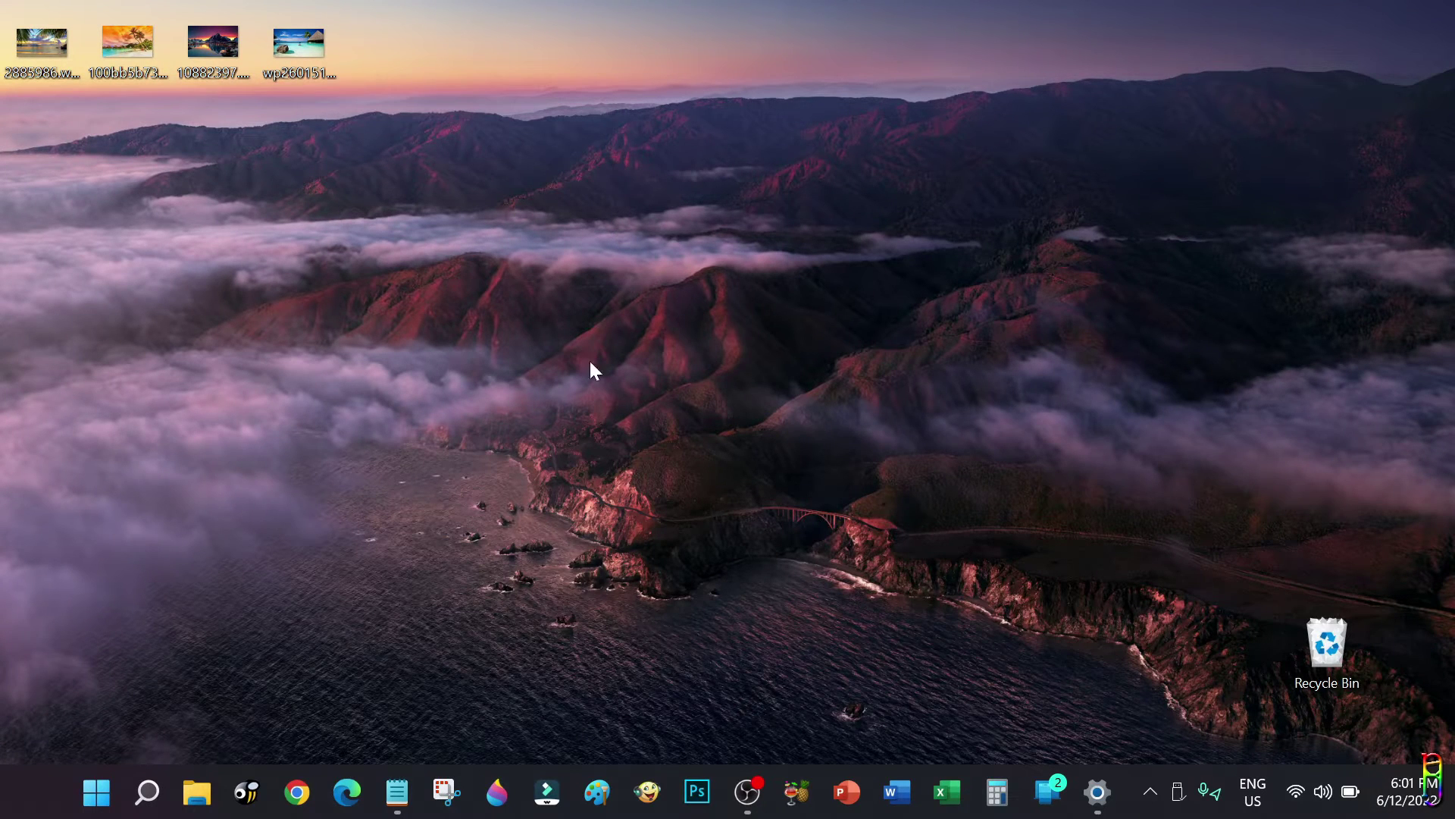
Step: Turn Set time automatically back on and close Settings
{"action": "left_click", "coordinate": [1413, 807]}
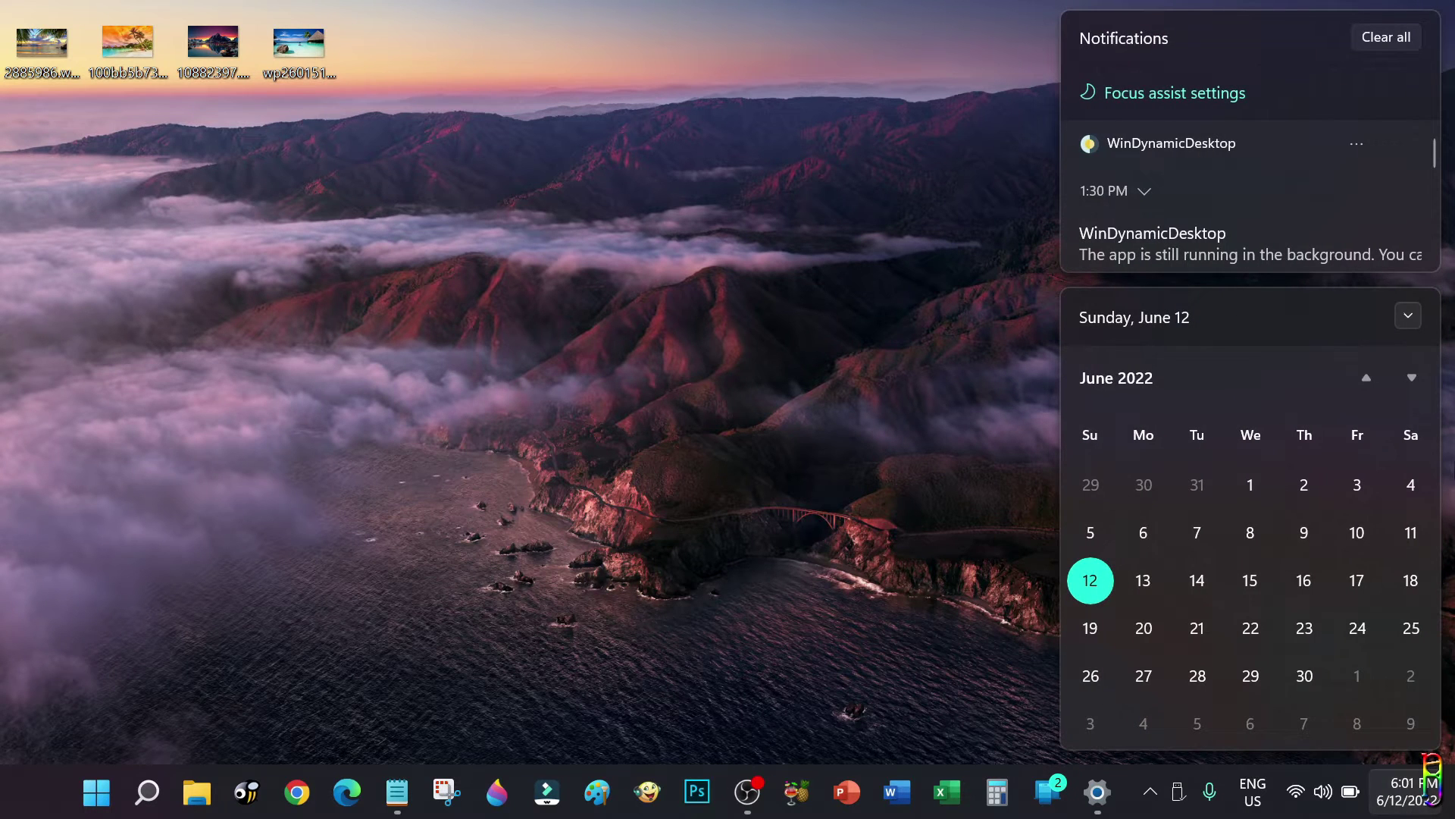
{"action": "left_click", "coordinate": [783, 364]}
{"action": "right_click", "coordinate": [1403, 792]}
{"action": "left_click", "coordinate": [1394, 696]}
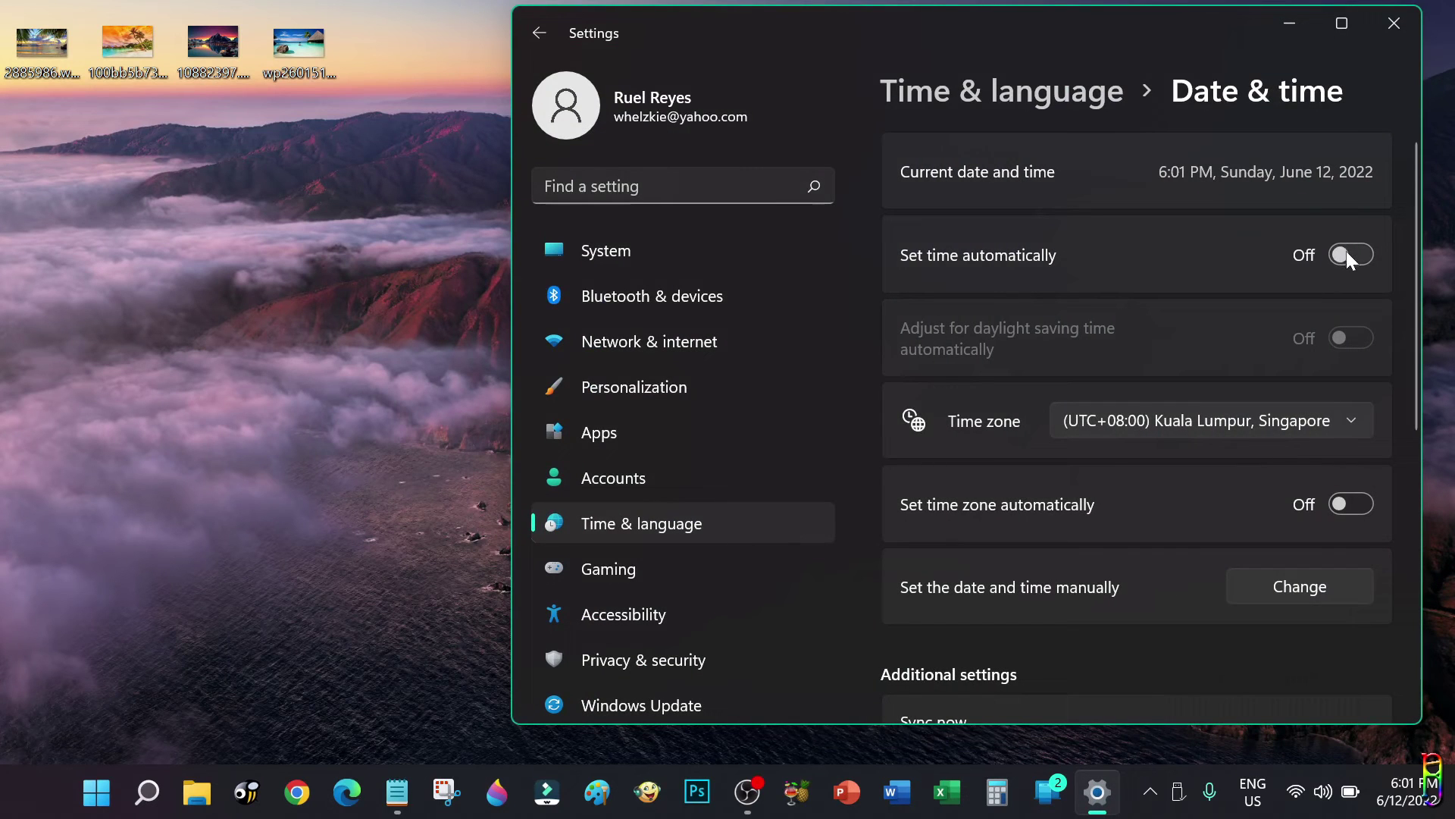
{"action": "left_click", "coordinate": [1348, 254]}
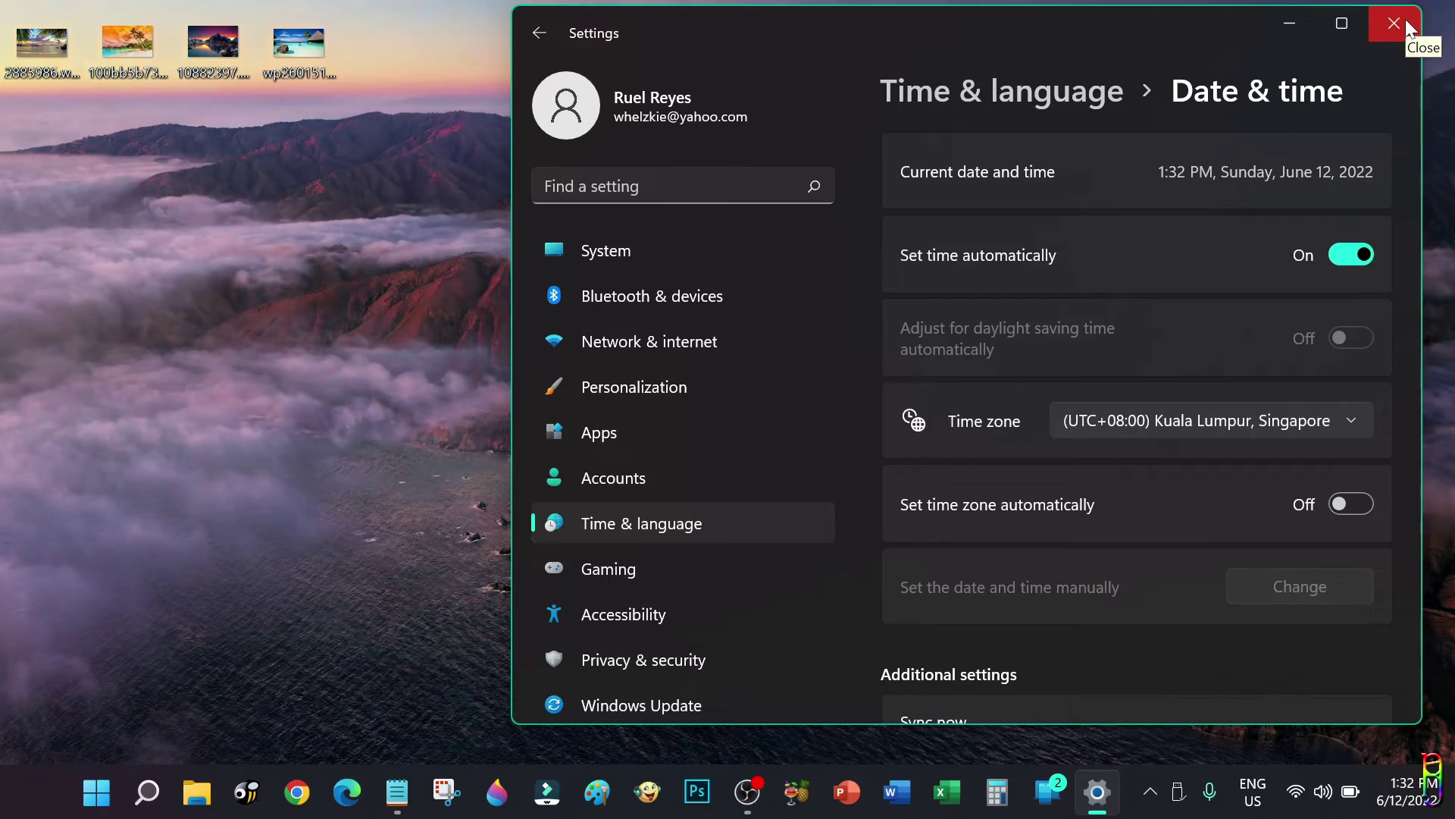
{"action": "left_click", "coordinate": [1404, 23]}
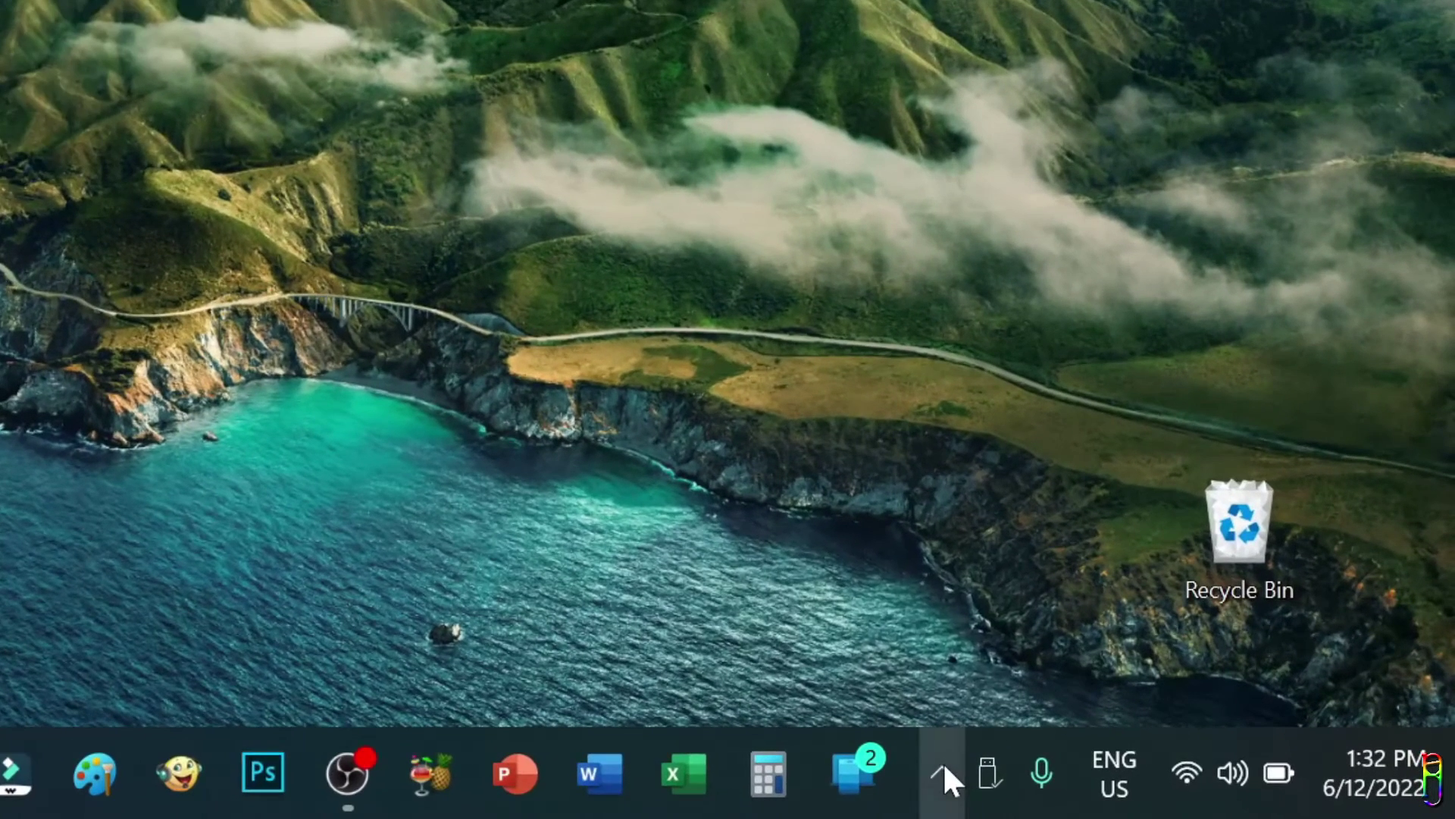
Step: Enable Night Mode from the WinDynamicDesktop tray menu
{"action": "left_click", "coordinate": [1020, 781]}
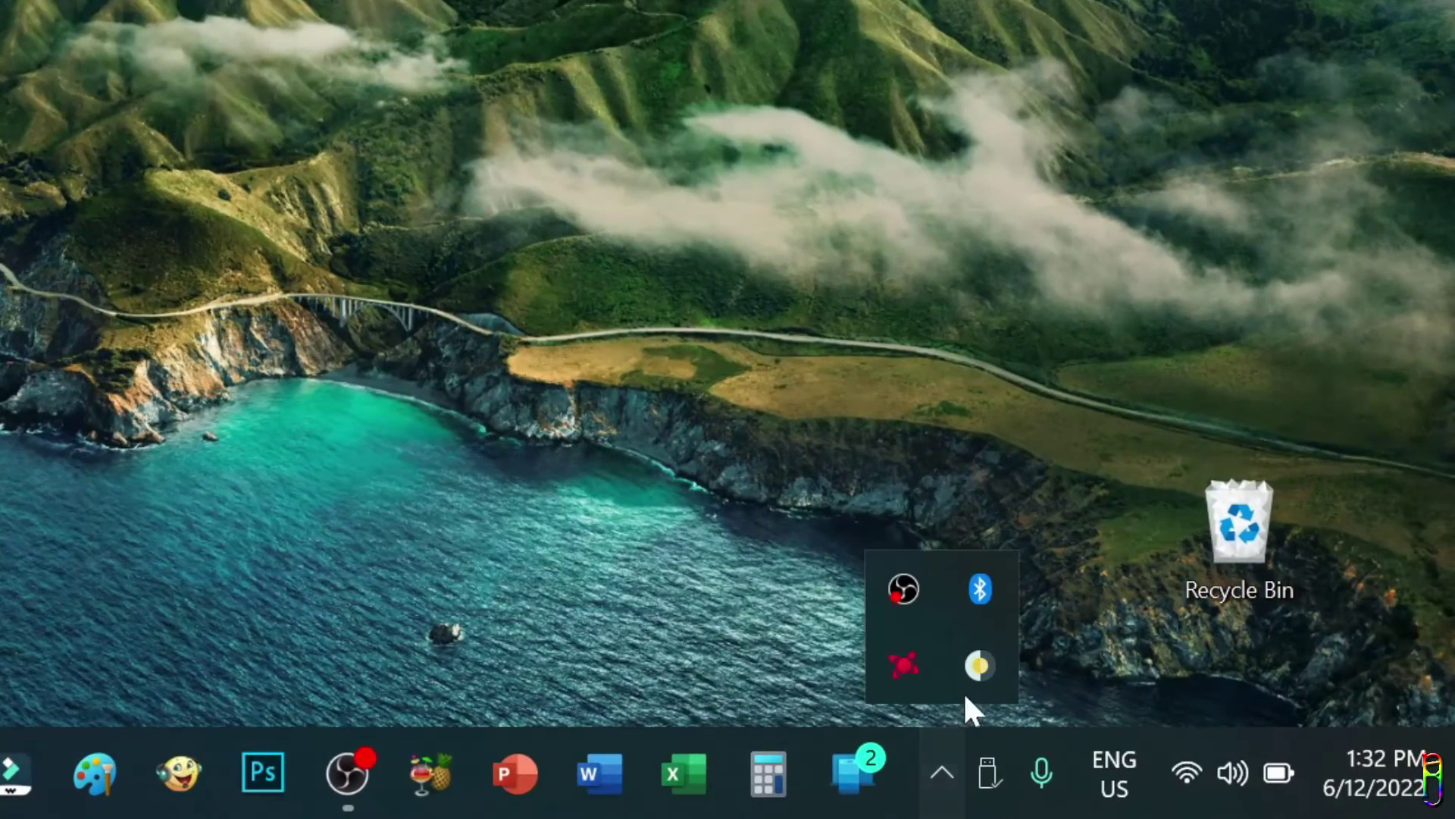
{"action": "right_click", "coordinate": [1050, 691]}
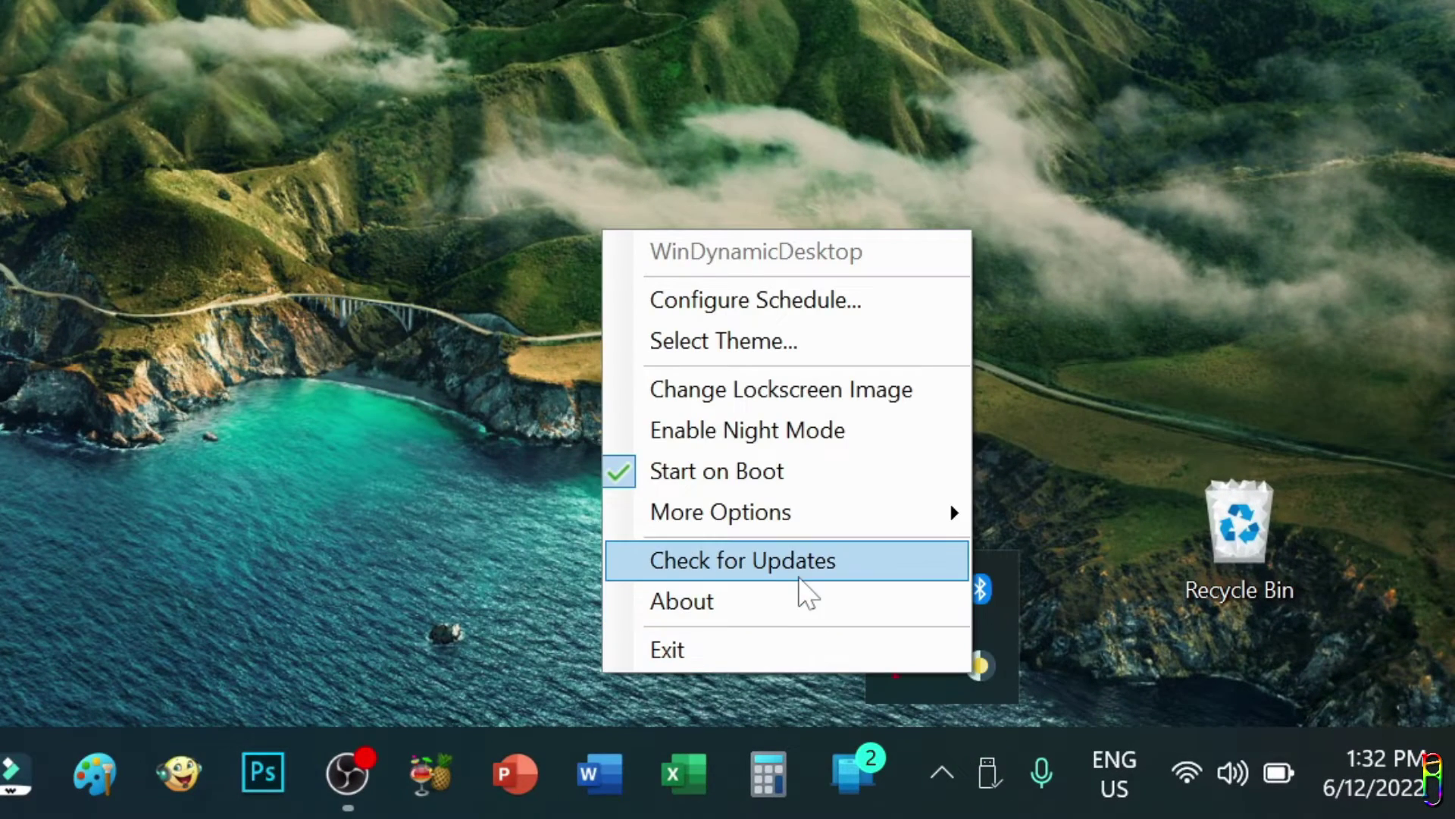
{"action": "mouse_move", "coordinate": [792, 519]}
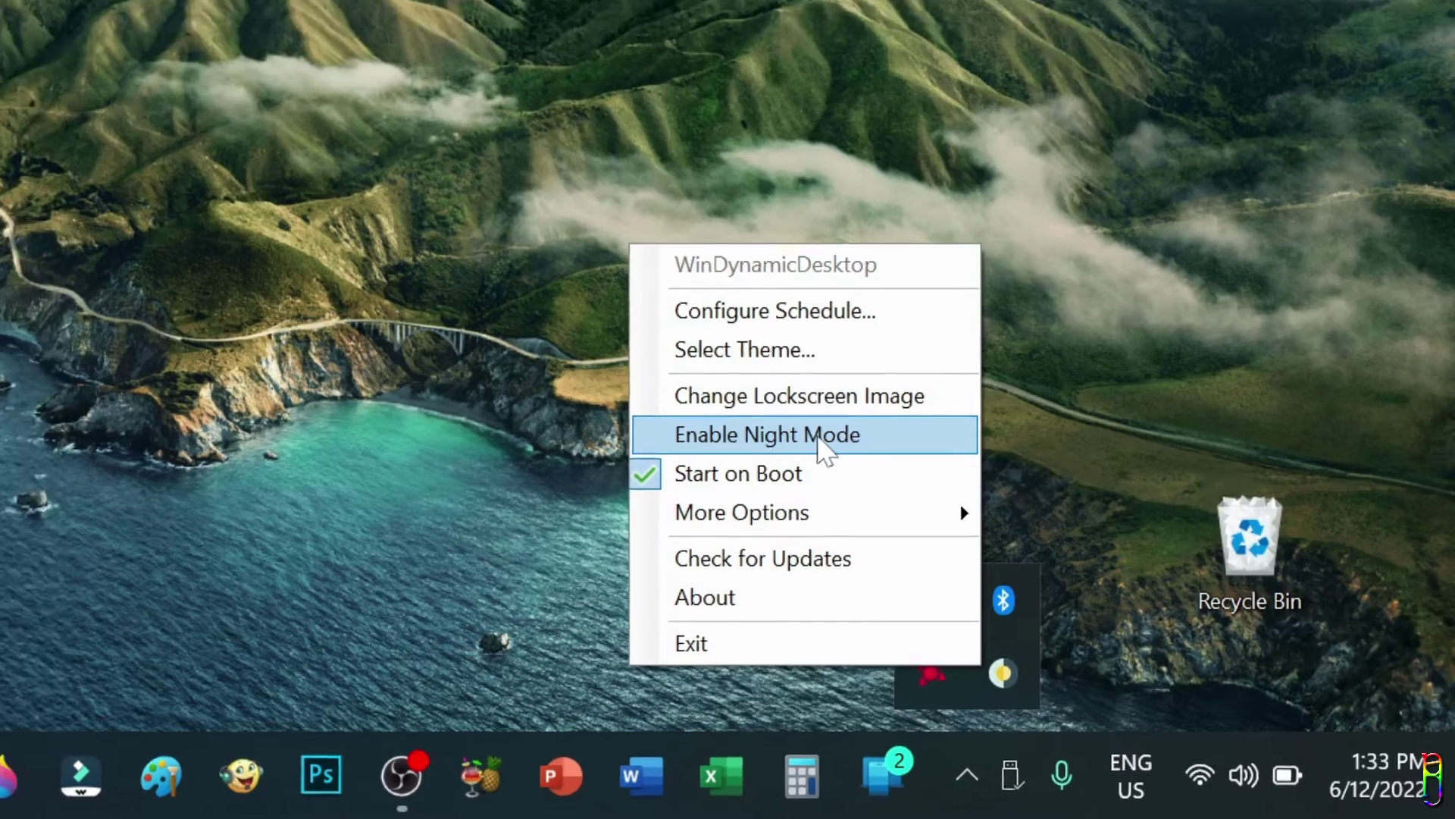
{"action": "left_click", "coordinate": [788, 421]}
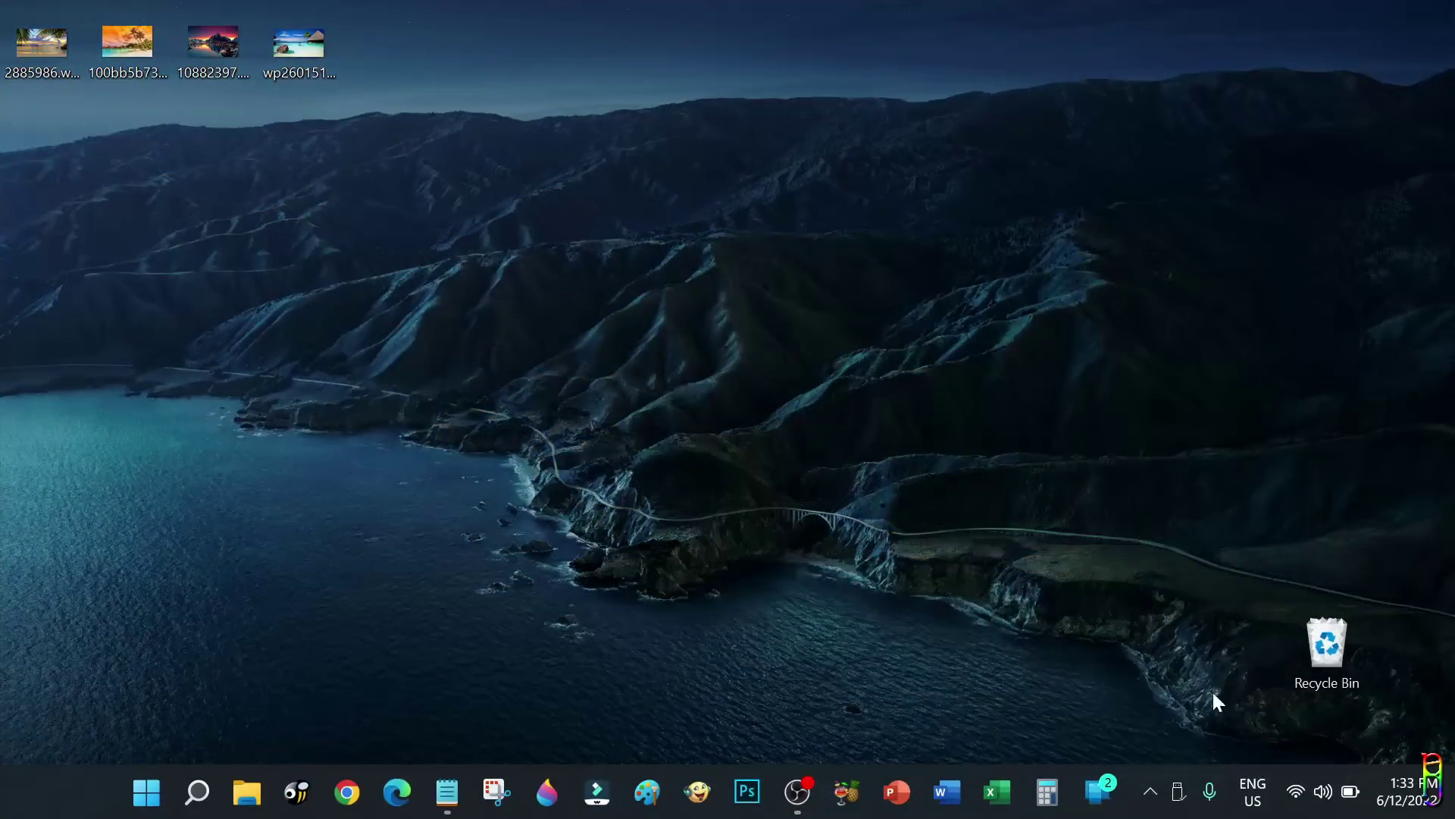
Step: Turn Night Mode back off from the tray menu
{"action": "left_click", "coordinate": [1150, 791]}
{"action": "right_click", "coordinate": [1171, 726]}
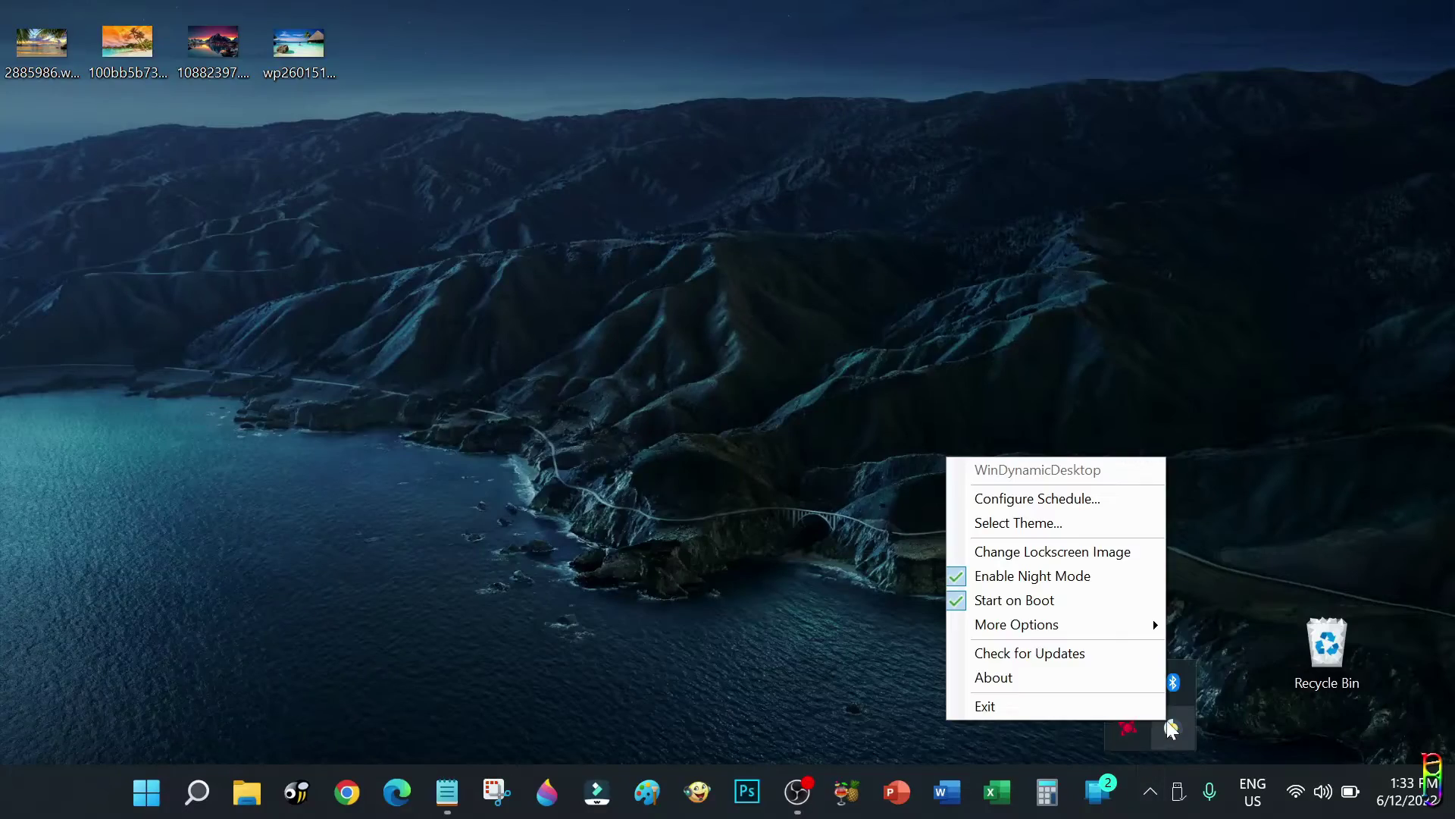
{"action": "left_click", "coordinate": [1020, 576]}
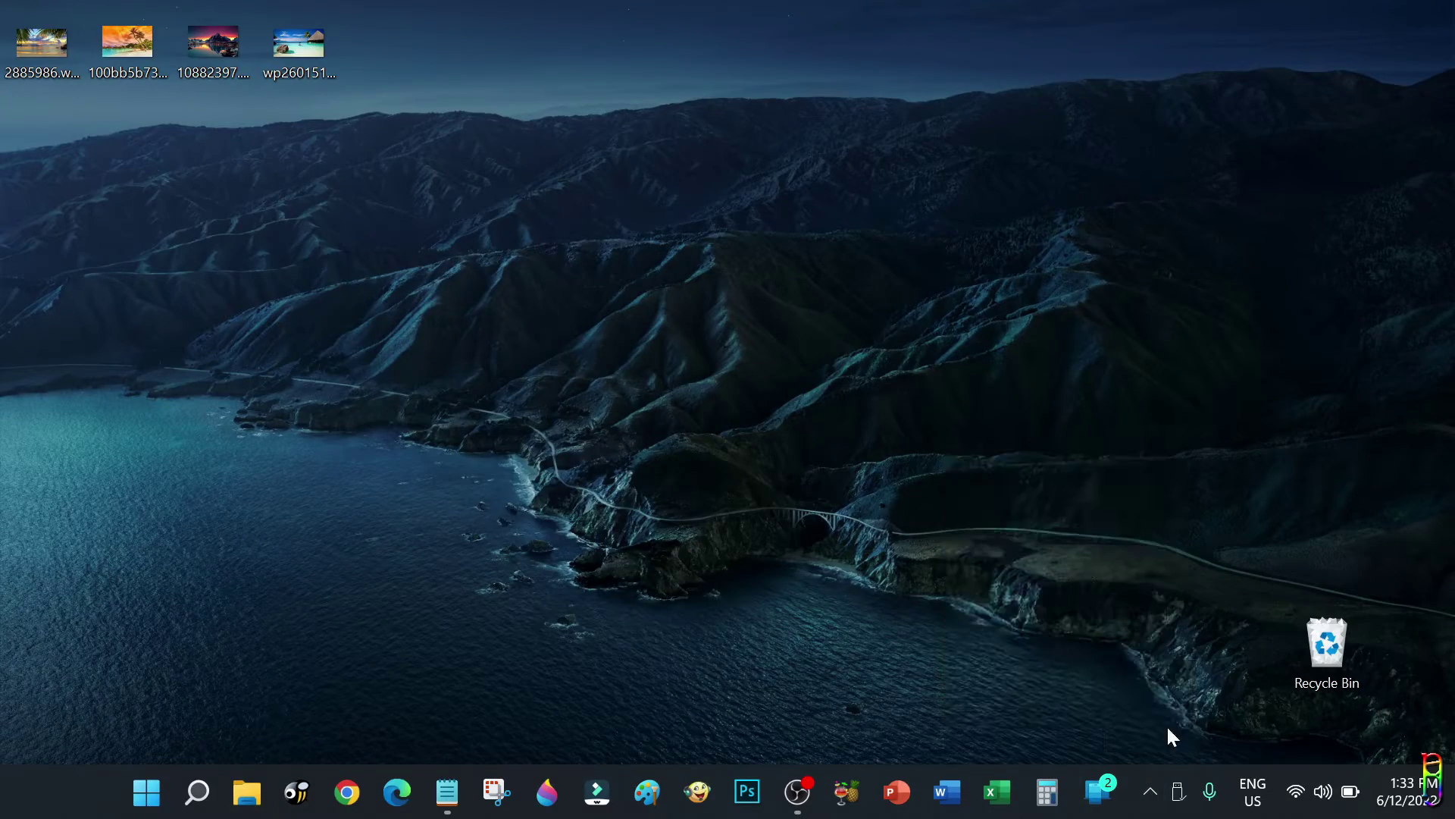
Step: Open Configure Schedule from the tray menu and close it unchanged
{"action": "left_click", "coordinate": [1150, 791]}
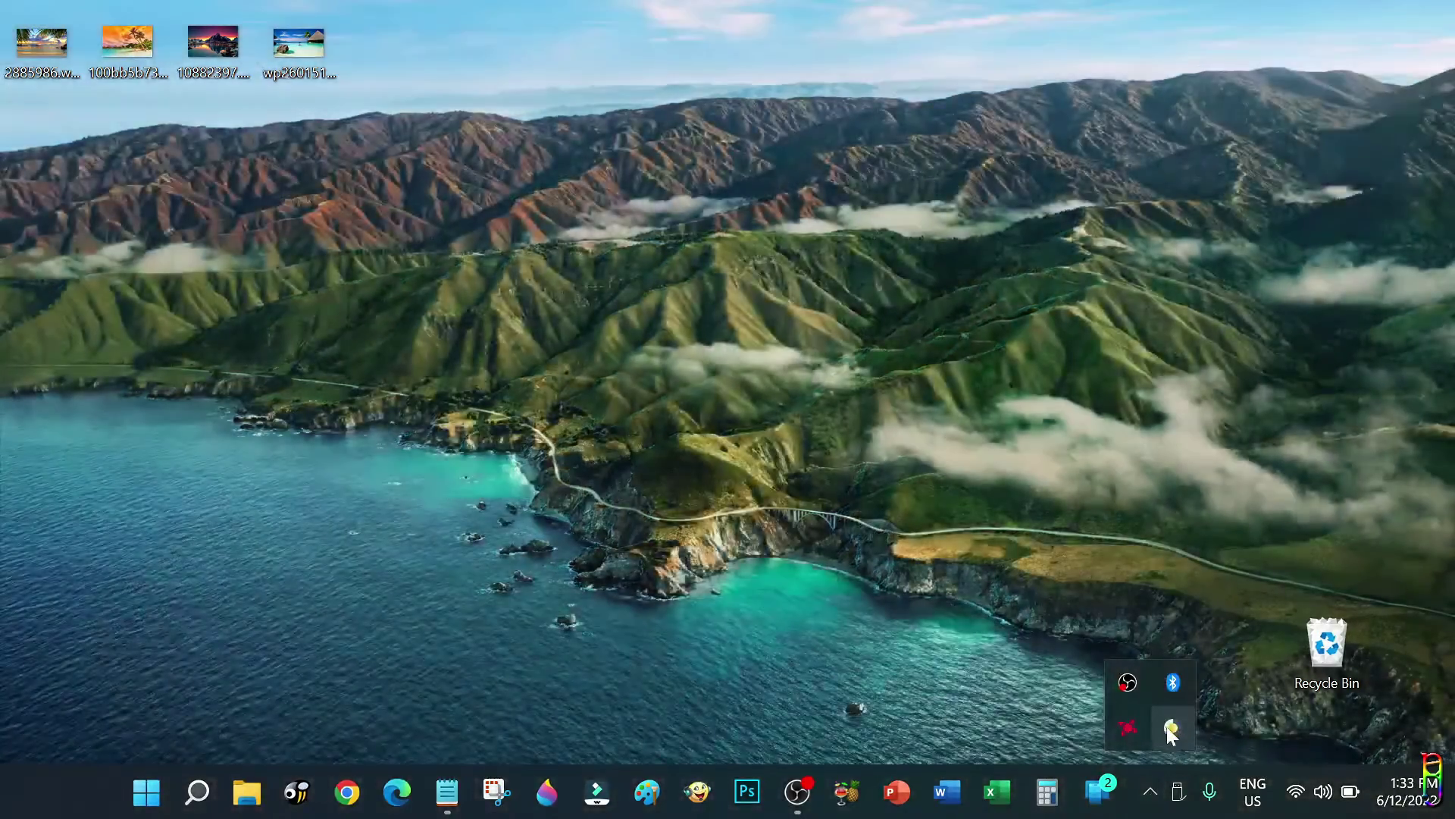
{"action": "right_click", "coordinate": [1171, 729]}
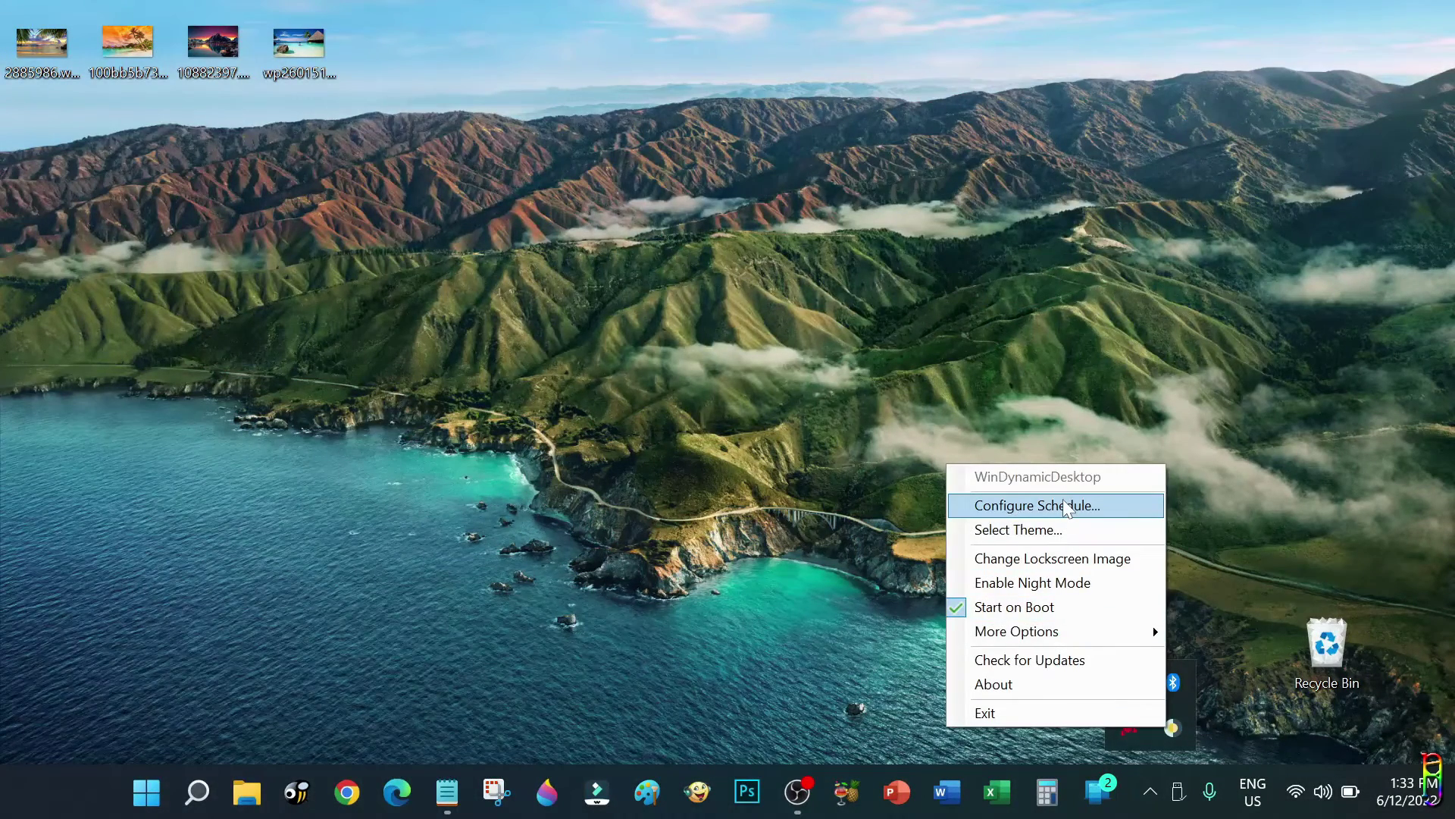
{"action": "left_click", "coordinate": [1063, 505]}
{"action": "left_click", "coordinate": [861, 568]}
Step: Open the Select Theme window previewing Big Sur and move it aside
{"action": "right_click", "coordinate": [1167, 729]}
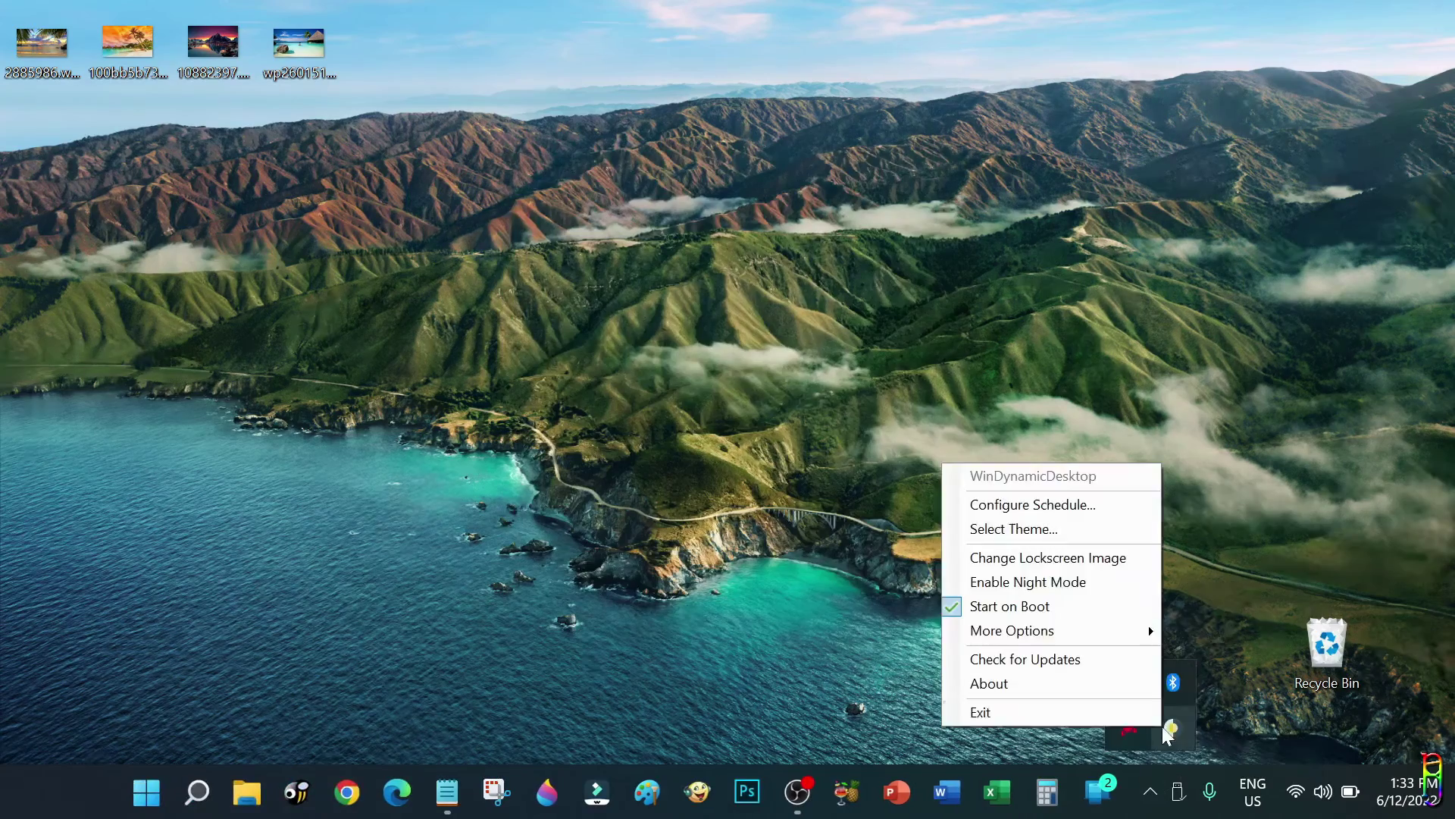
{"action": "left_click", "coordinate": [1016, 529]}
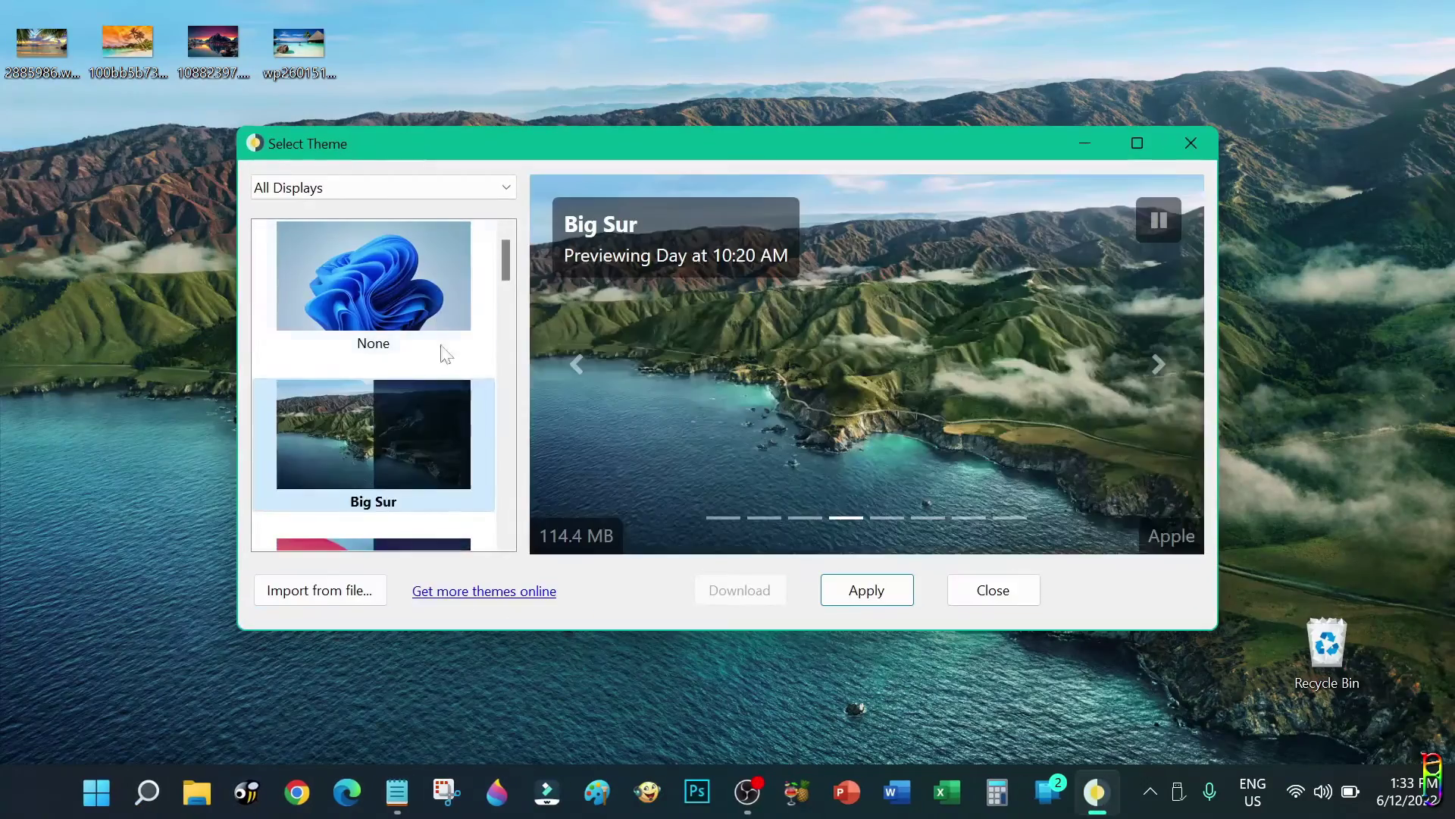
{"action": "left_click_drag", "start_coordinate": [508, 264], "coordinate": [1180, 471]}
{"action": "left_click", "coordinate": [297, 793]}
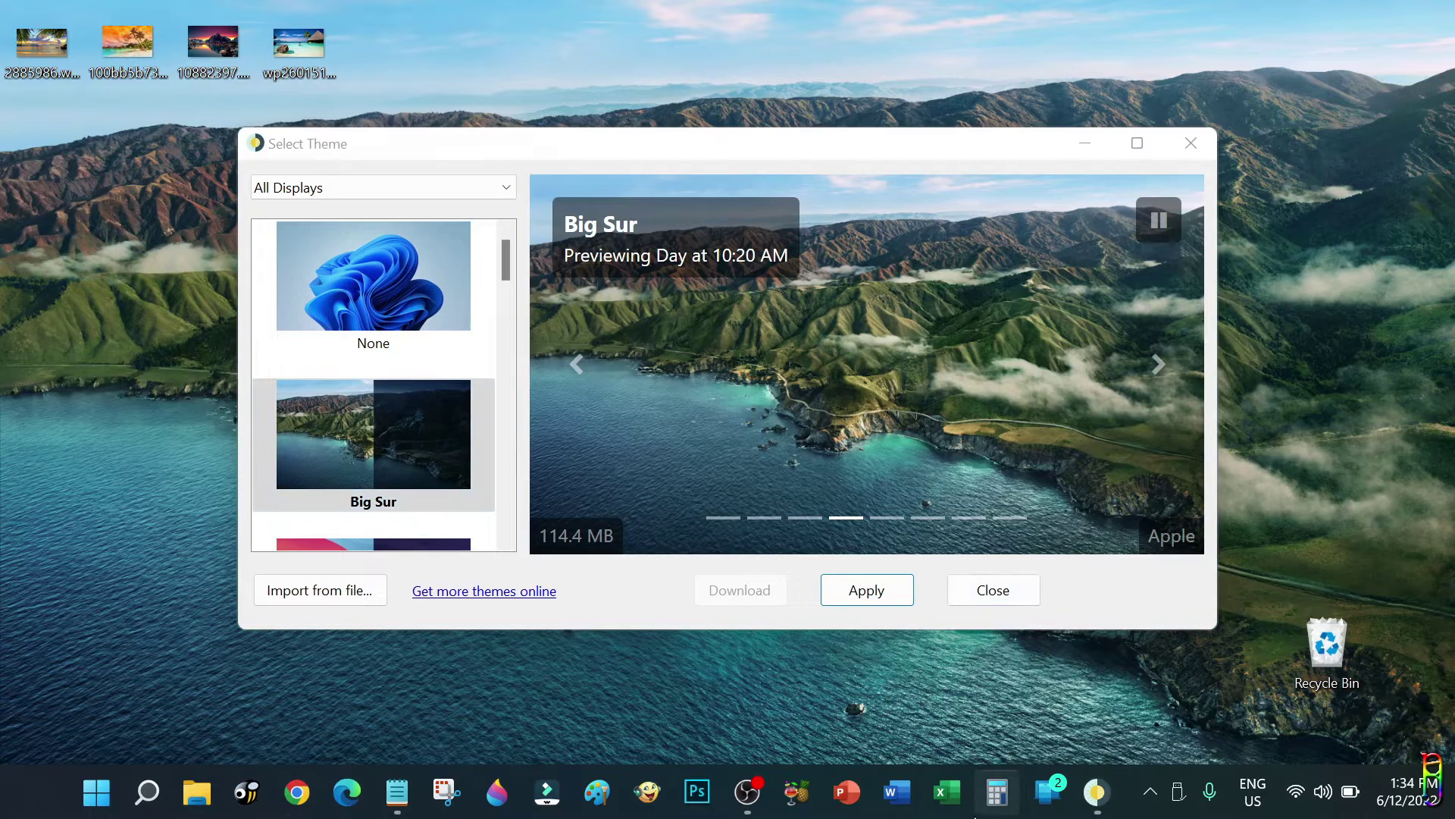
Step: Load ddw-theme-creator.vercel.app and open its 'Create theme from set of images' page
{"action": "type", "text": "https://ddw-theme-creator.vercel.app/"}
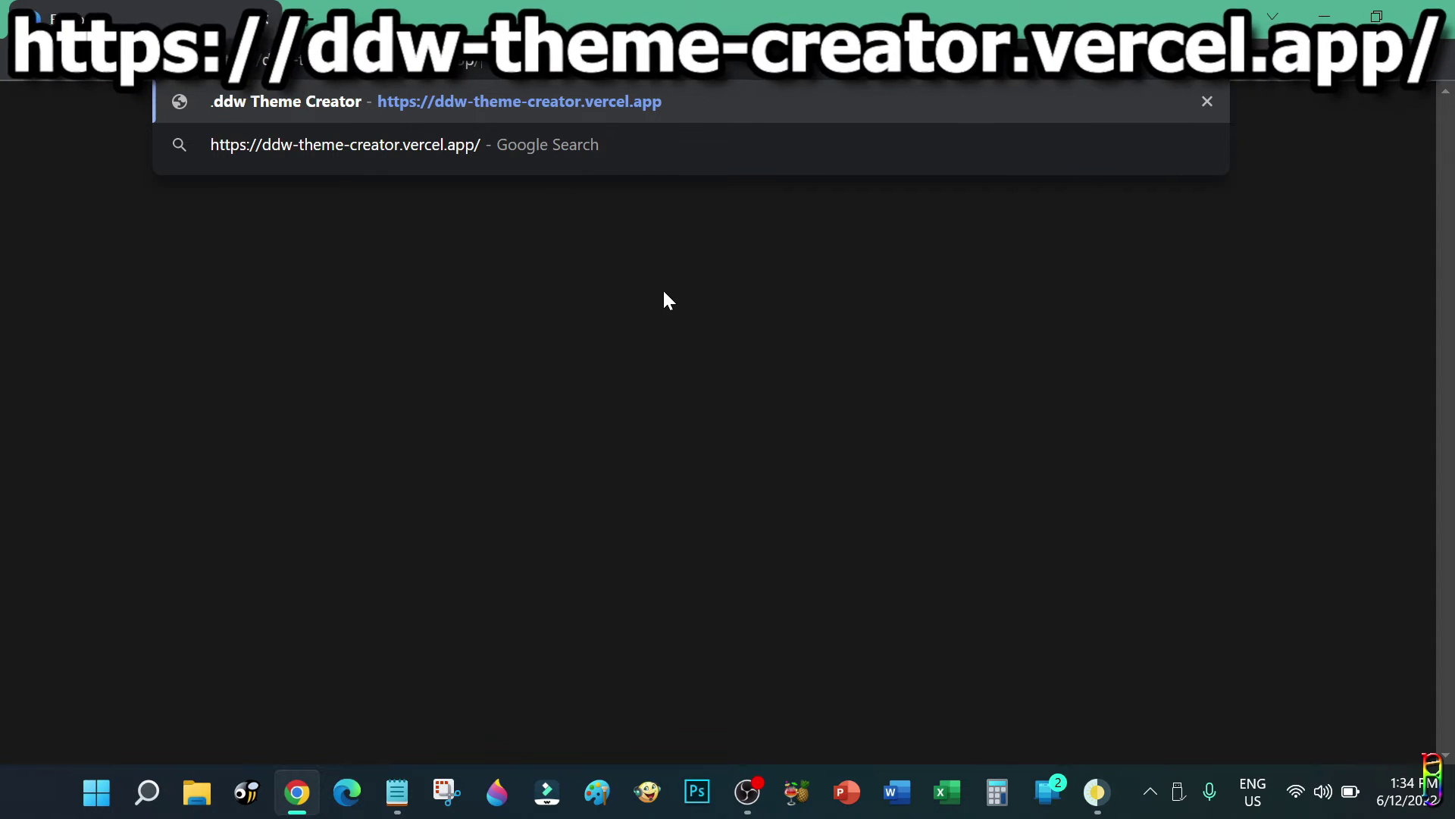
{"action": "key", "text": "Return"}
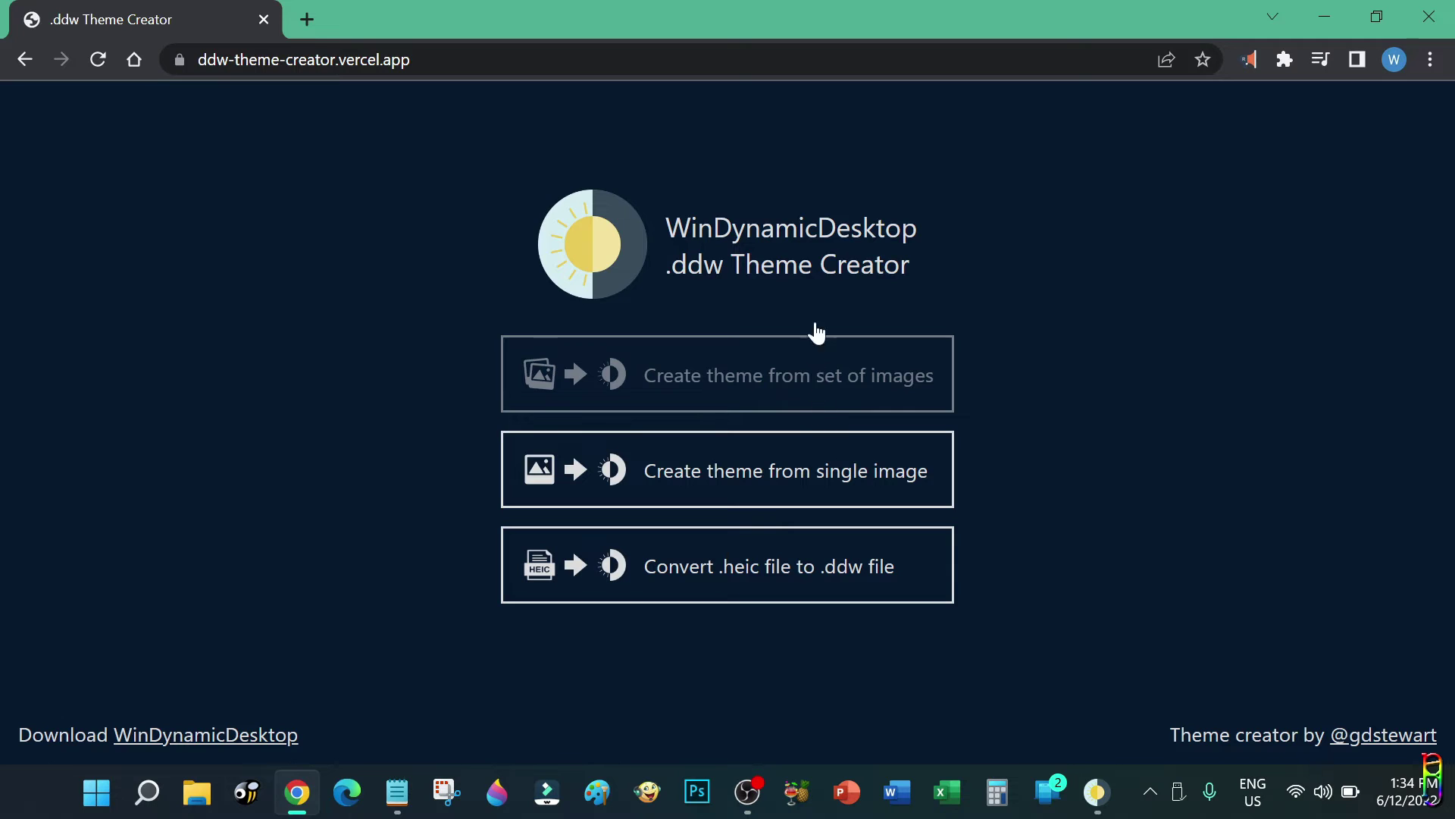
{"action": "left_click", "coordinate": [792, 379]}
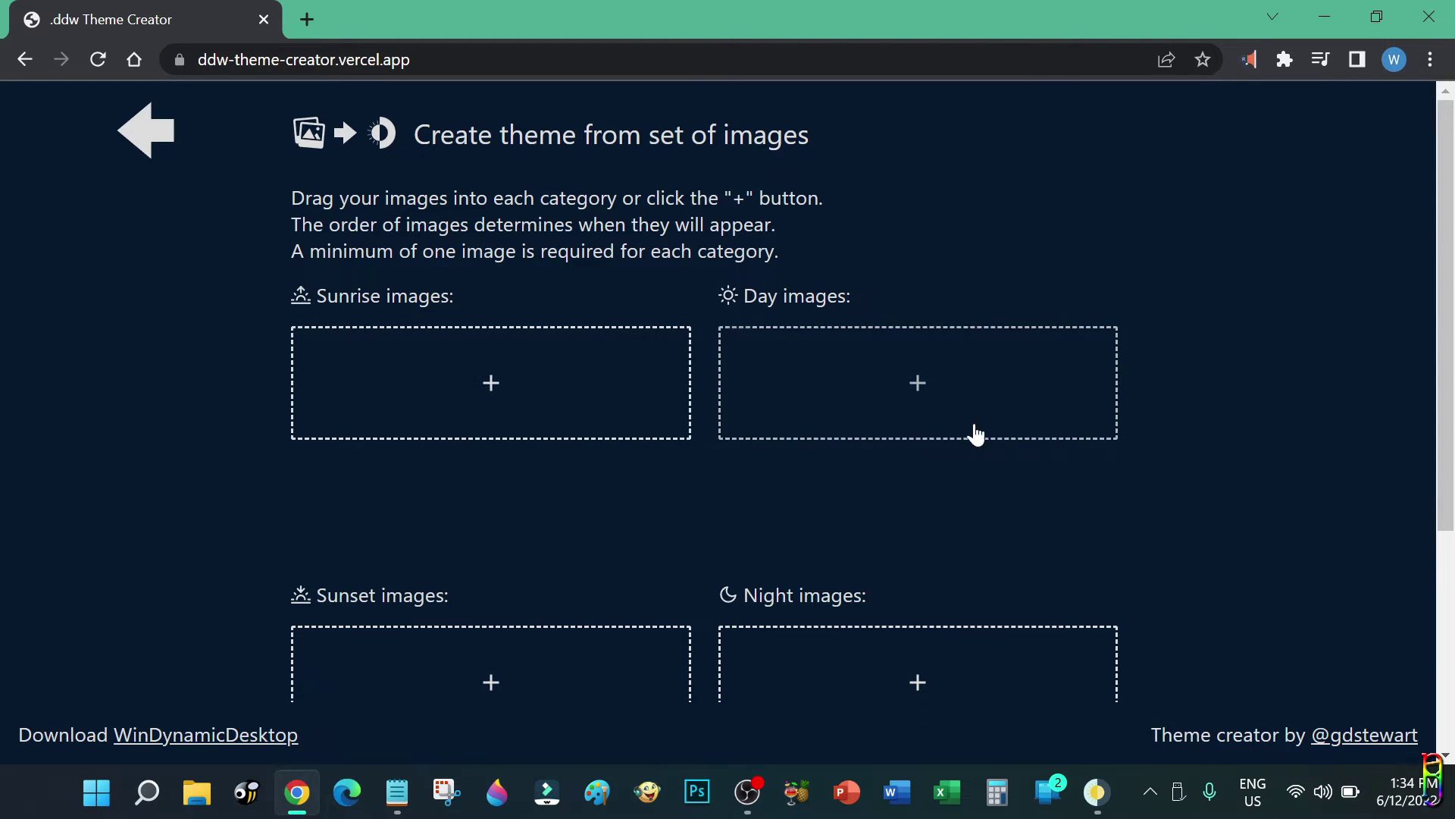
{"action": "scroll", "coordinate": [1114, 432], "scroll_direction": "down", "scroll_amount": 5}
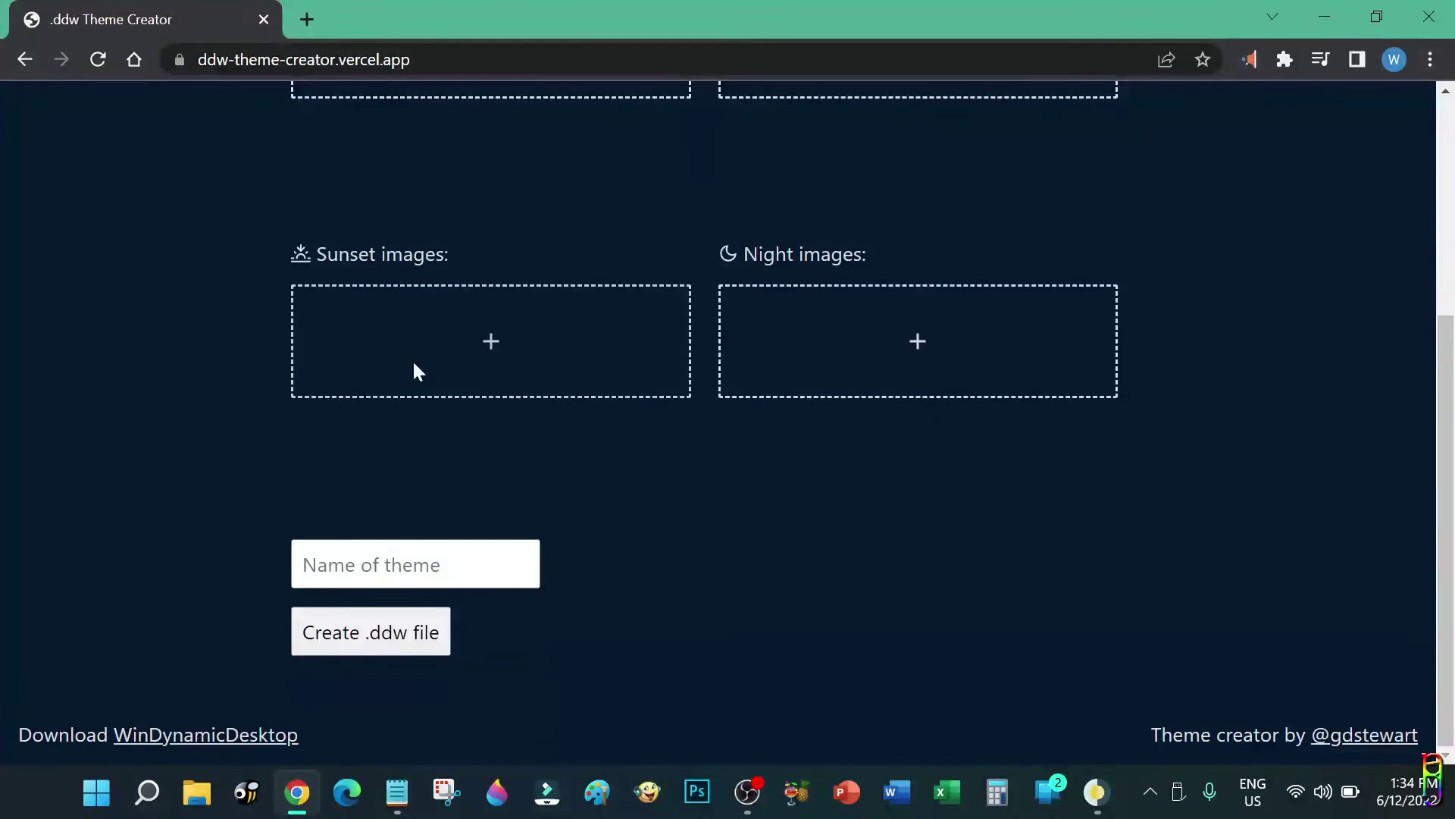
{"action": "scroll", "coordinate": [998, 579], "scroll_direction": "up", "scroll_amount": 3}
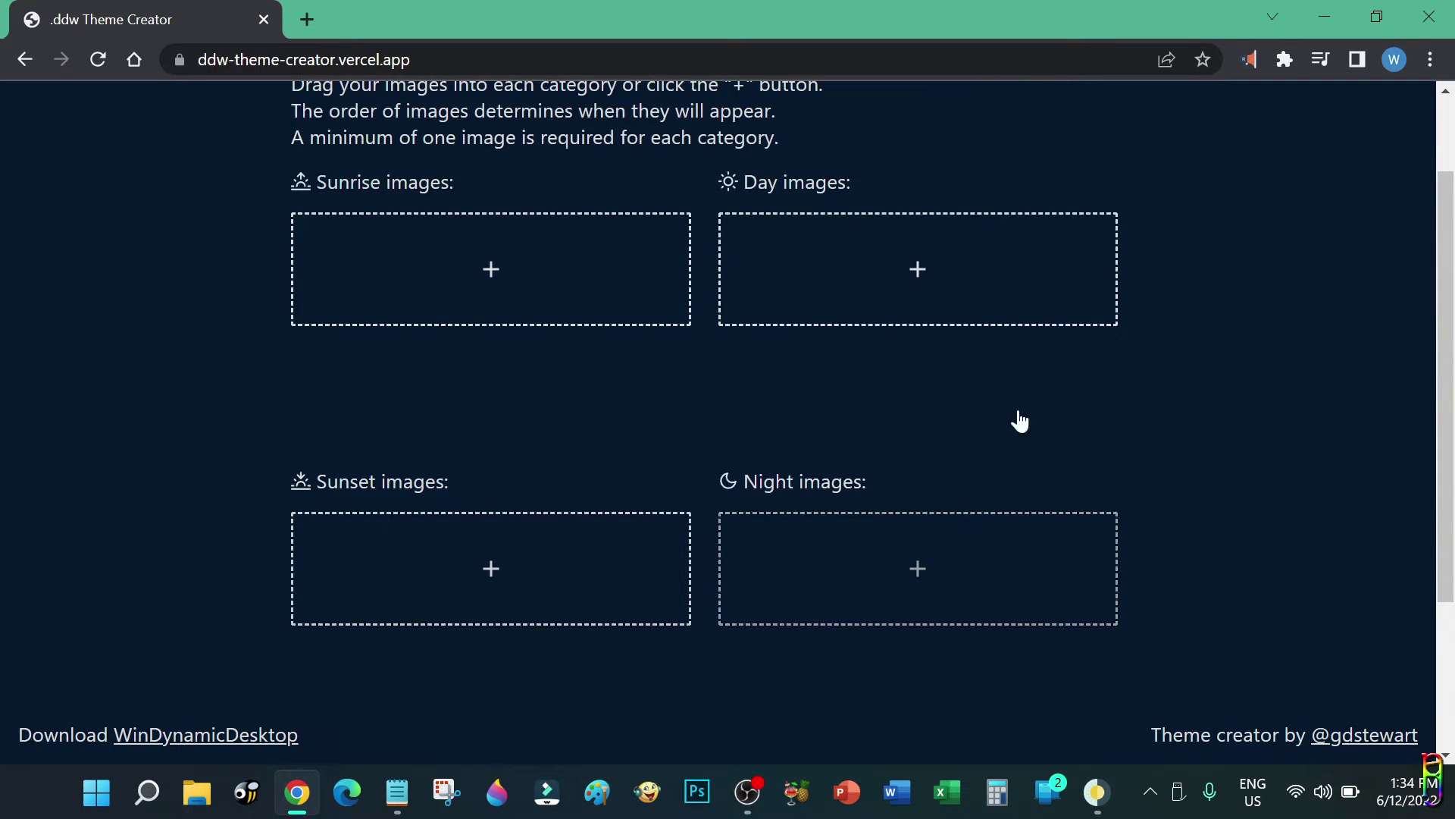
{"action": "scroll", "coordinate": [946, 473], "scroll_direction": "up", "scroll_amount": 2}
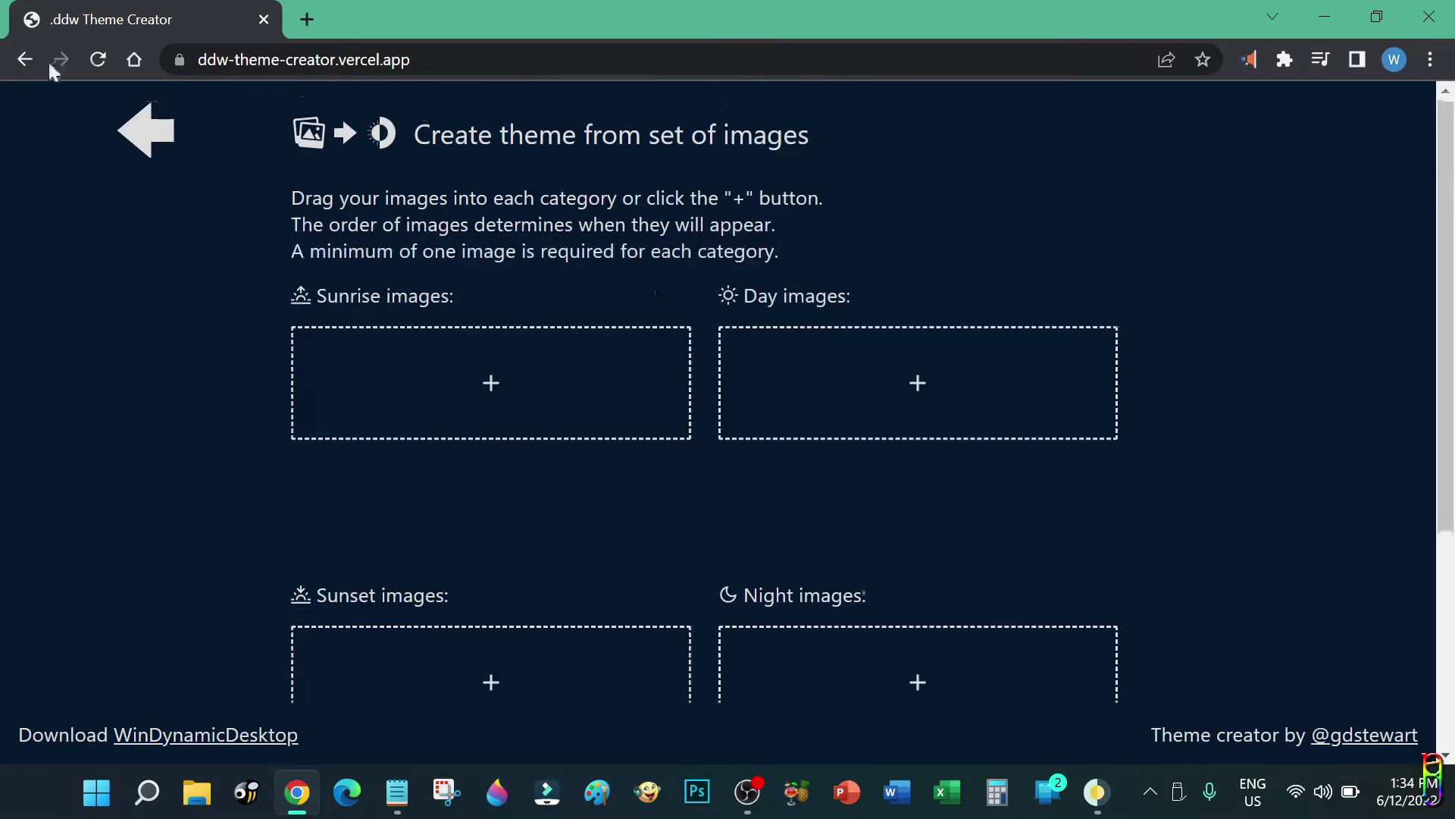
Step: Start a single-image theme and browse the Desktop images in File Explorer for a wallpaper
{"action": "left_click", "coordinate": [145, 130]}
{"action": "left_click", "coordinate": [657, 481]}
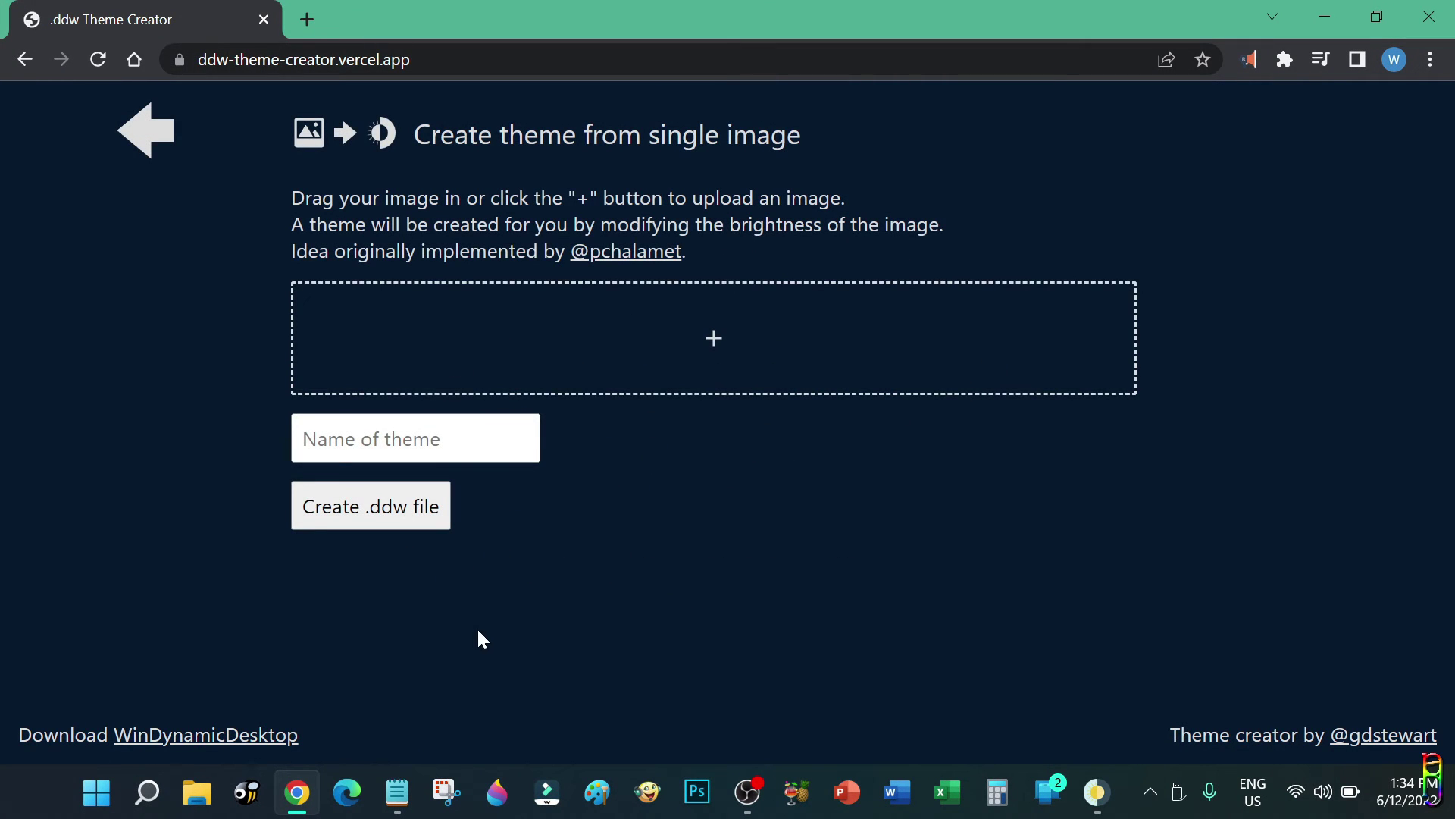
{"action": "left_click", "coordinate": [198, 804]}
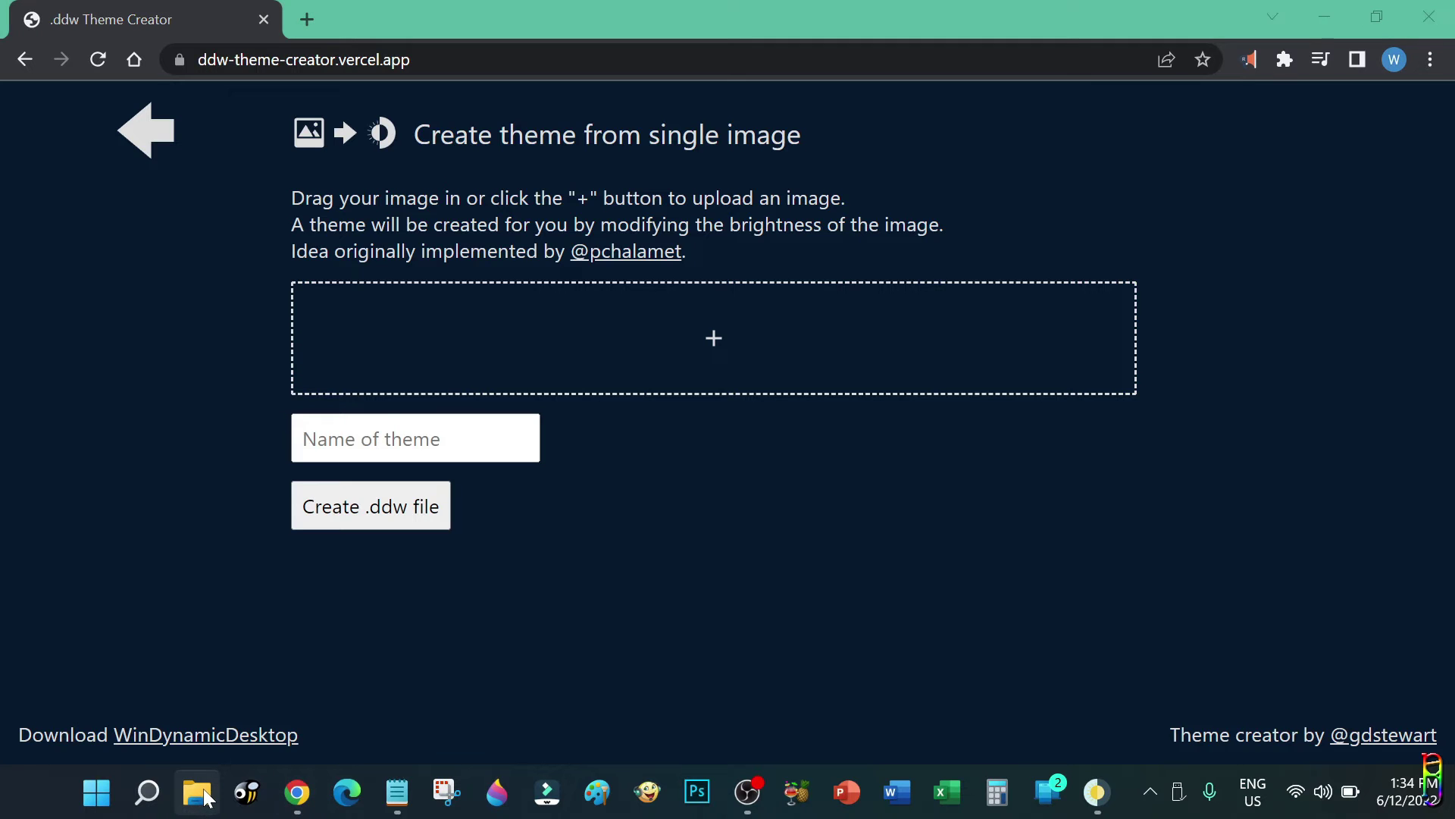
{"action": "left_click", "coordinate": [634, 233]}
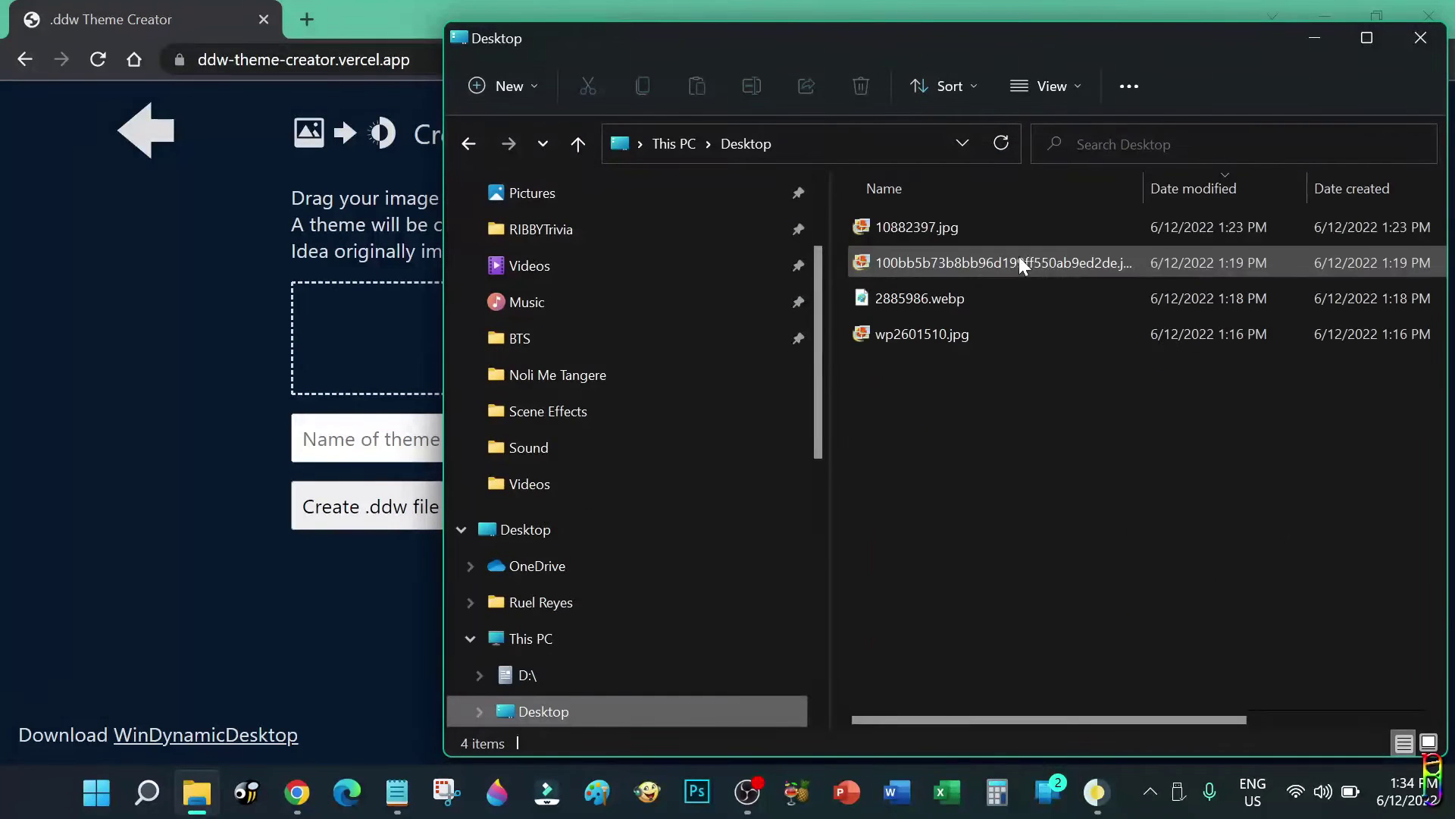
{"action": "double_click", "coordinate": [954, 229]}
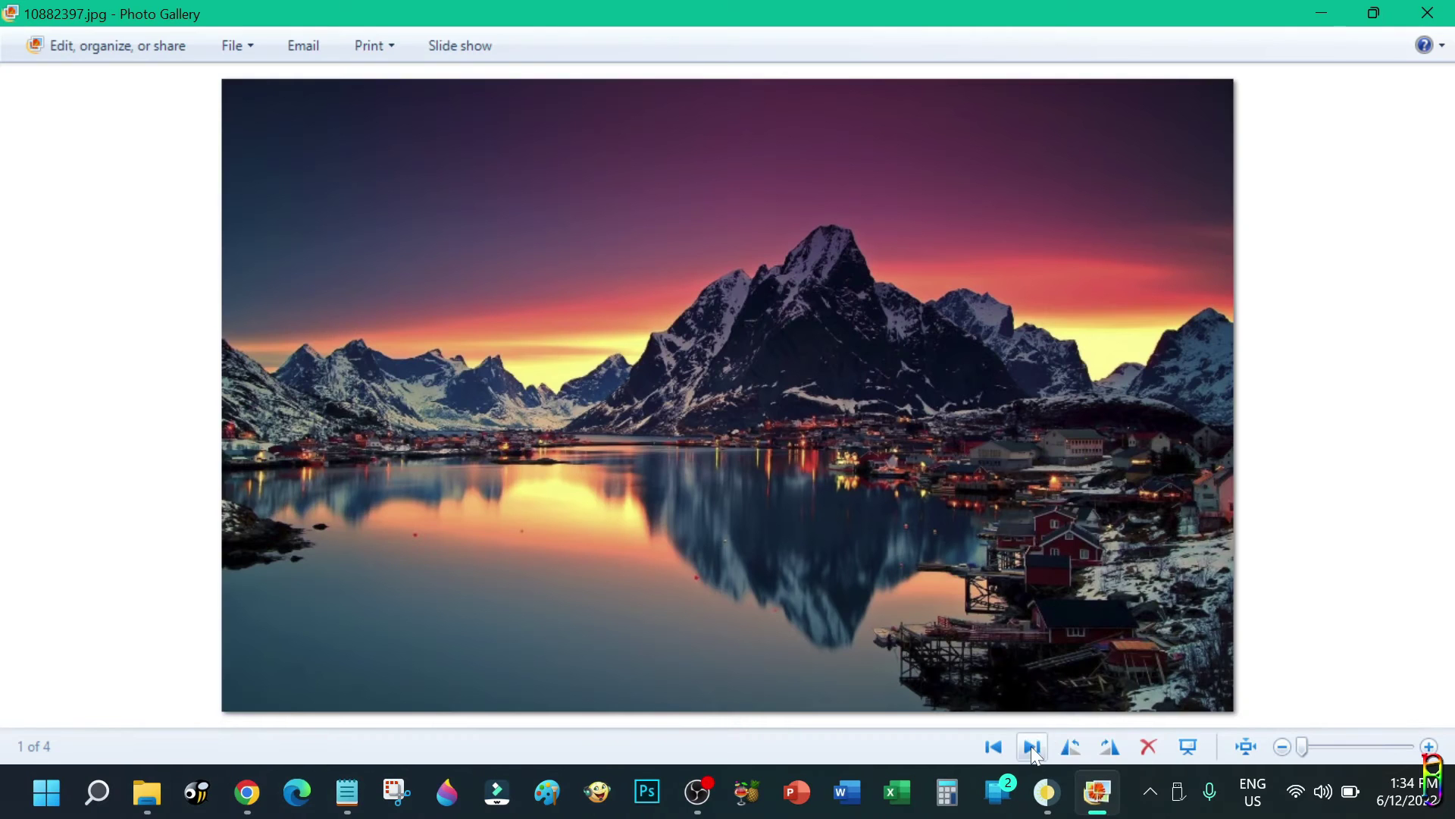
{"action": "left_click", "coordinate": [1033, 747]}
{"action": "left_click", "coordinate": [1033, 747]}
{"action": "left_click", "coordinate": [1427, 13]}
{"action": "left_click", "coordinate": [994, 266]}
Step: Use wp2601510.jpg as the source, name the theme BeachWhiteSand, and download BeachWhiteSand.ddw
{"action": "left_click_drag", "start_coordinate": [921, 334], "coordinate": [369, 298]}
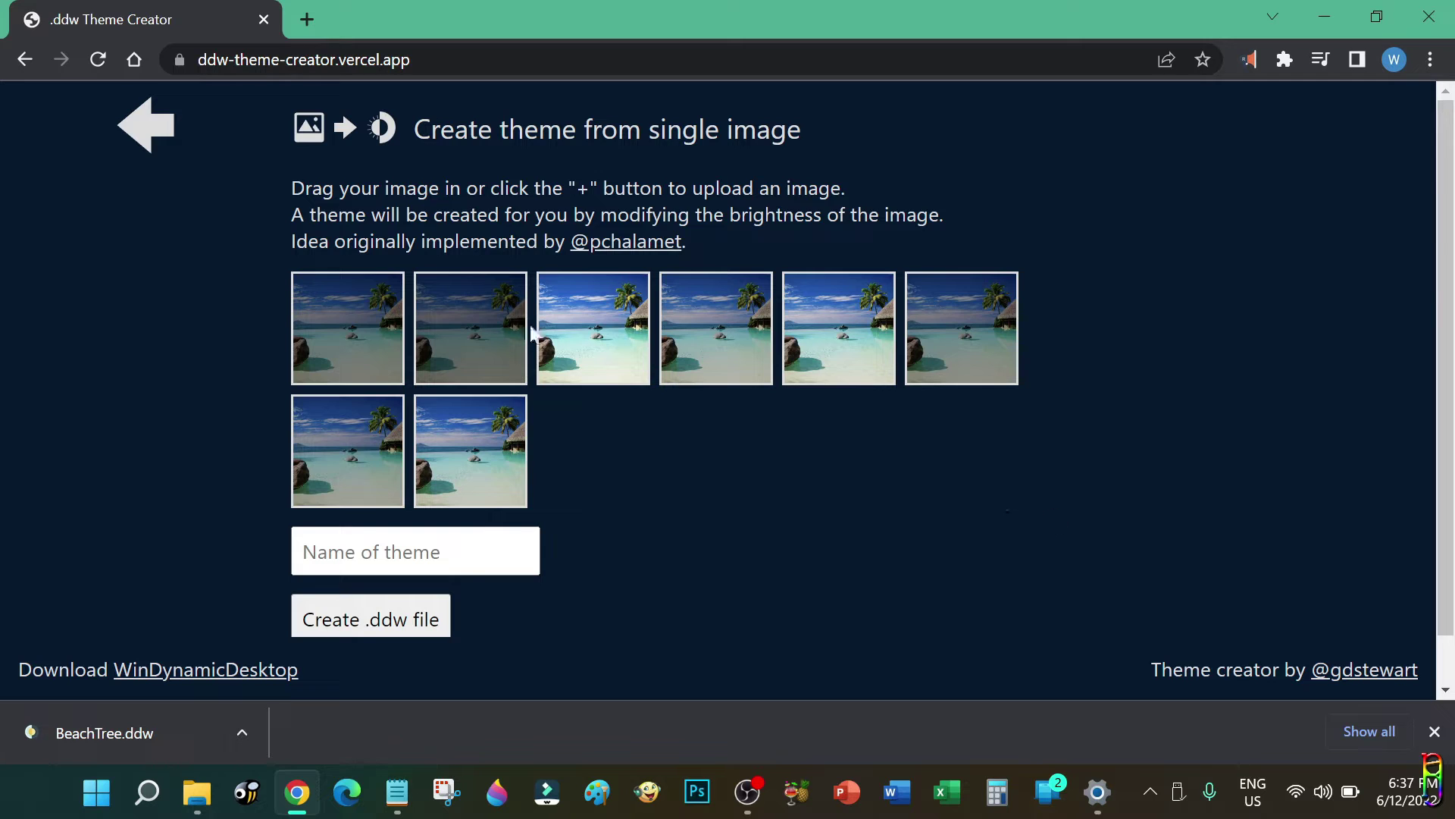
{"action": "left_click_drag", "start_coordinate": [367, 331], "coordinate": [618, 336]}
{"action": "left_click", "coordinate": [531, 561]}
{"action": "type", "text": "BeachWhiteSand"}
{"action": "left_click", "coordinate": [359, 616]}
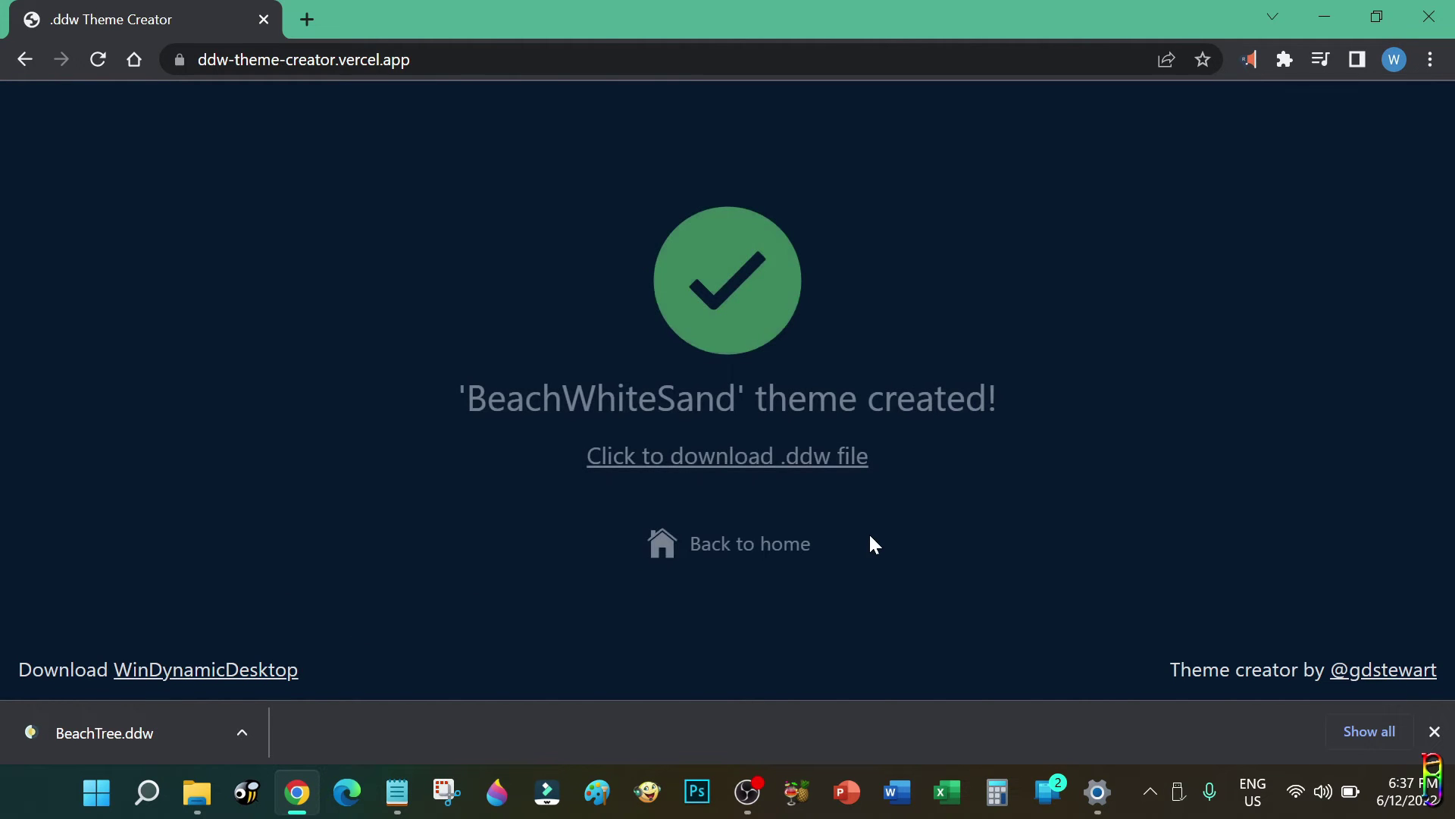
{"action": "left_click", "coordinate": [728, 464]}
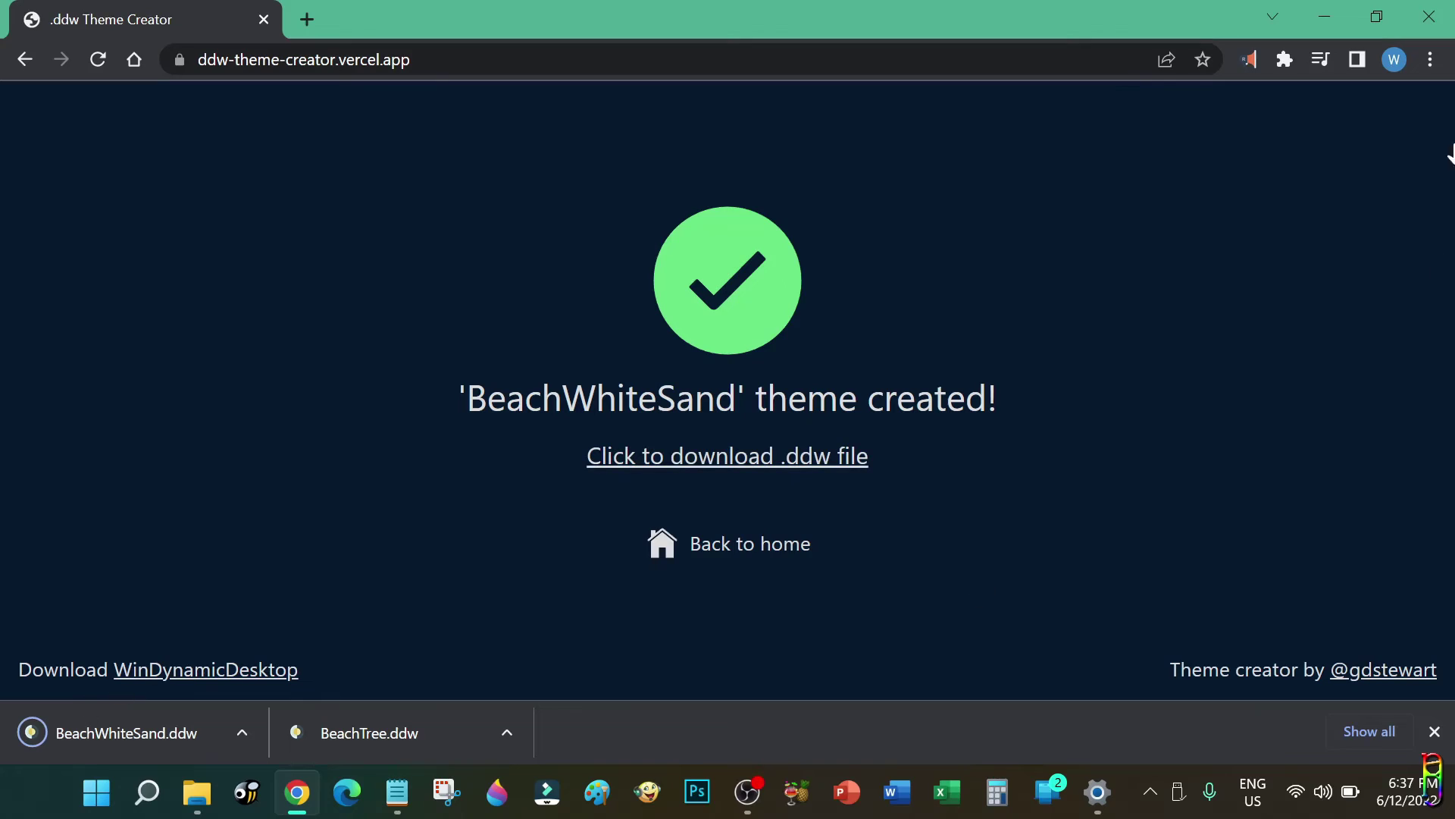
{"action": "left_click", "coordinate": [1325, 15]}
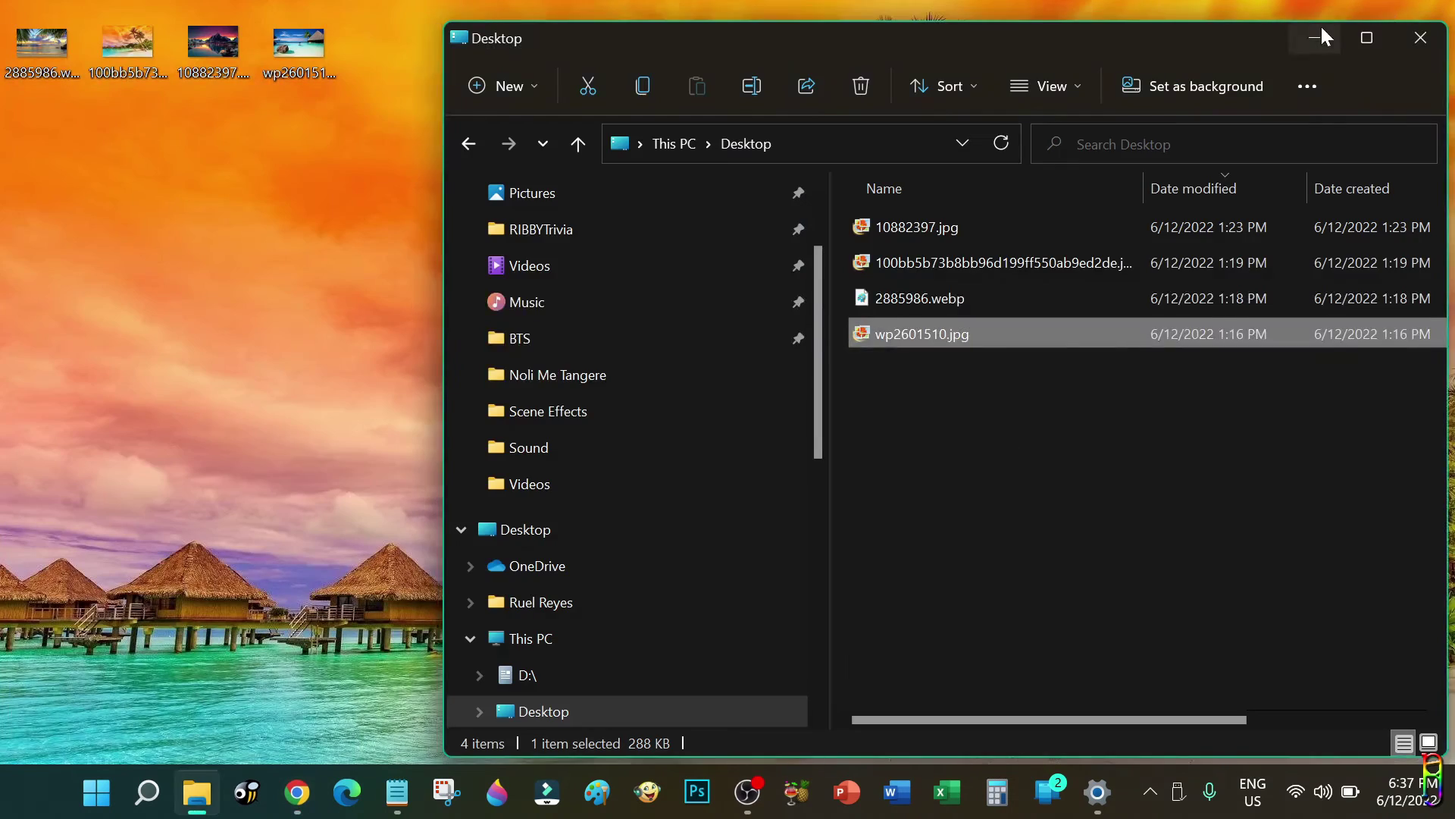
Step: Import BeachWhiteSand.ddw into WinDynamicDesktop and apply it as the wallpaper
{"action": "left_click", "coordinate": [1322, 36]}
{"action": "left_click", "coordinate": [1150, 792]}
{"action": "right_click", "coordinate": [1172, 727]}
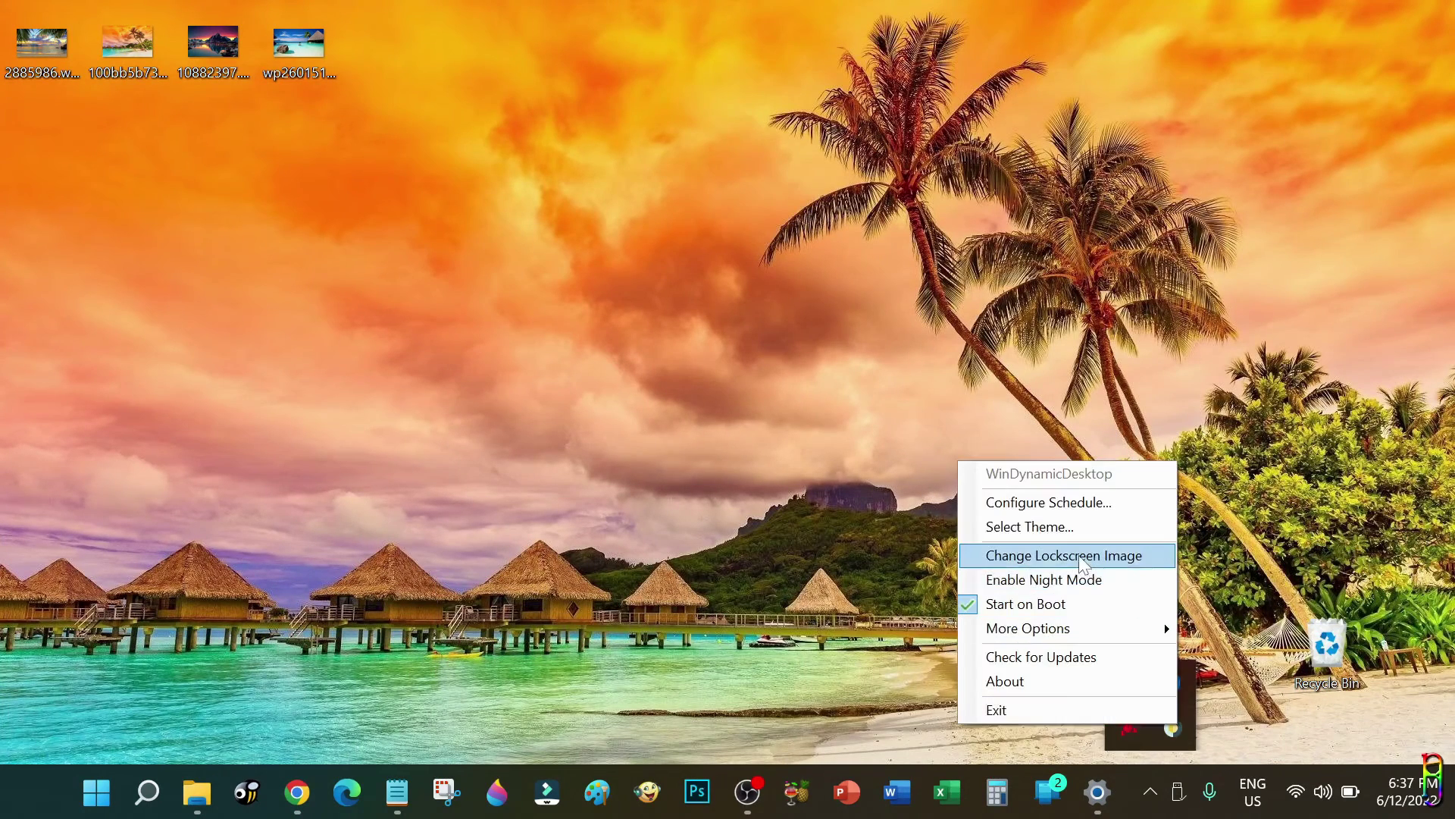
{"action": "left_click", "coordinate": [1061, 526]}
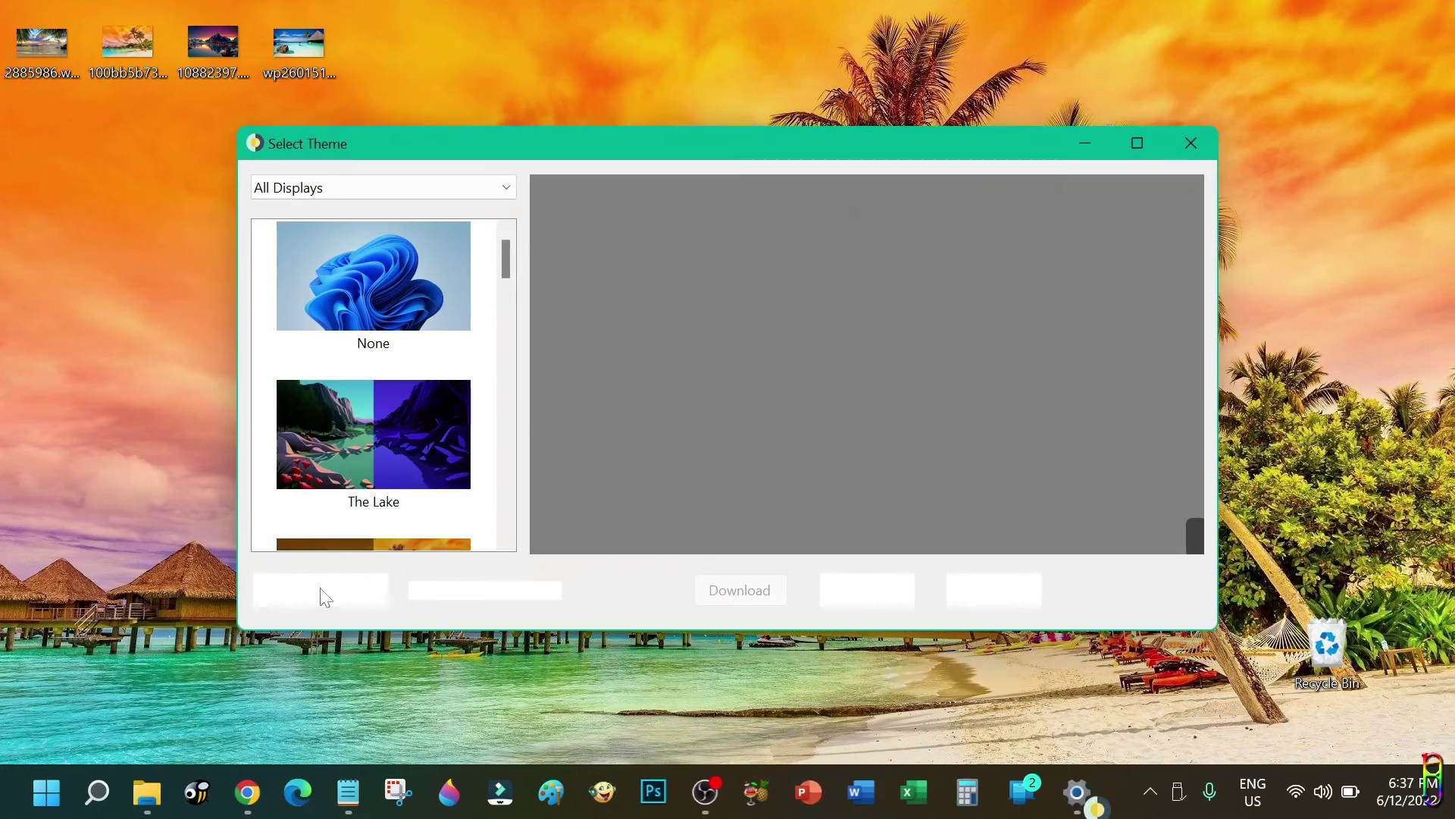
{"action": "key", "text": "Return"}
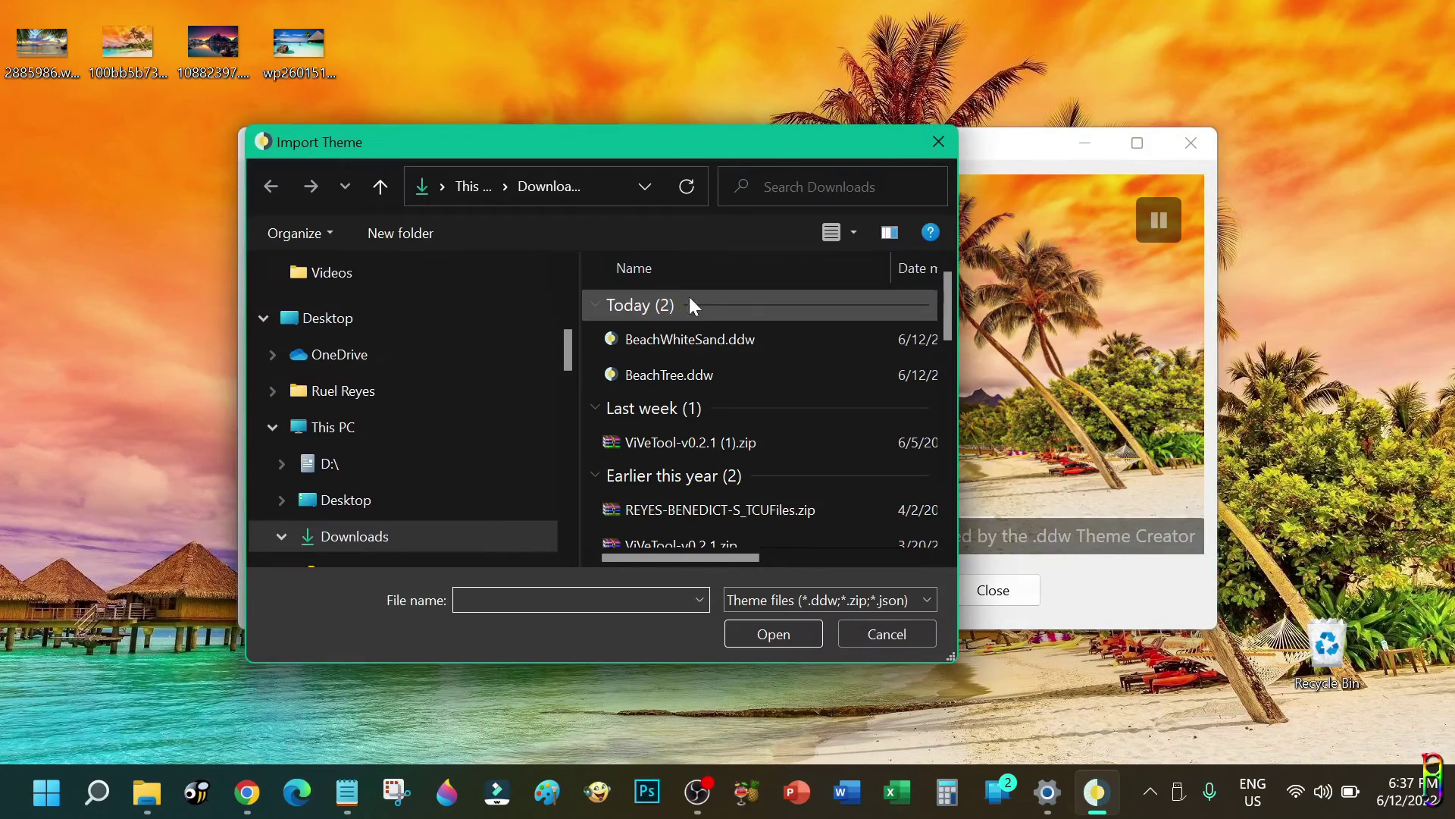
{"action": "double_click", "coordinate": [758, 342]}
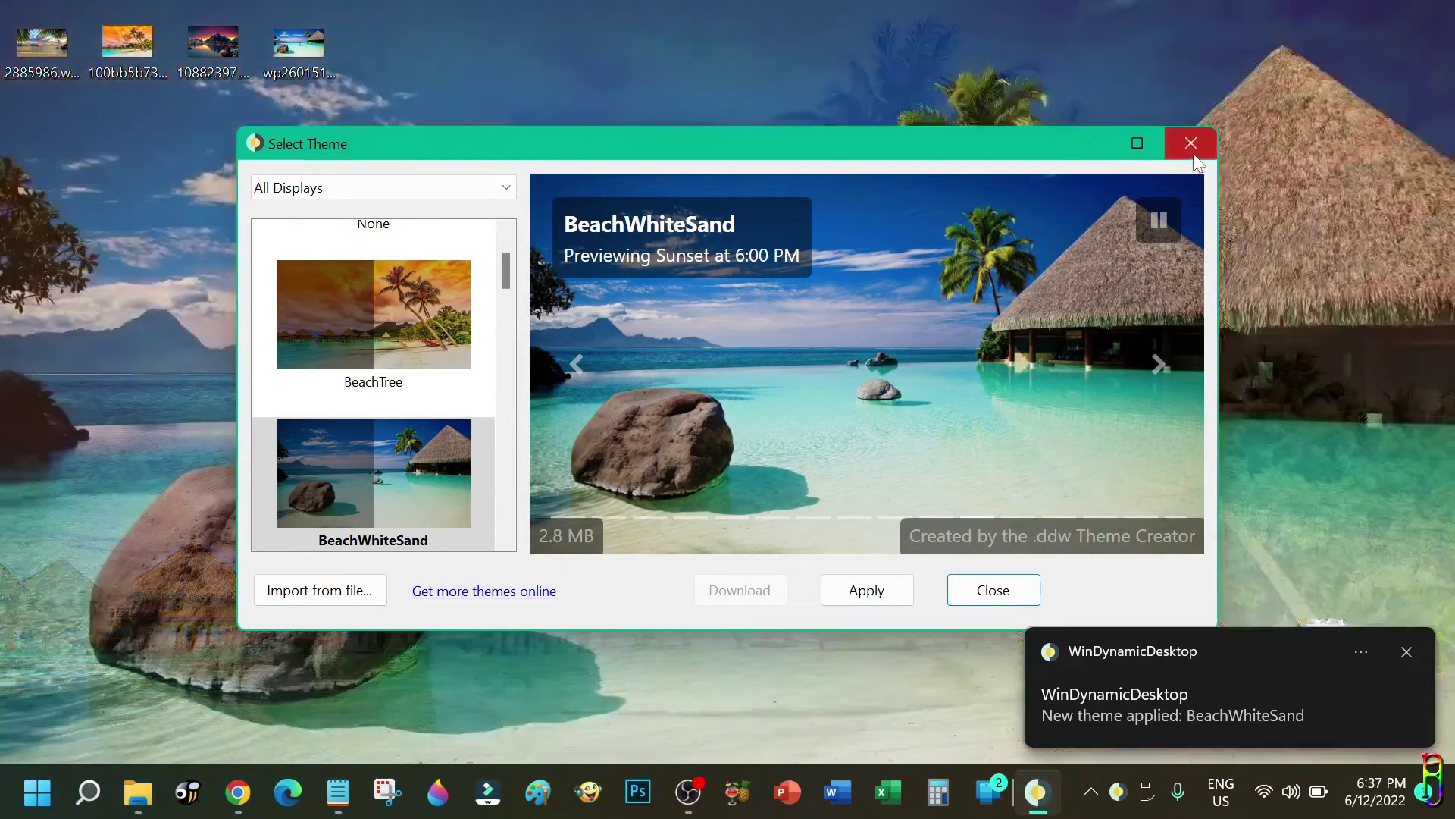
{"action": "left_click", "coordinate": [1191, 142]}
Step: Set the system clock to 7:38 PM in Date & time settings to show the evening image
{"action": "right_click", "coordinate": [1375, 787]}
{"action": "left_click", "coordinate": [1363, 691]}
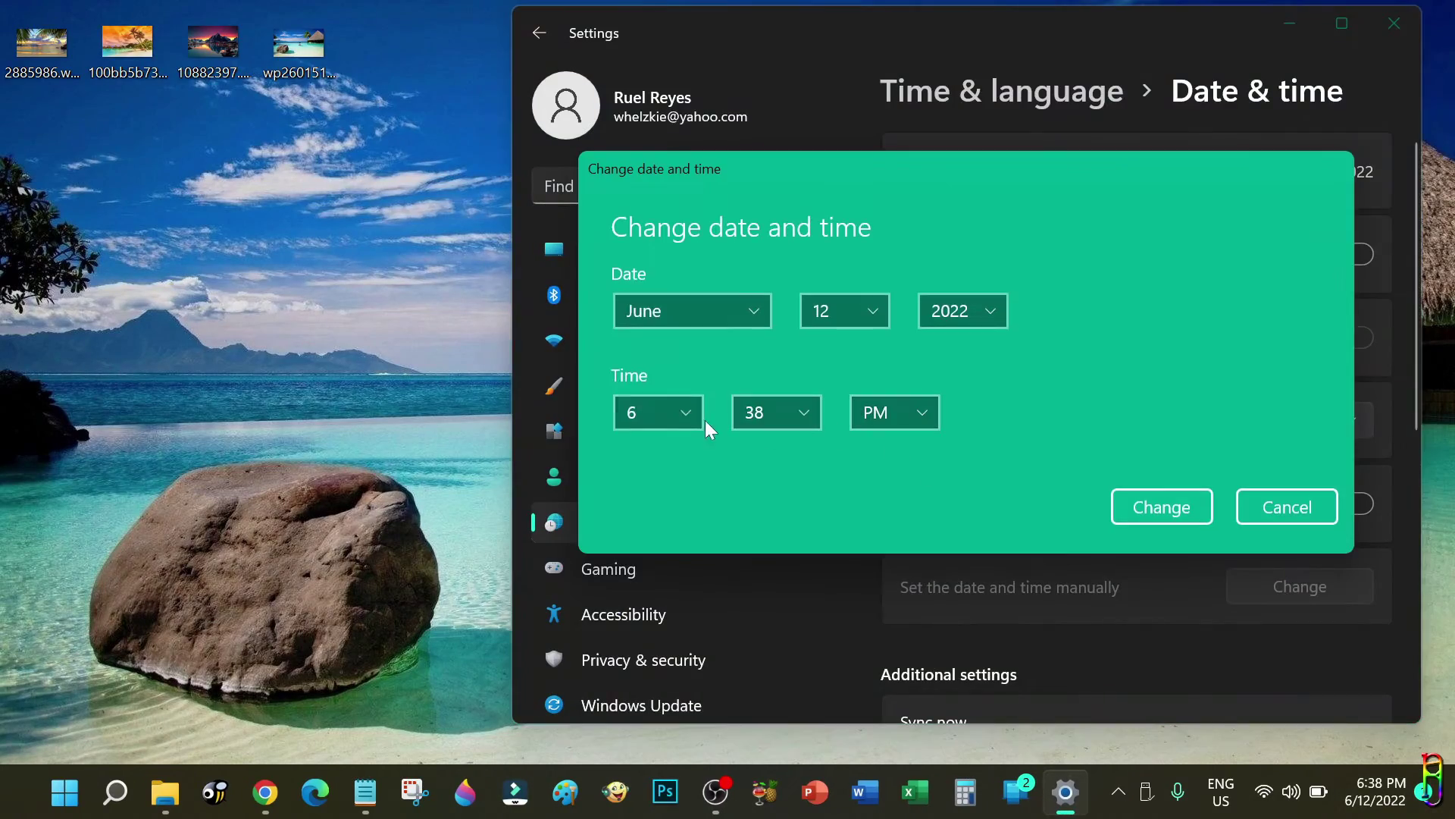
{"action": "left_click", "coordinate": [705, 420]}
{"action": "left_click", "coordinate": [684, 447]}
{"action": "left_click", "coordinate": [1118, 502]}
{"action": "left_click", "coordinate": [1294, 34]}
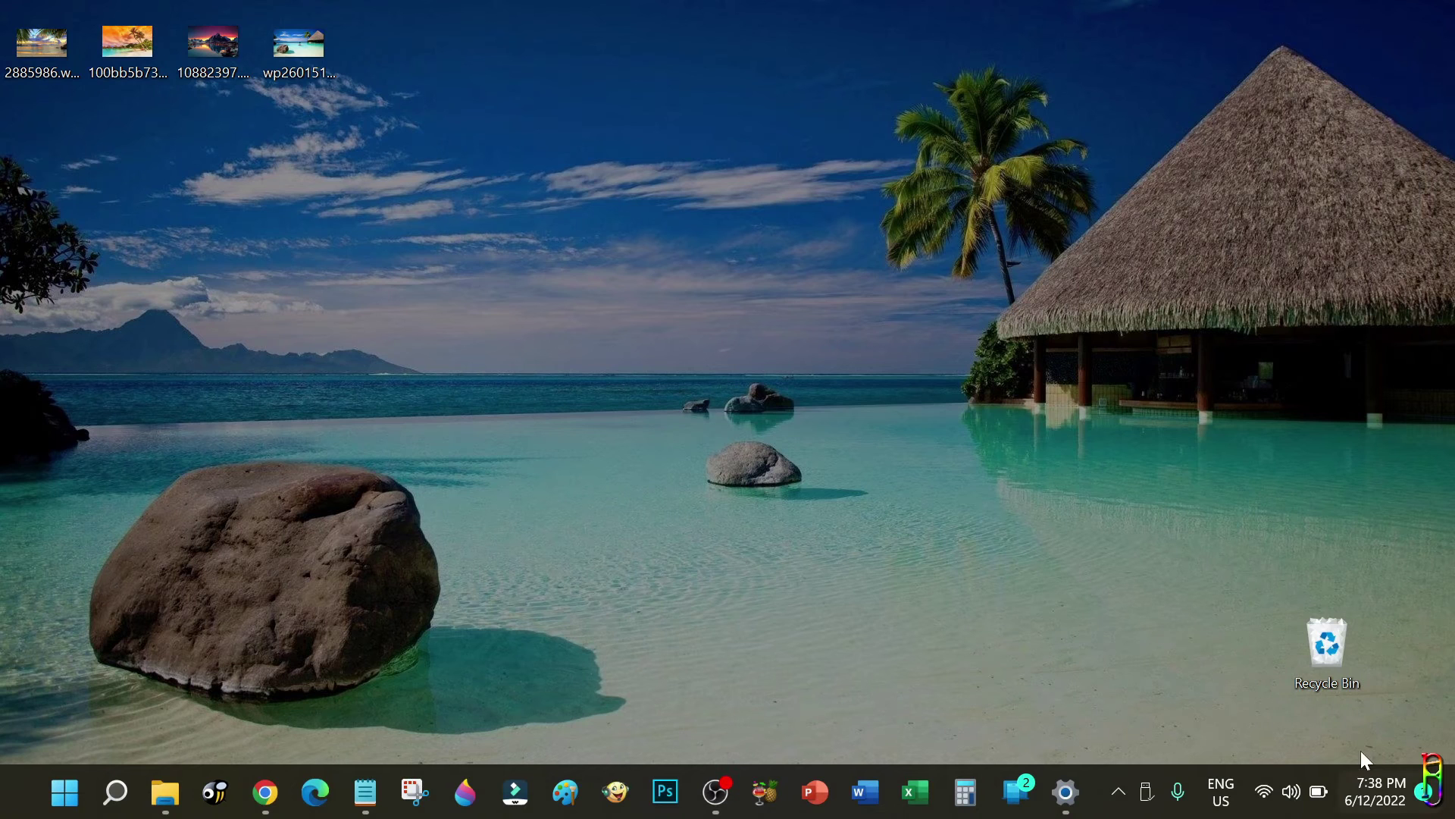
Step: Change the system time from 7:38 PM to 7:38 AM to brighten the beach wallpaper
{"action": "right_click", "coordinate": [1373, 781]}
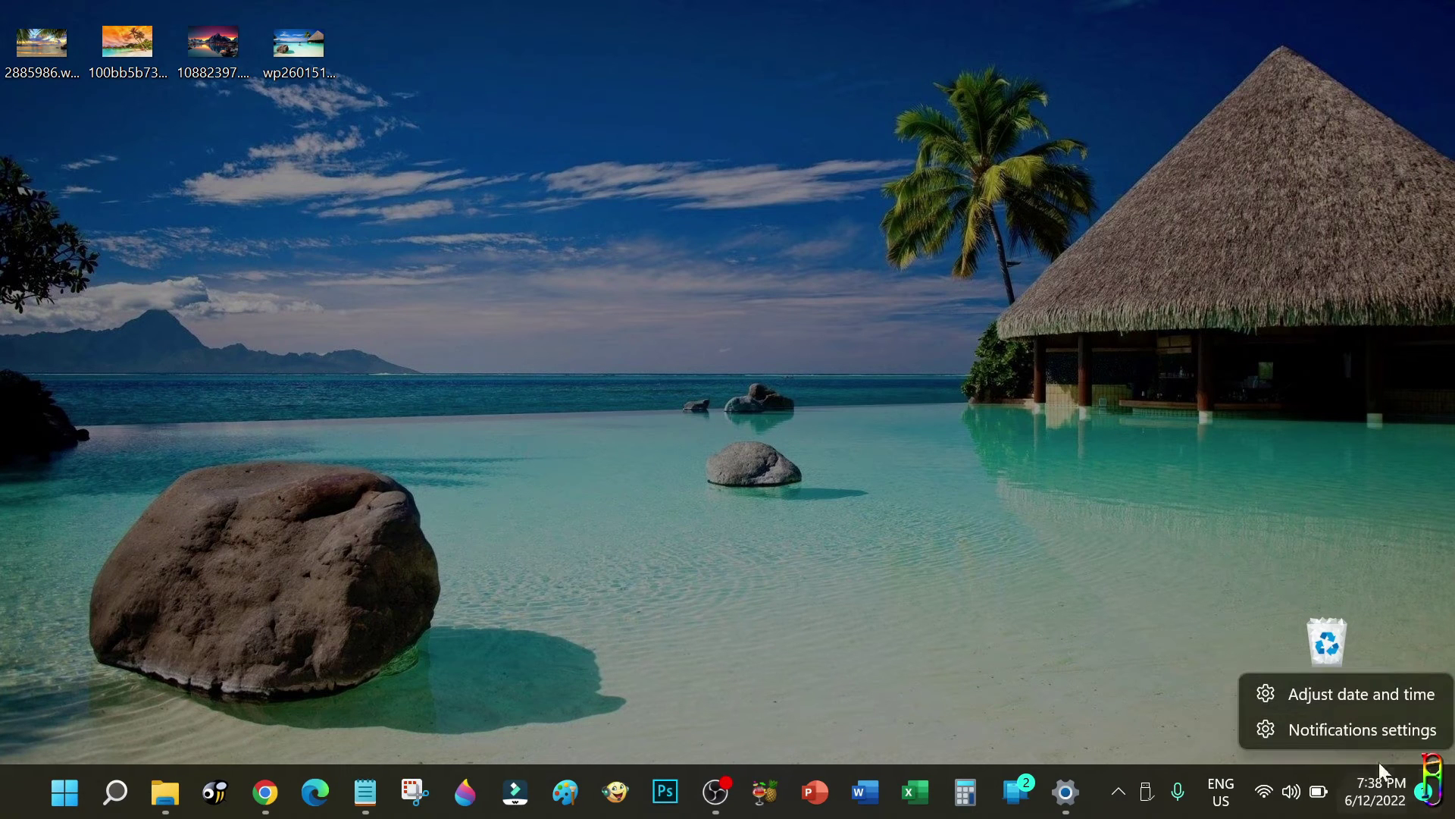
{"action": "left_click", "coordinate": [1380, 693]}
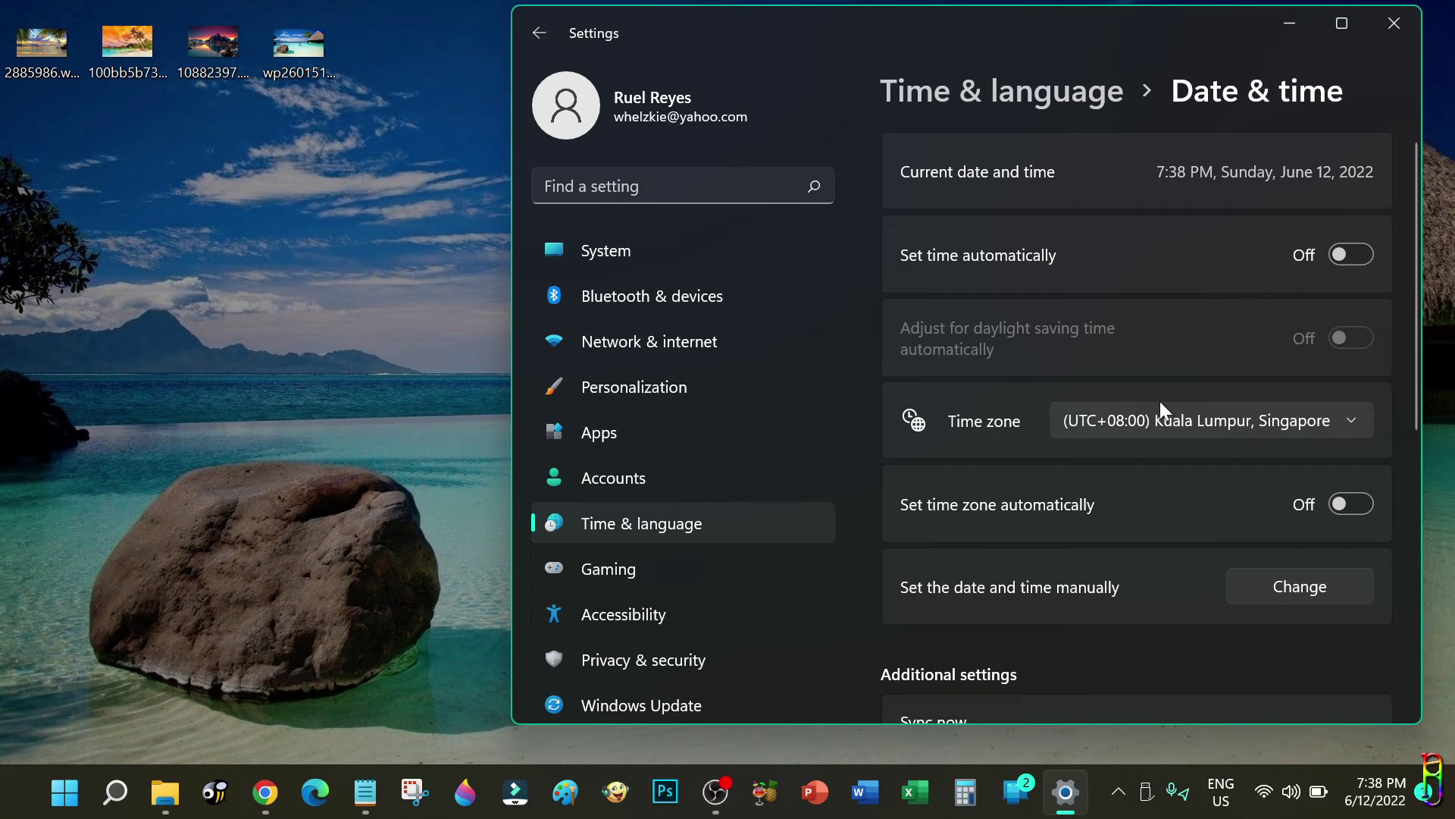
{"action": "left_click", "coordinate": [1301, 585]}
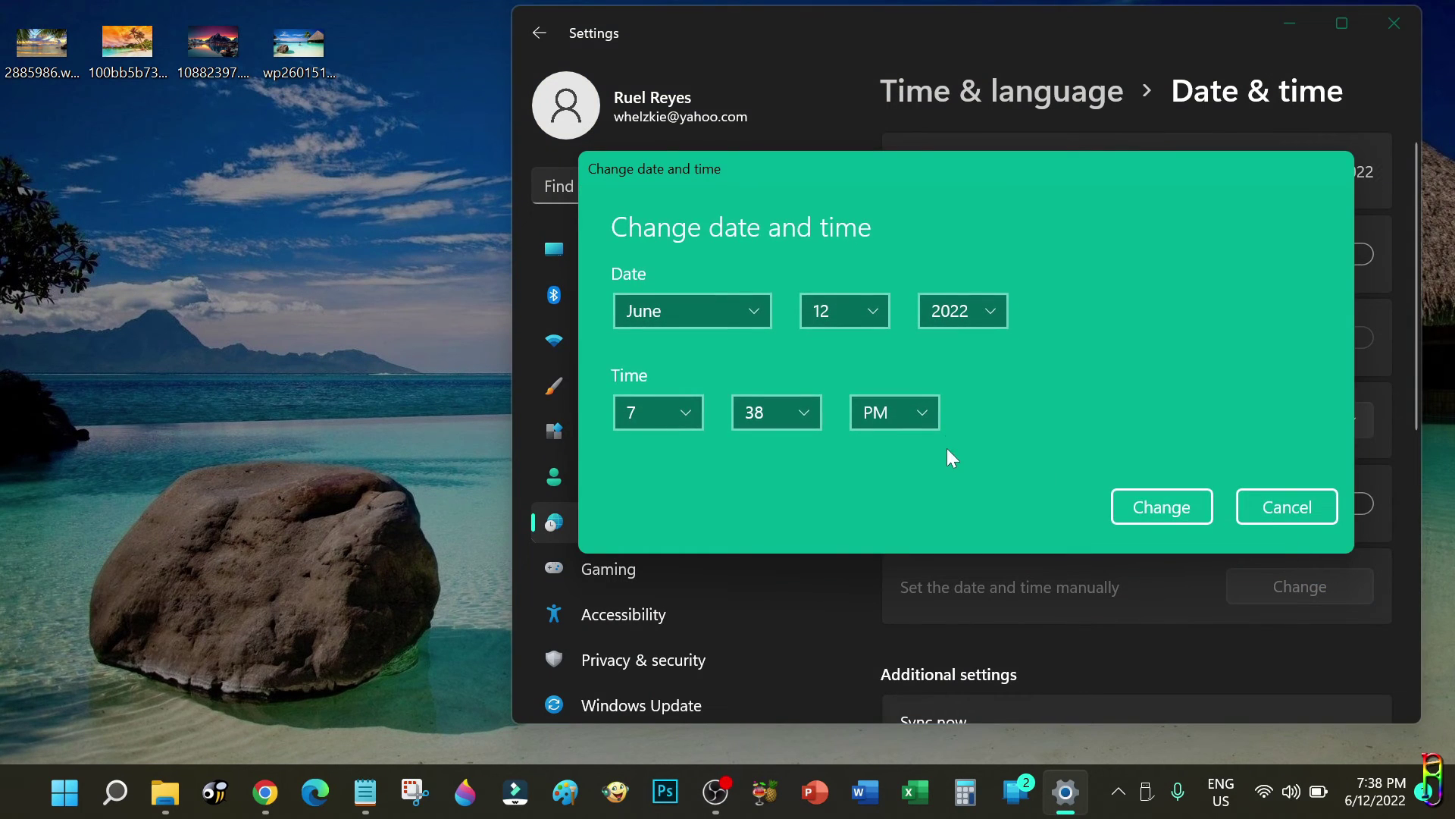
{"action": "left_click", "coordinate": [926, 412]}
{"action": "left_click", "coordinate": [897, 372]}
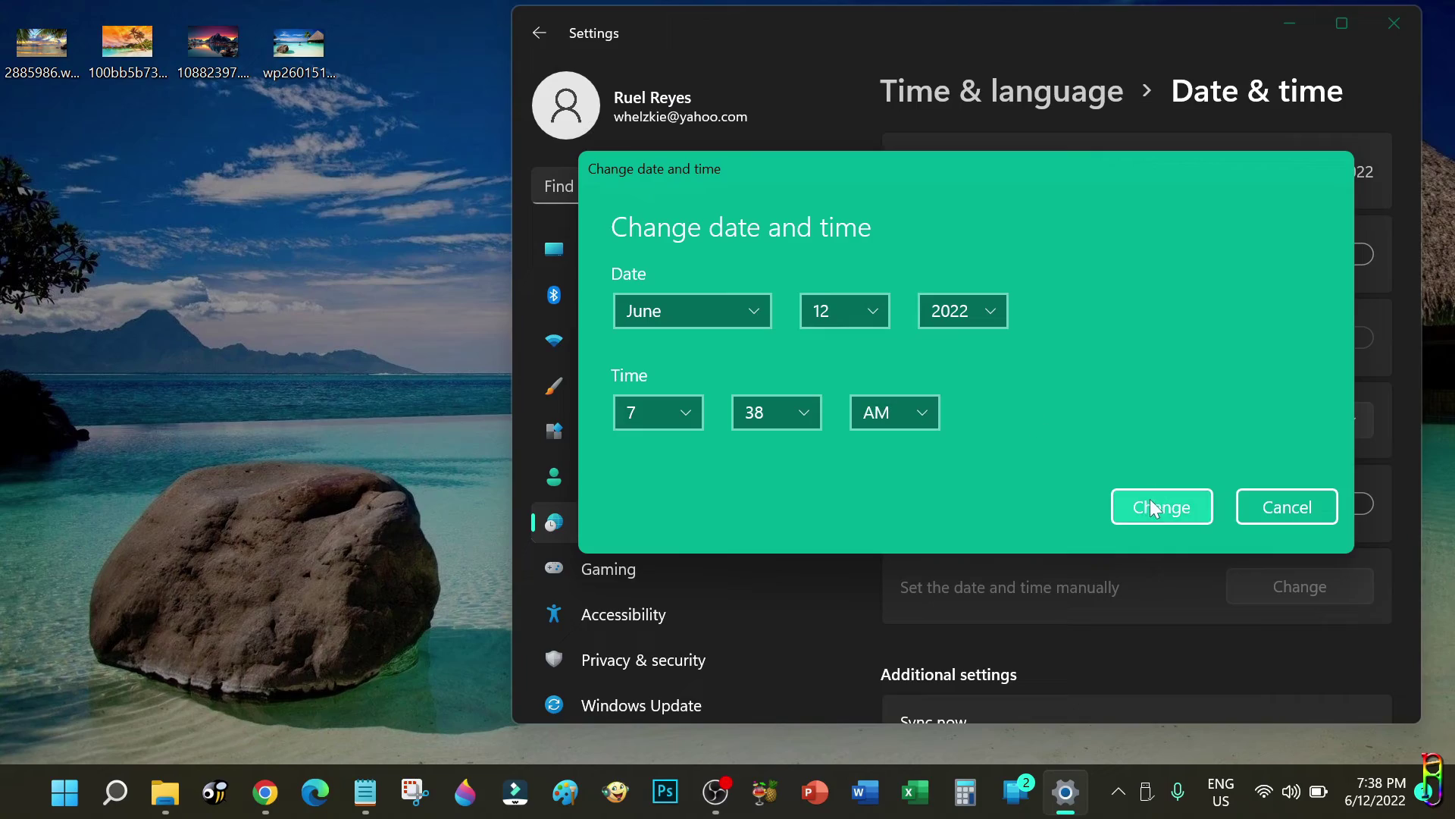
{"action": "left_click", "coordinate": [1162, 506]}
{"action": "left_click", "coordinate": [1291, 23]}
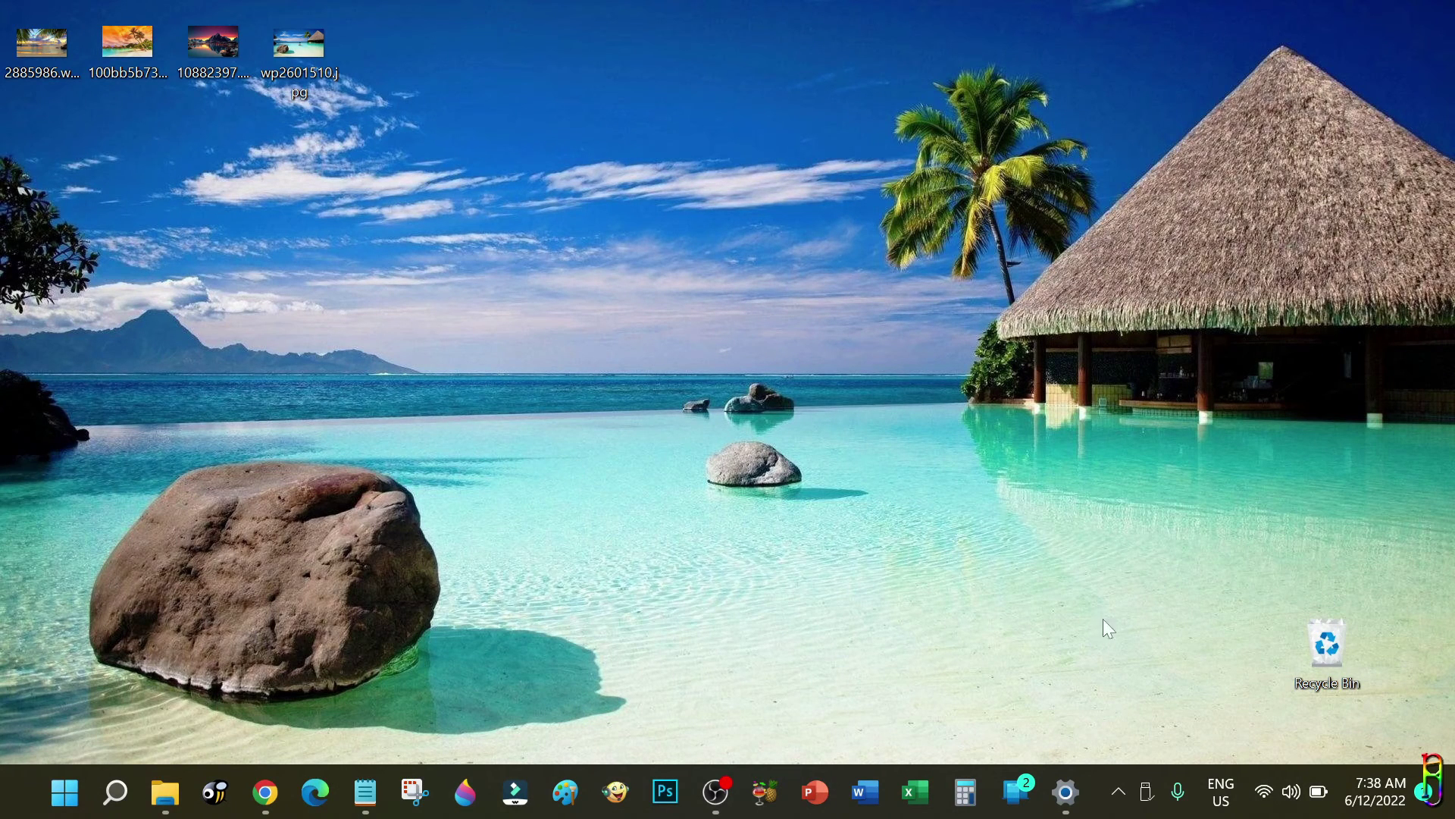
Step: Download and apply the Tree theme from WinDynamicDesktop's theme list, replacing BeachWhiteSand
{"action": "left_click", "coordinate": [1118, 787]}
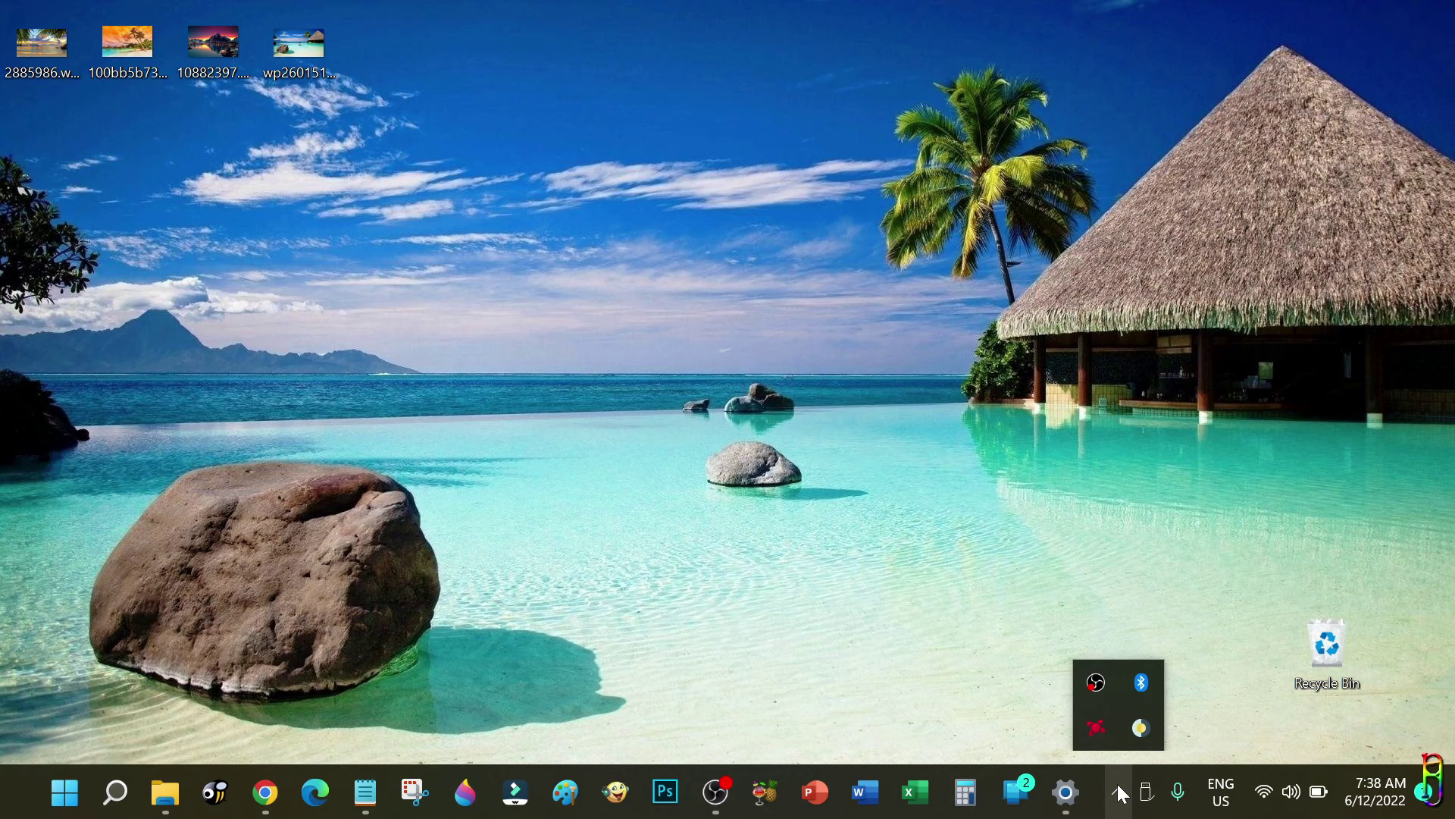
{"action": "right_click", "coordinate": [1132, 733]}
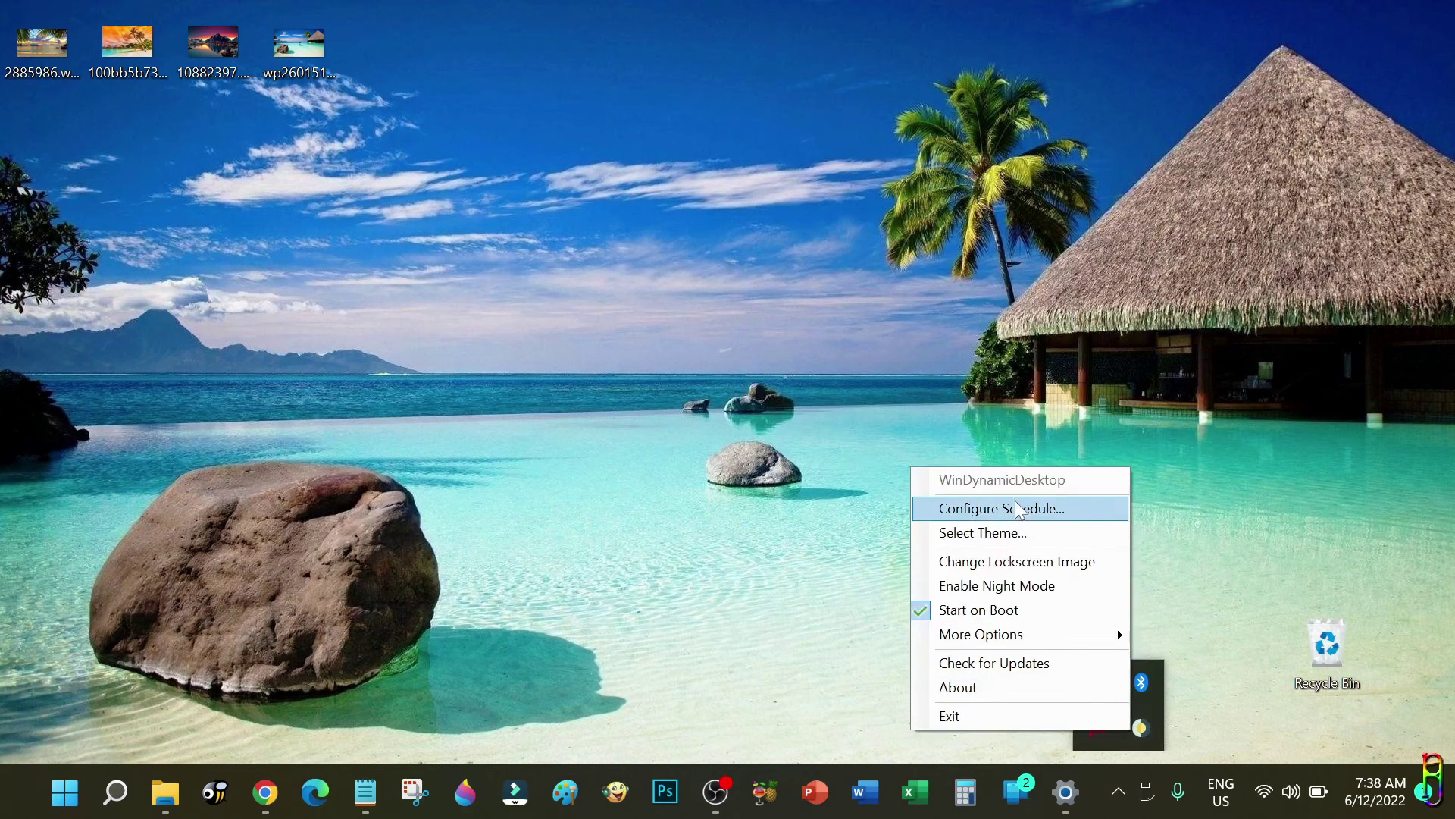
{"action": "left_click", "coordinate": [1009, 533]}
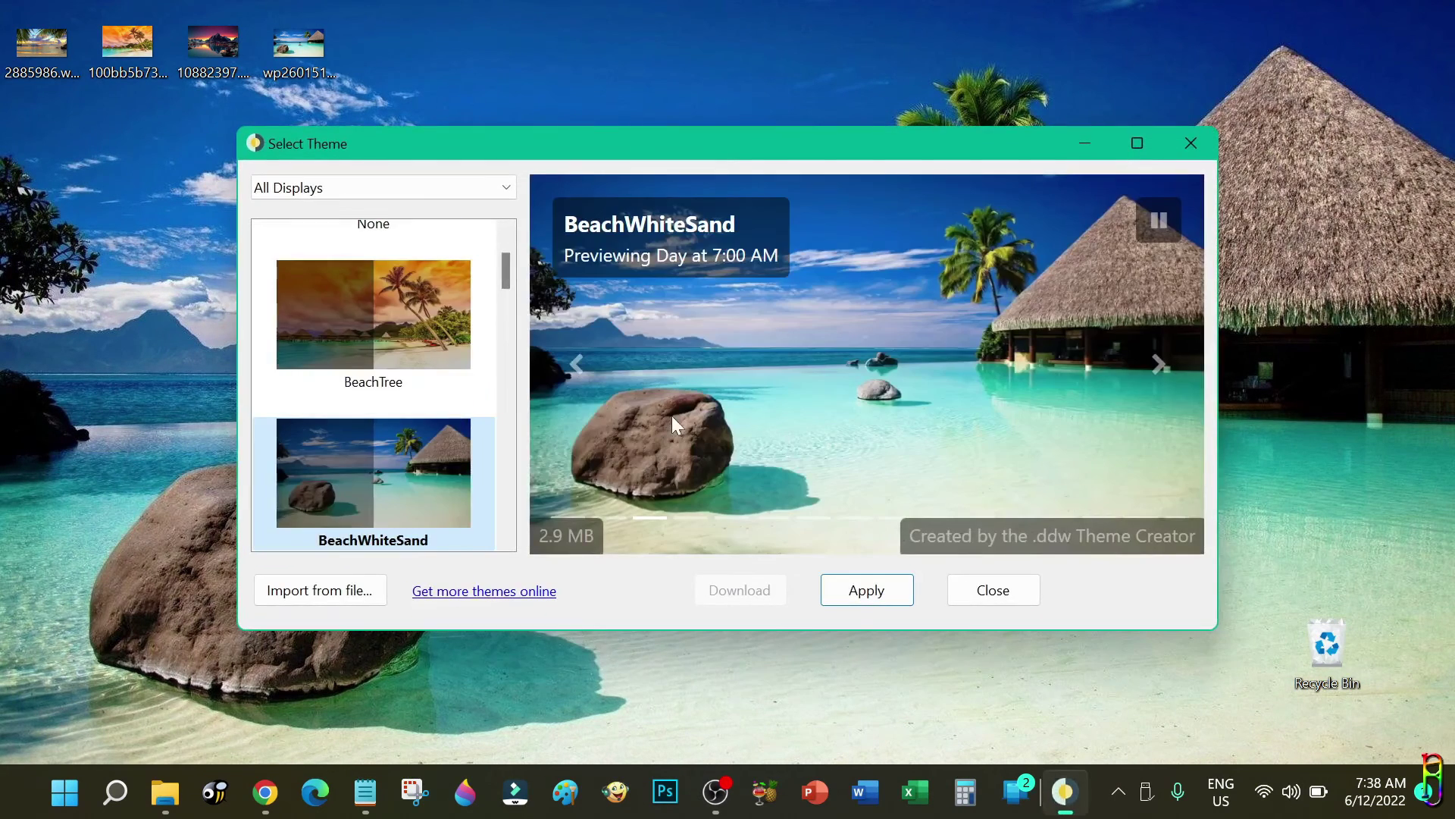
{"action": "scroll", "coordinate": [456, 369], "scroll_direction": "down", "scroll_amount": 8}
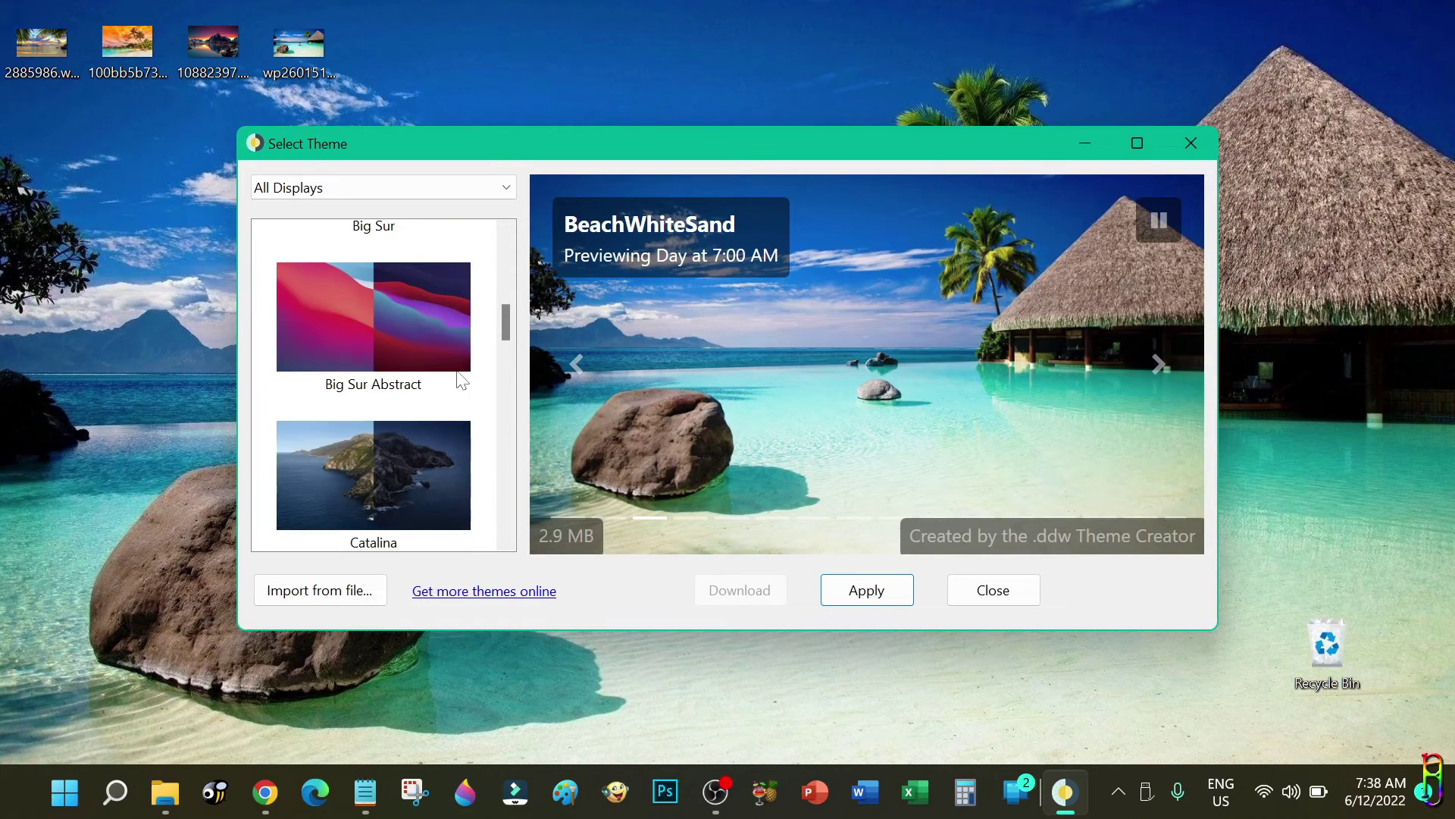
{"action": "scroll", "coordinate": [425, 406], "scroll_direction": "down", "scroll_amount": 6}
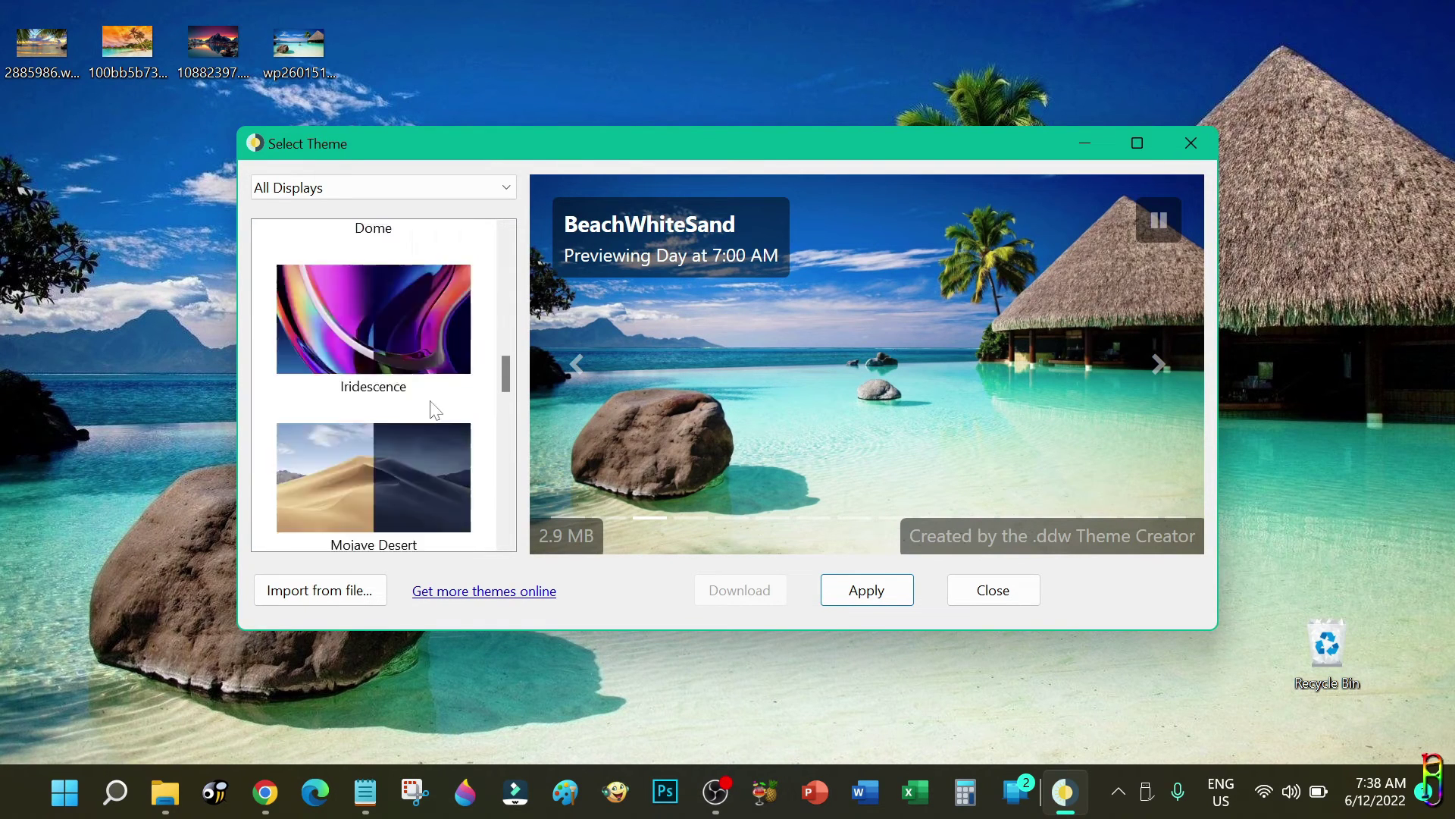
{"action": "scroll", "coordinate": [433, 410], "scroll_direction": "down", "scroll_amount": 5}
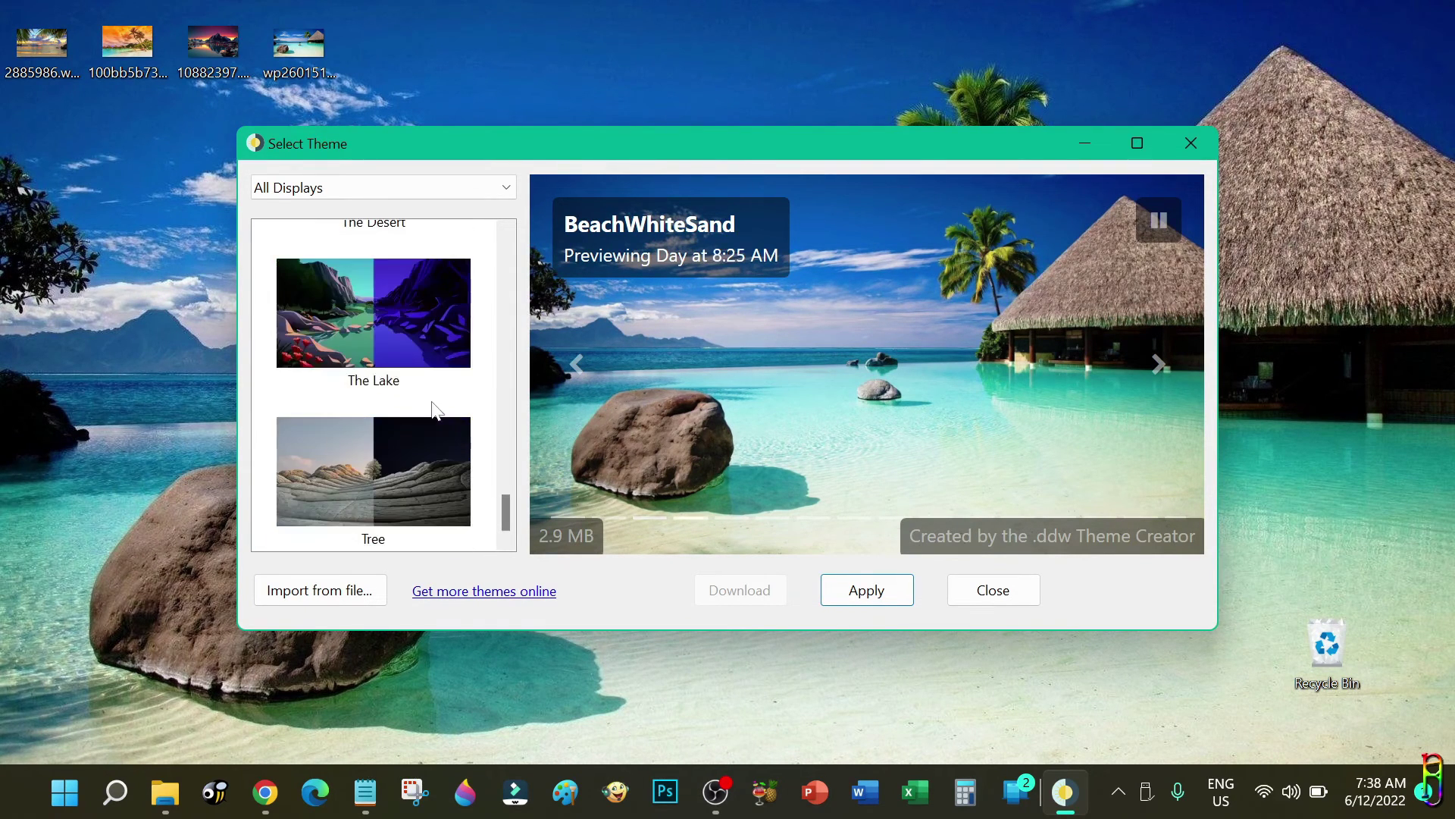
{"action": "left_click", "coordinate": [439, 486]}
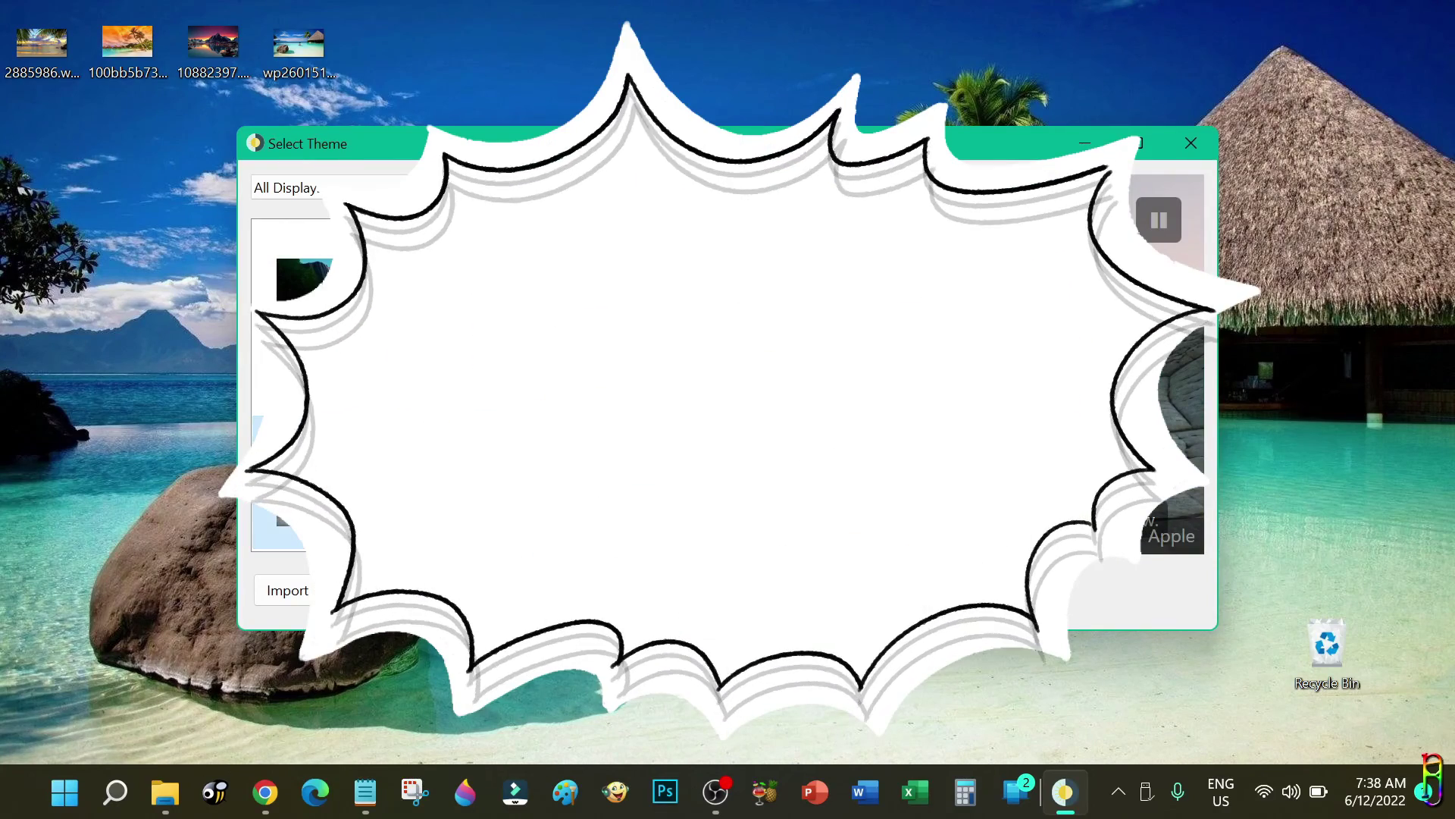
{"action": "left_click", "coordinate": [1085, 630]}
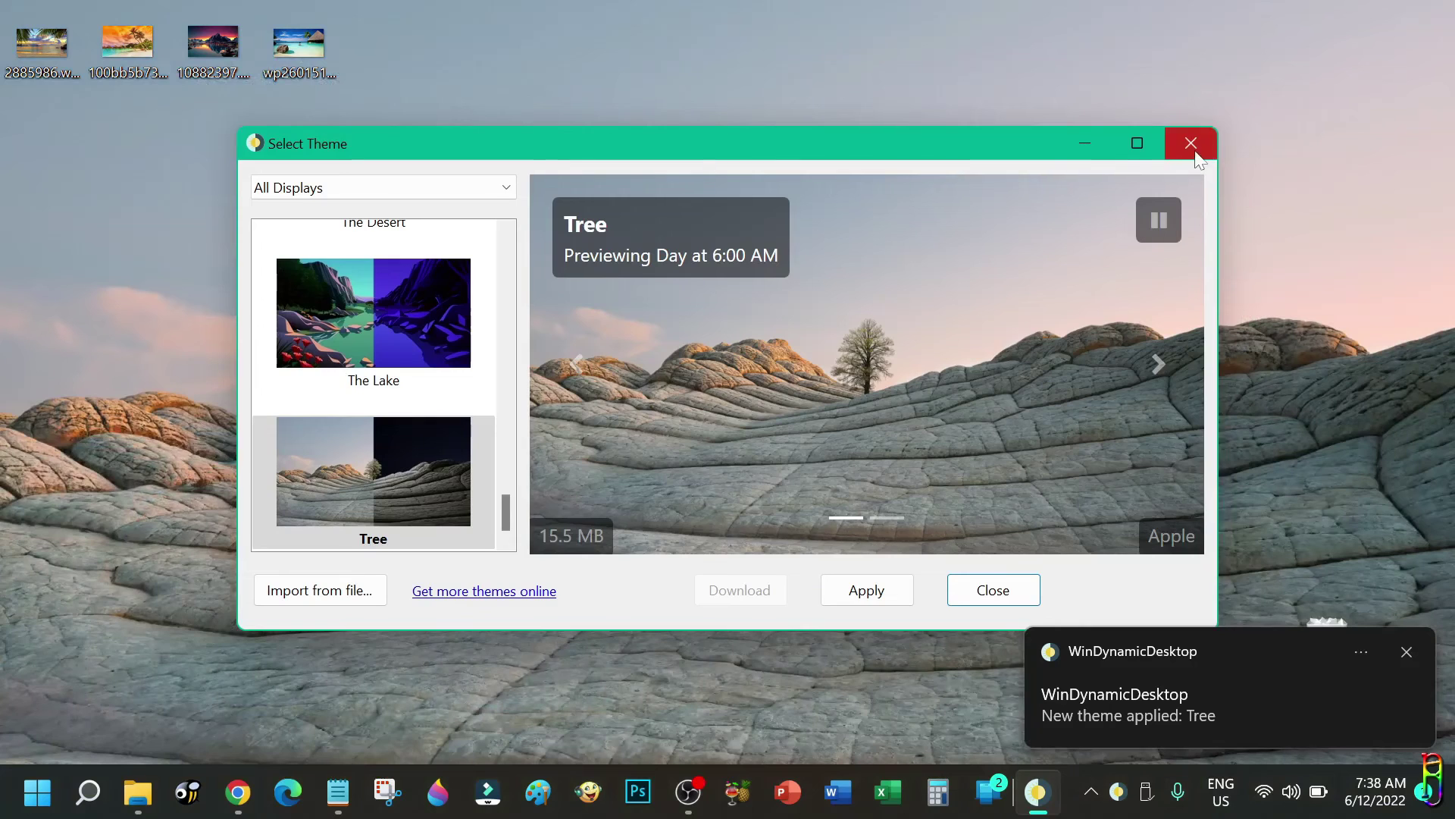
{"action": "left_click", "coordinate": [1190, 145]}
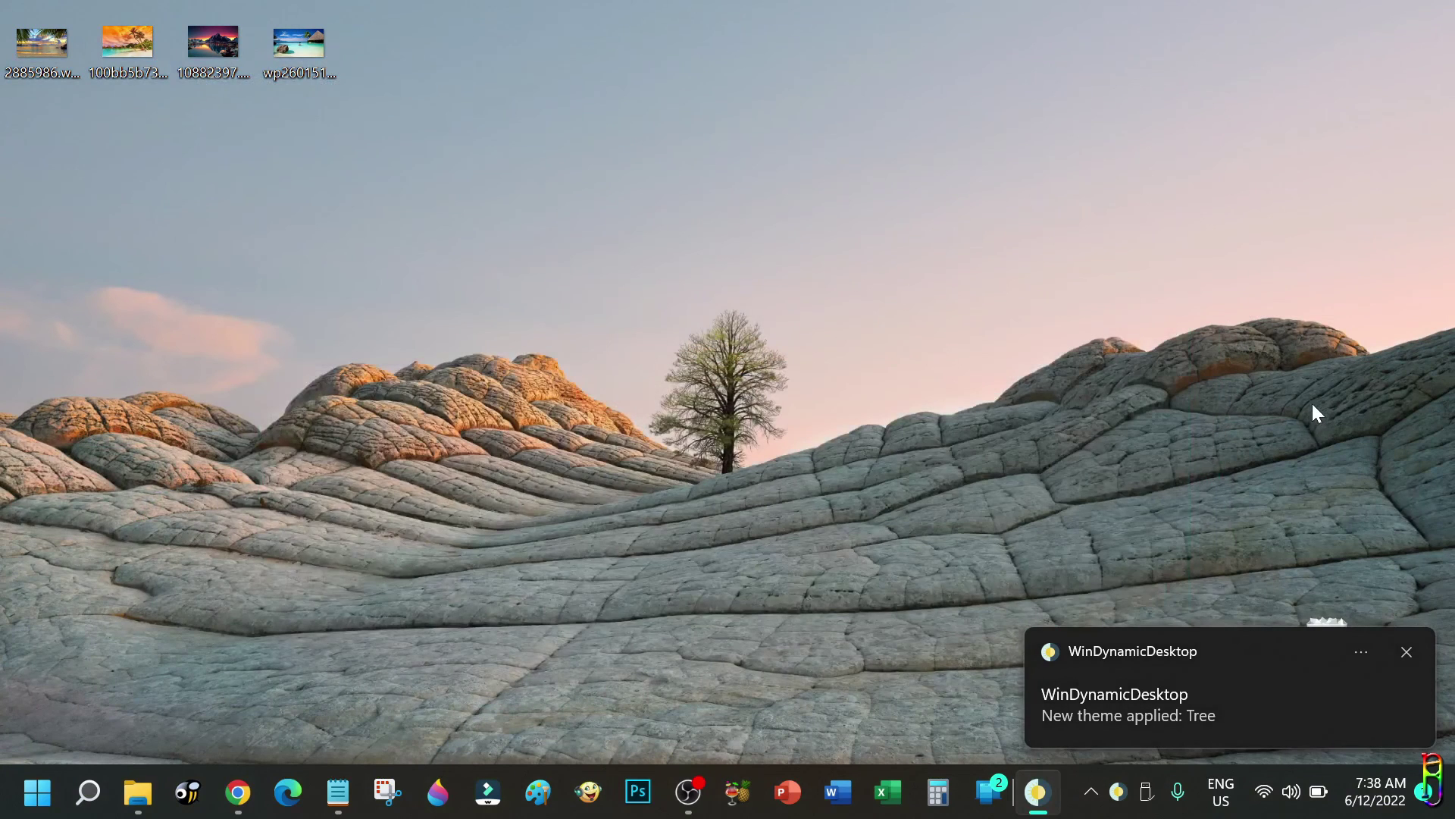